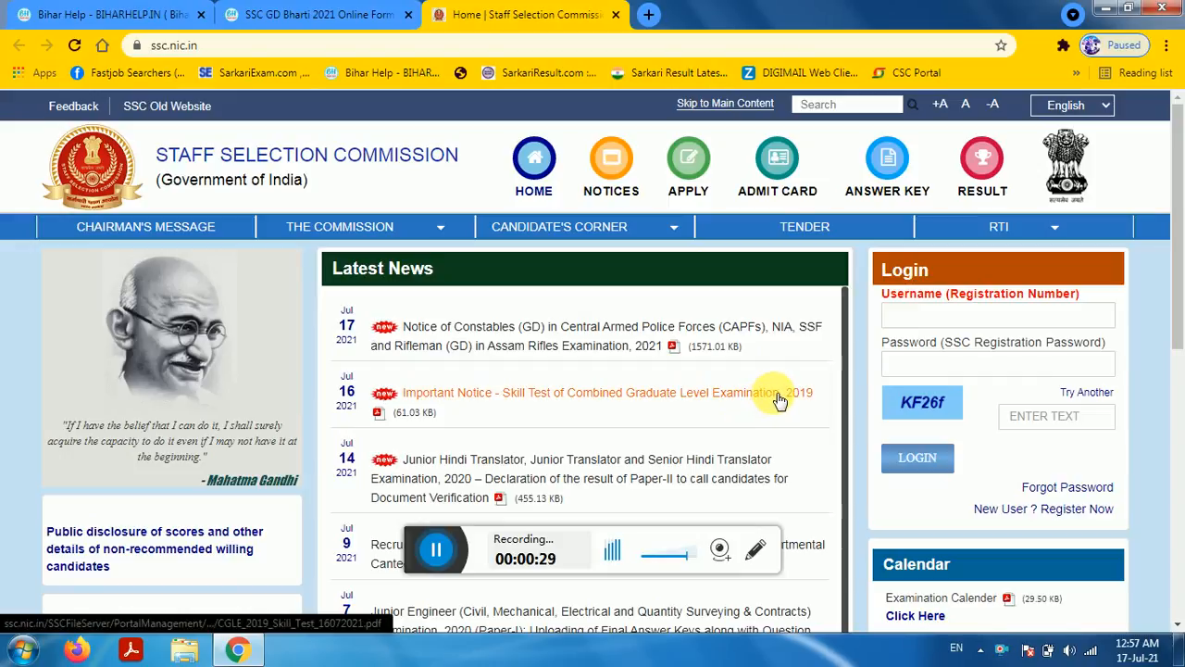
- Begin forgotten registration ID recovery with Bihar as permanent state, then close the form
scroll(795, 333, down, 2)
scroll(773, 341, up, 2)
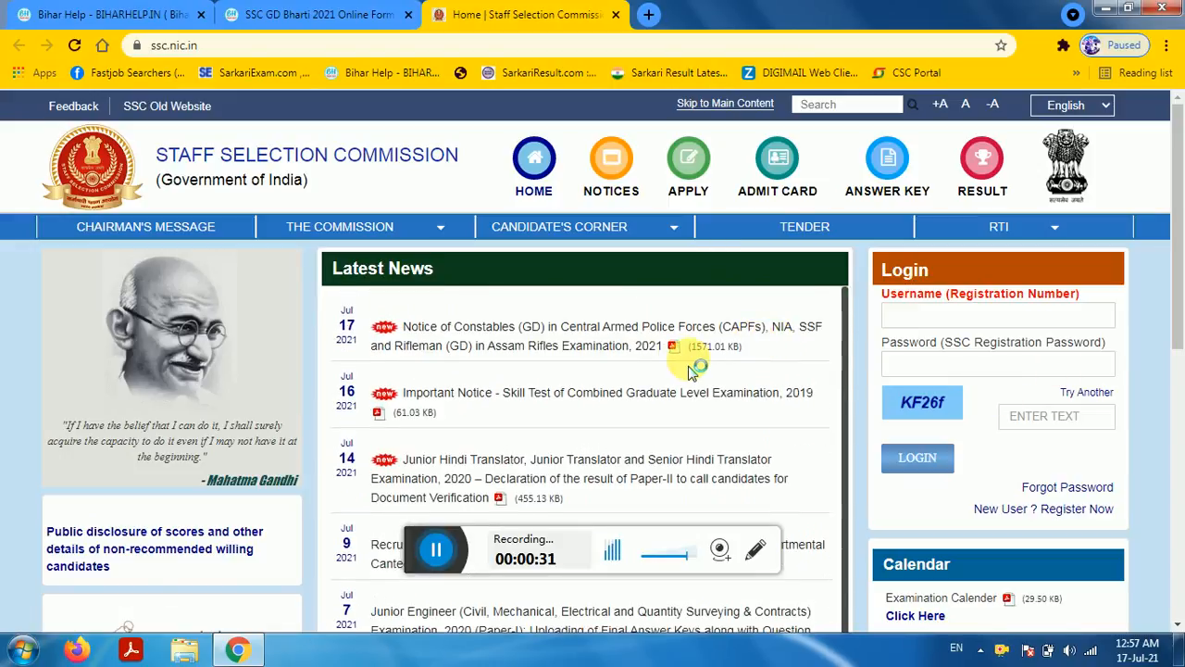
scroll(690, 371, down, 5)
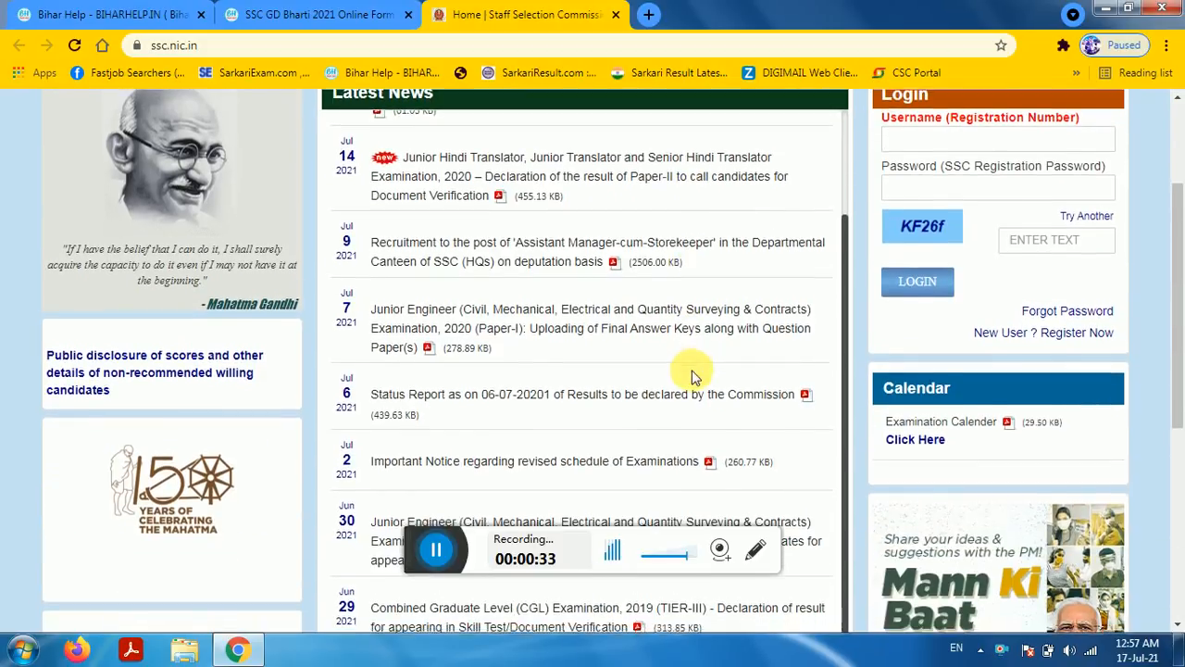
scroll(699, 374, down, 1)
scroll(736, 347, up, 3)
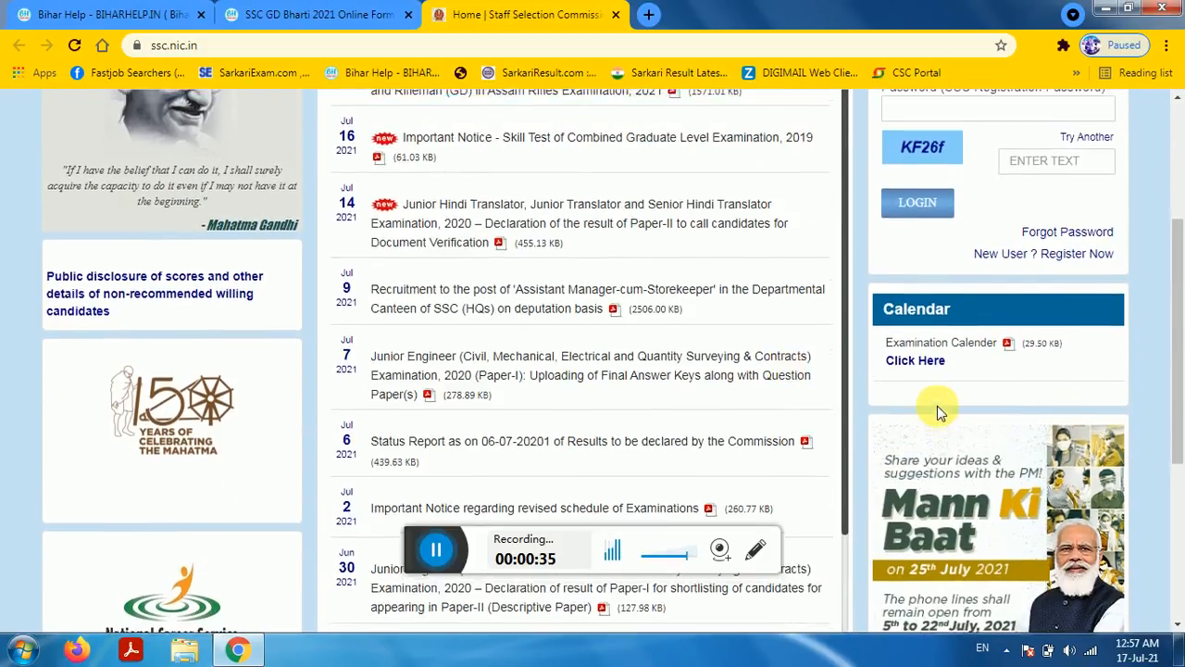
scroll(935, 407, up, 3)
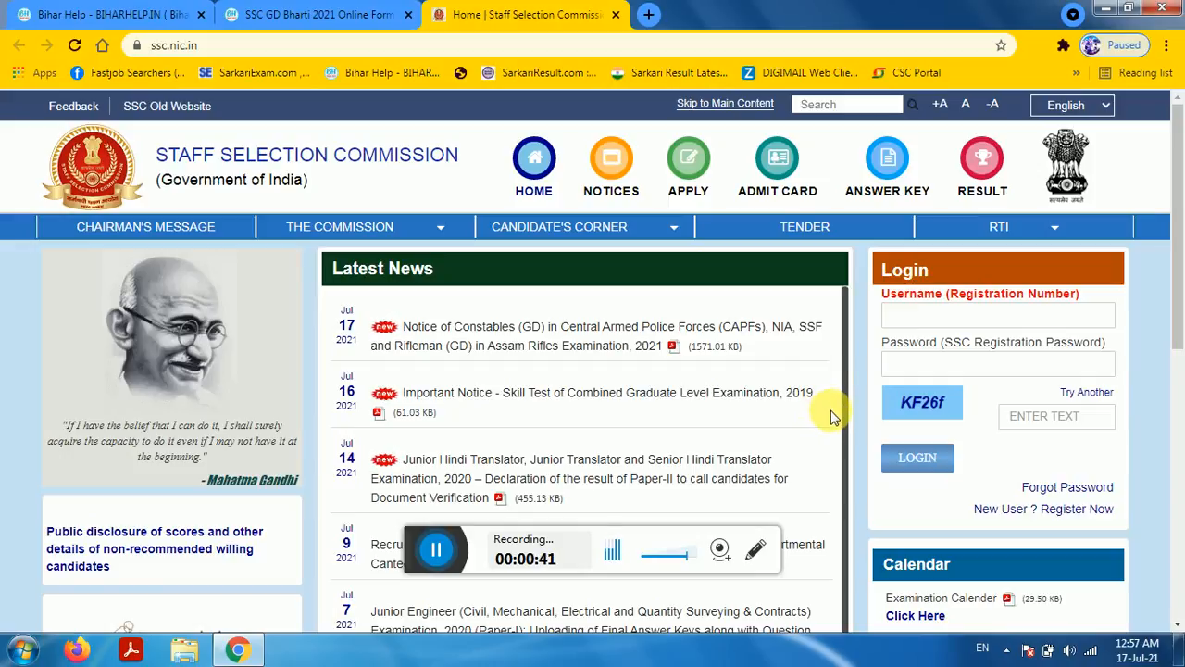
scroll(787, 414, down, 1)
scroll(755, 412, up, 1)
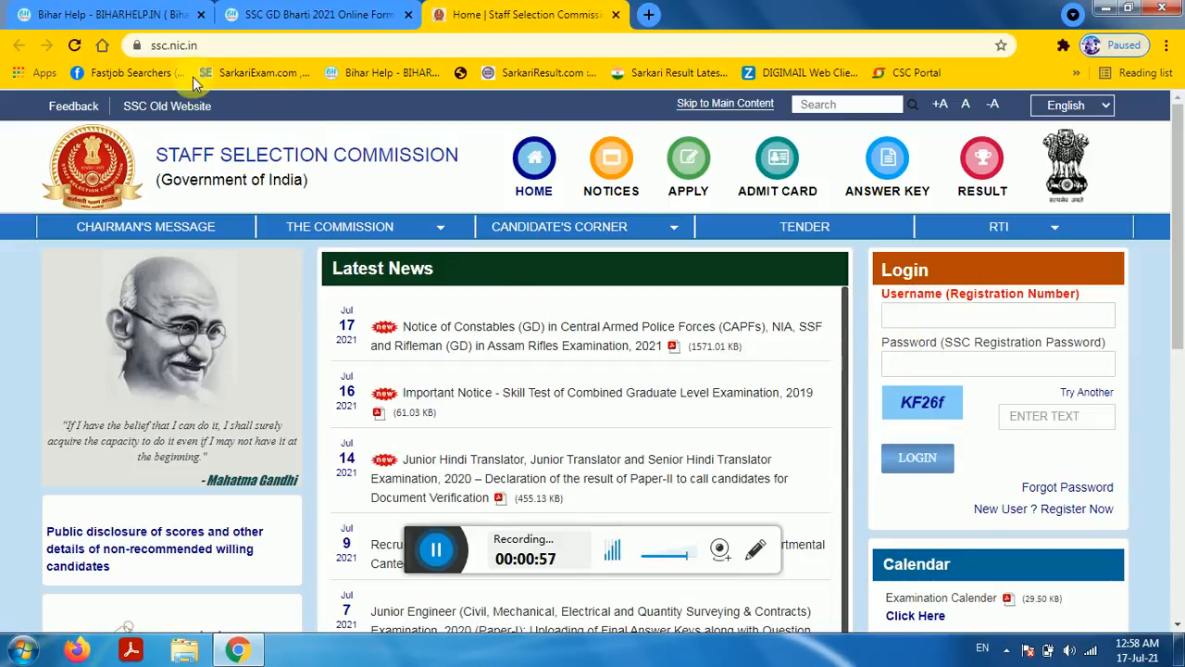
click(1079, 489)
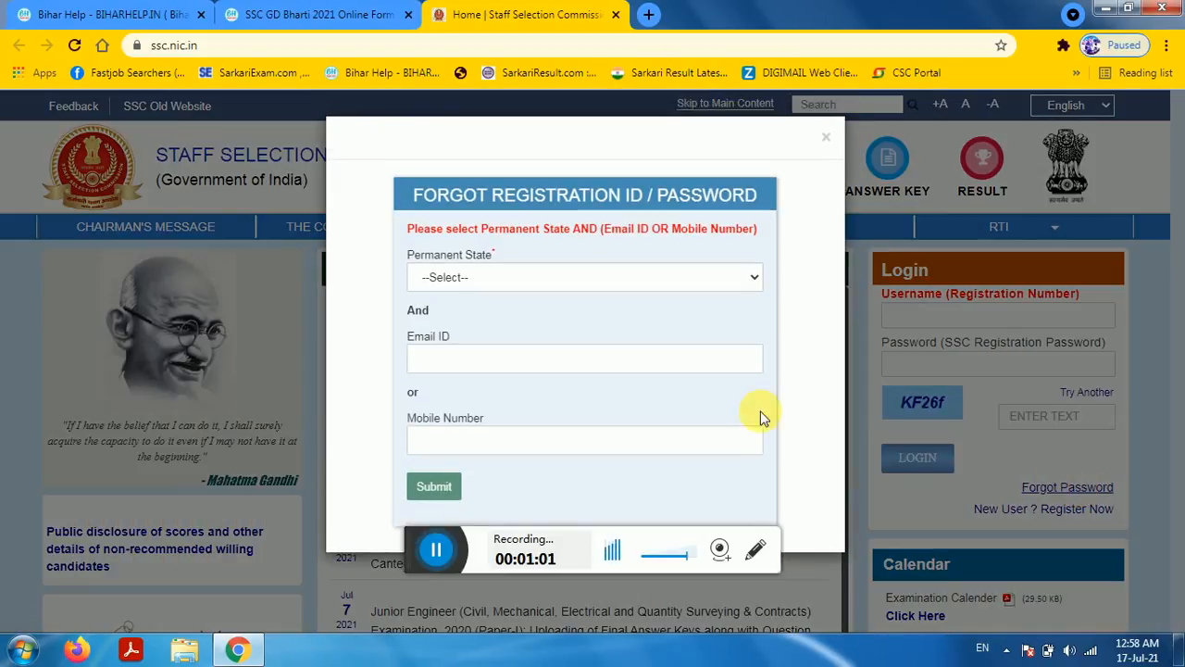
click(510, 285)
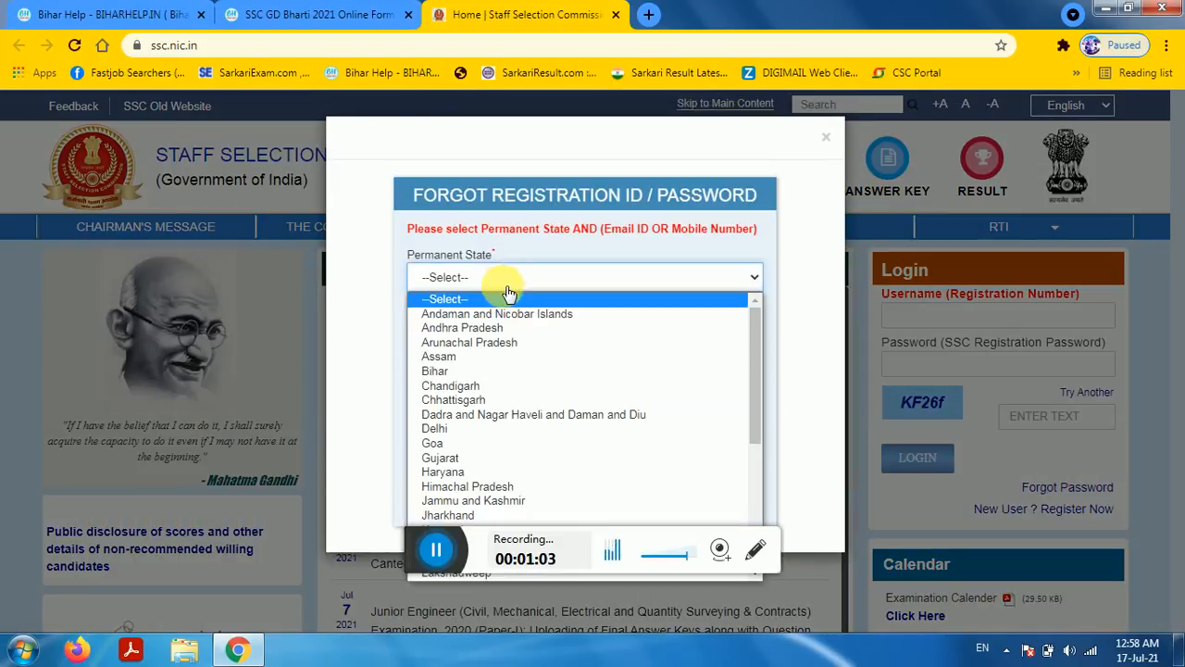
click(454, 372)
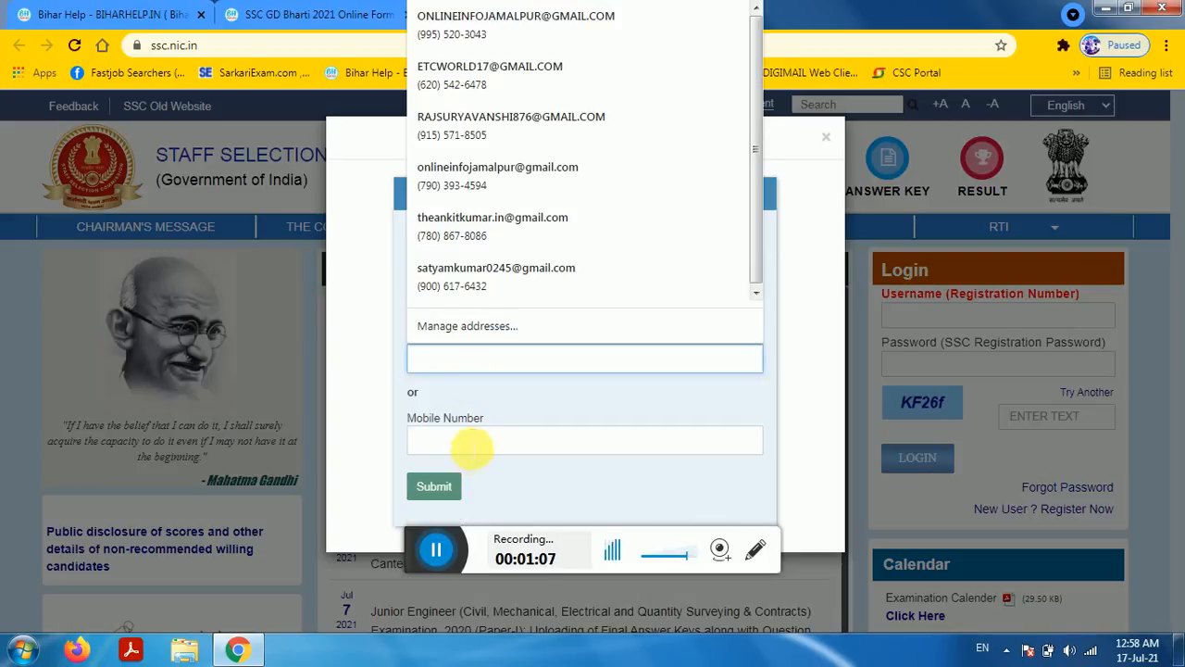
click(470, 442)
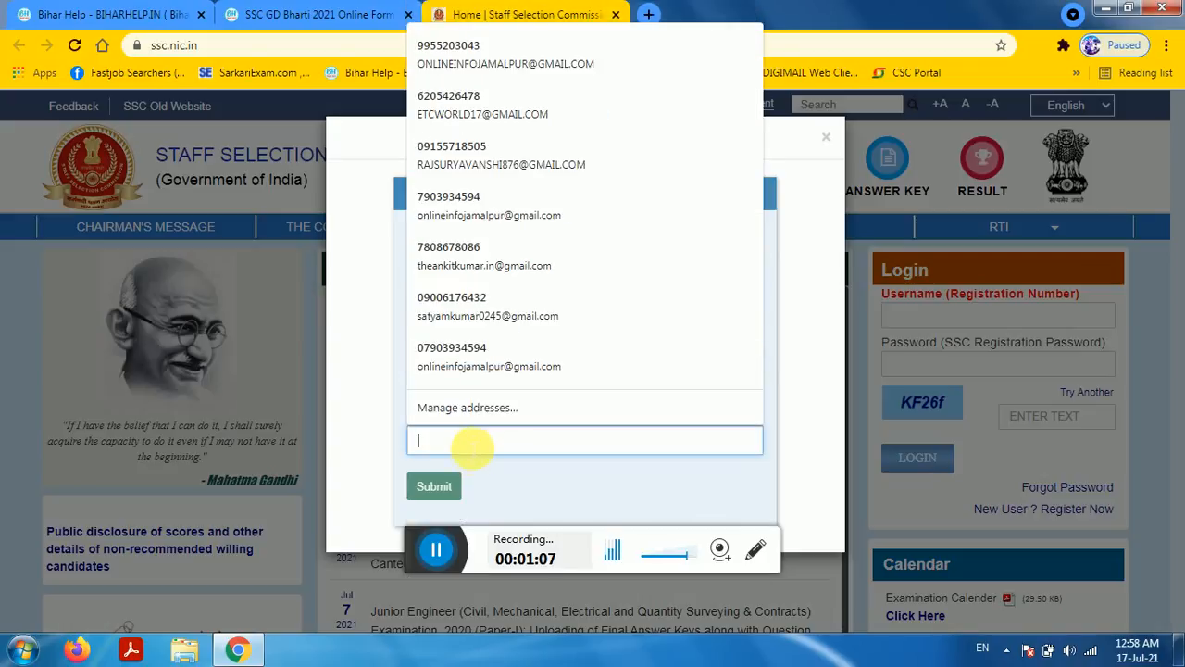
click(380, 479)
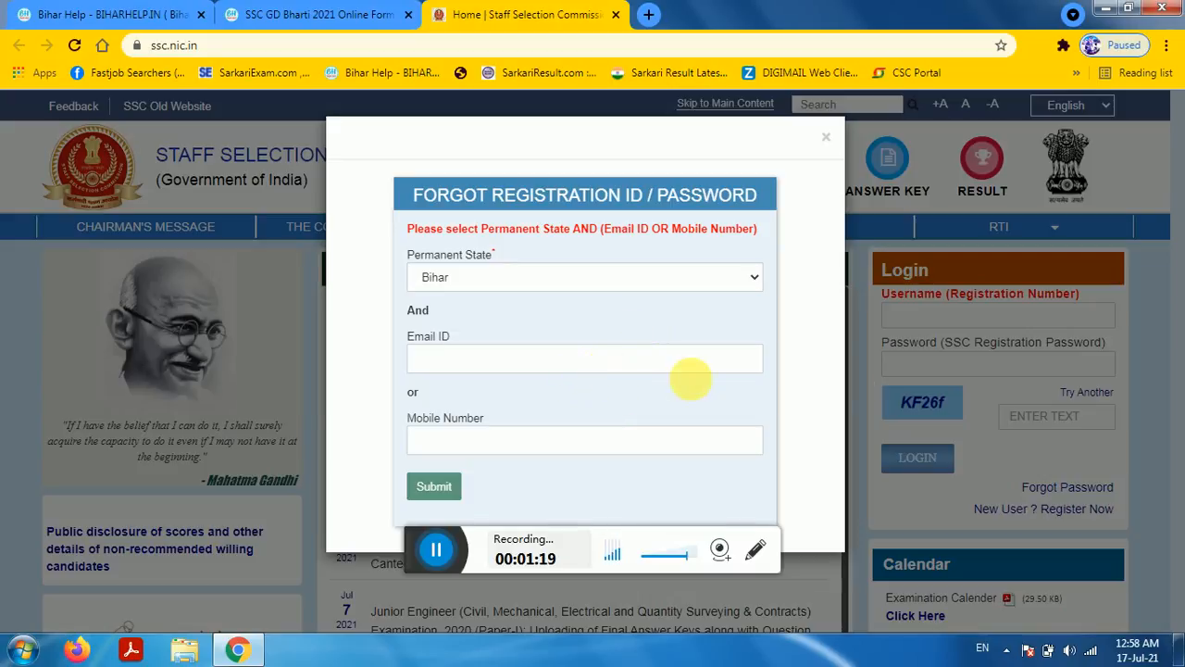
click(826, 137)
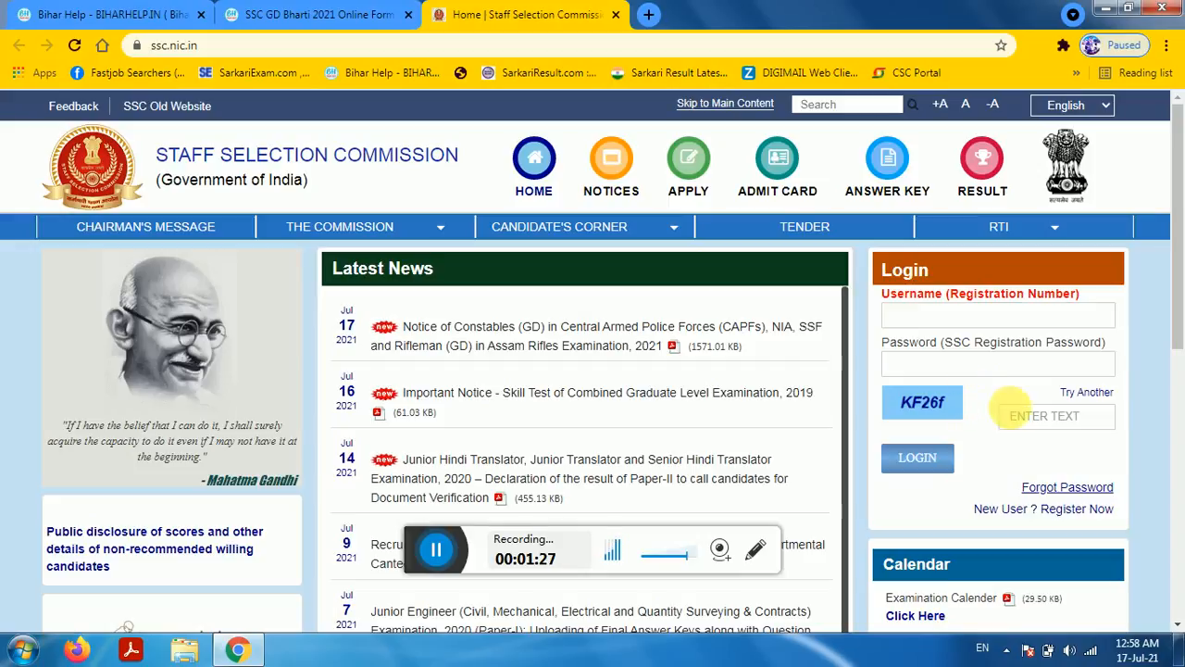
- Open the SSC GD Bharti 2021 Online Form article on Bihar Help
click(99, 7)
scroll(222, 149, up, 5)
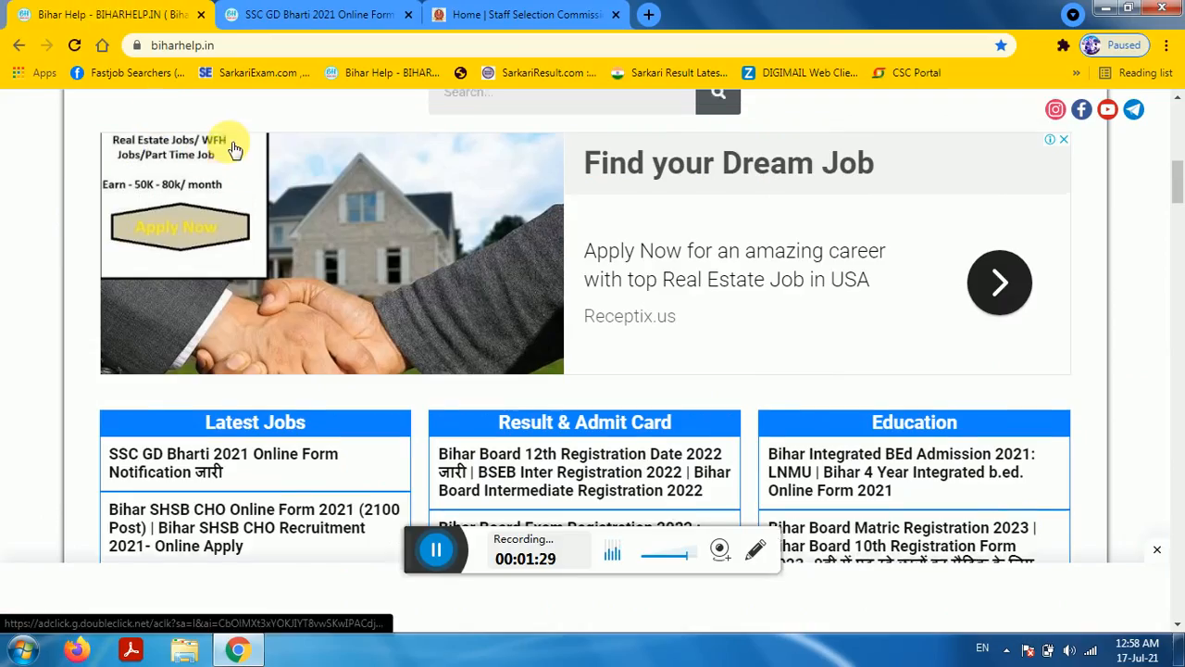
scroll(312, 195, down, 10)
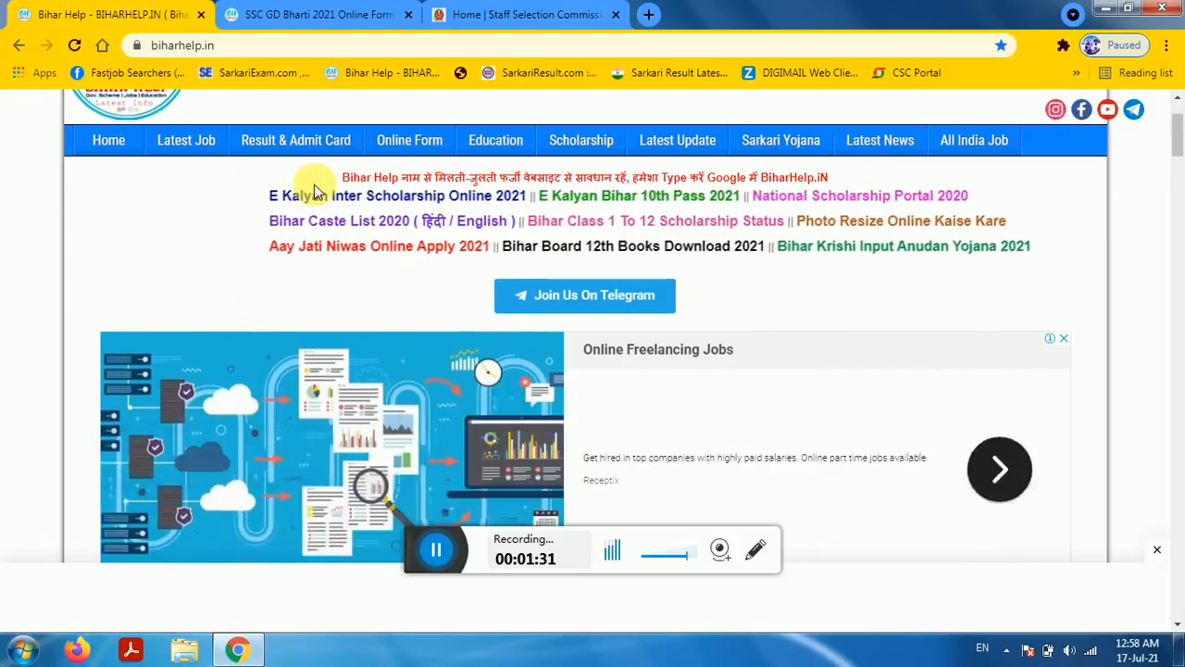
scroll(319, 236, down, 3)
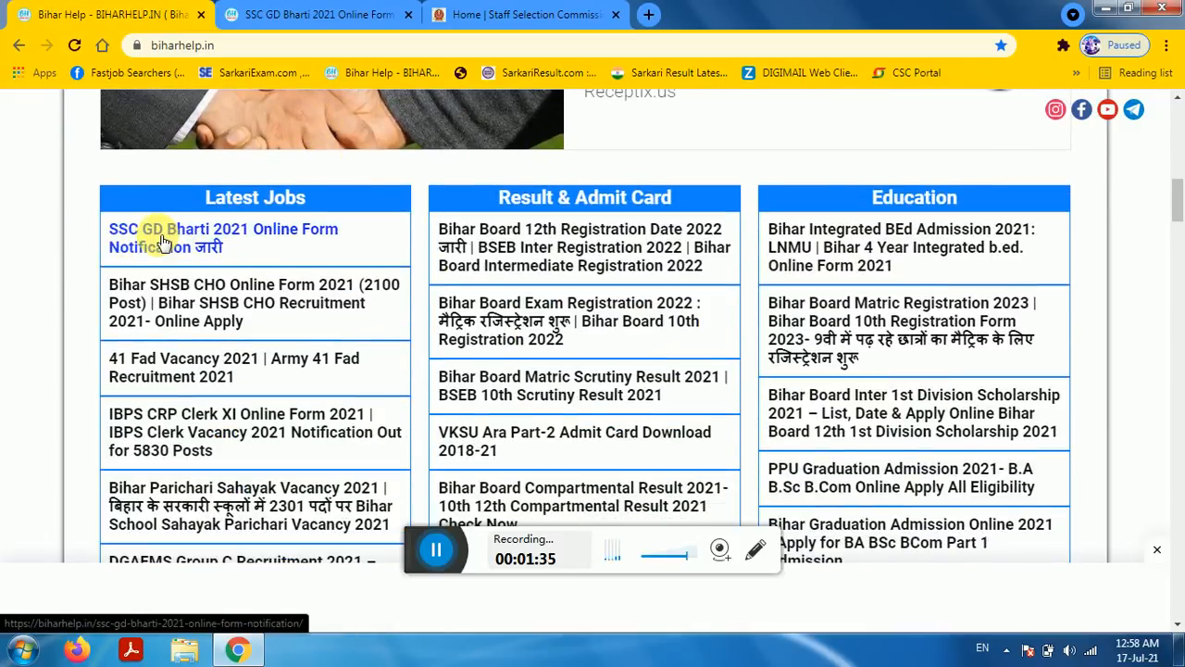
click(304, 231)
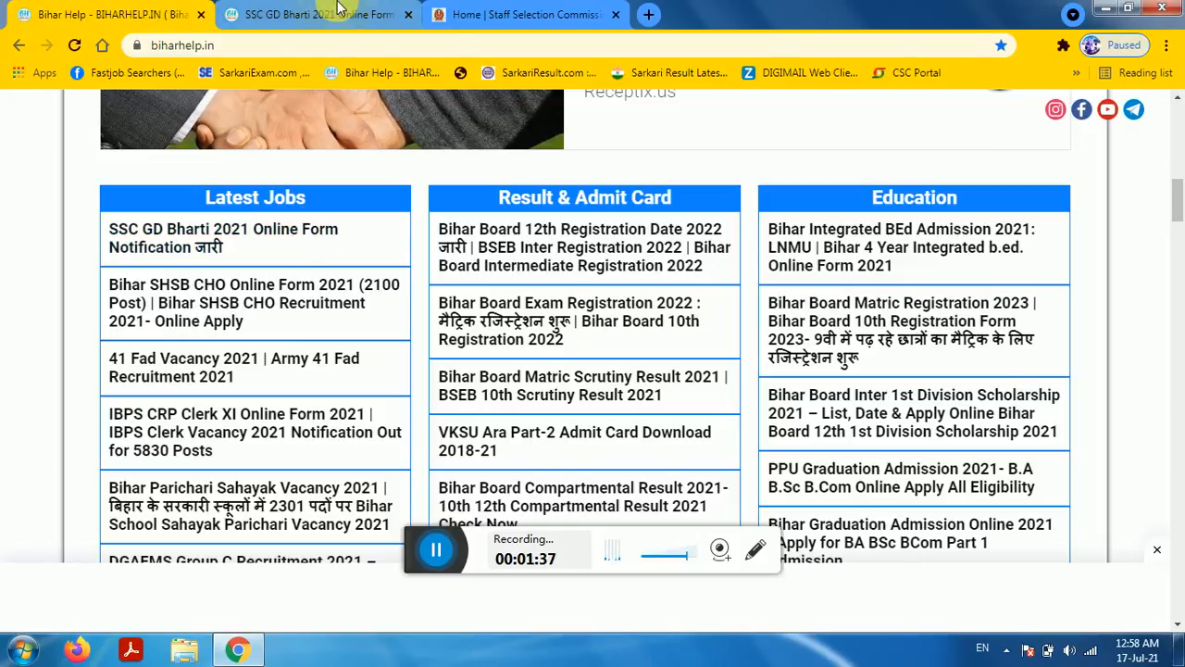
- Read through the article, follow its Apply Online link, and return to the SSC home page
scroll(782, 361, down, 10)
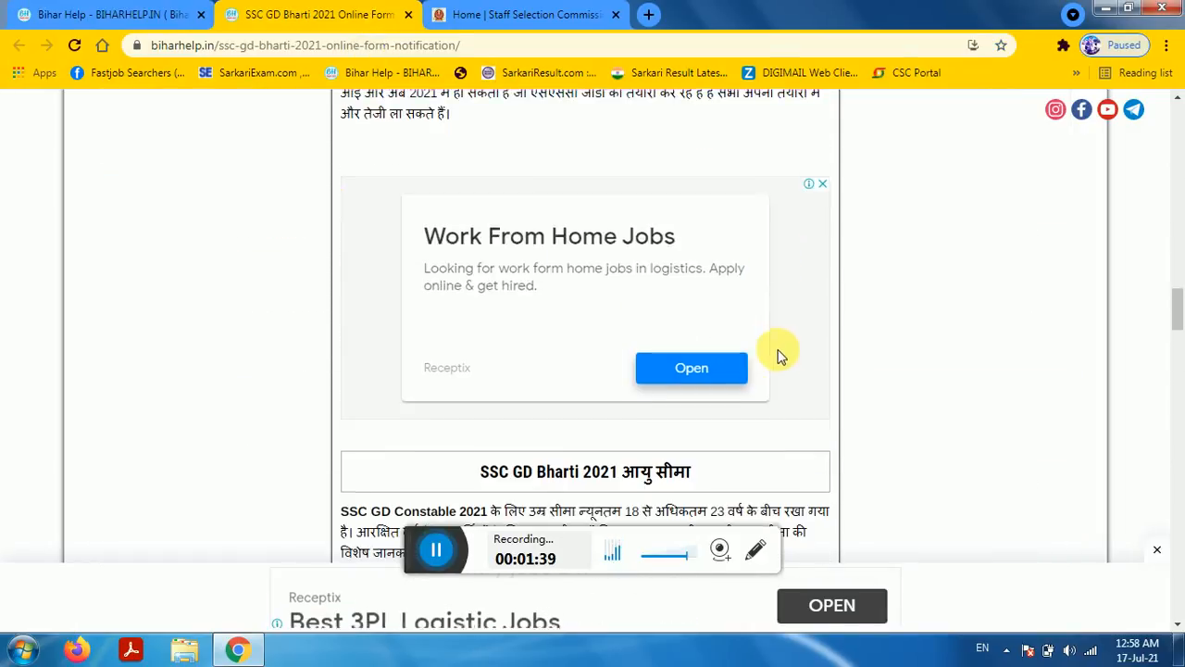
scroll(769, 350, up, 15)
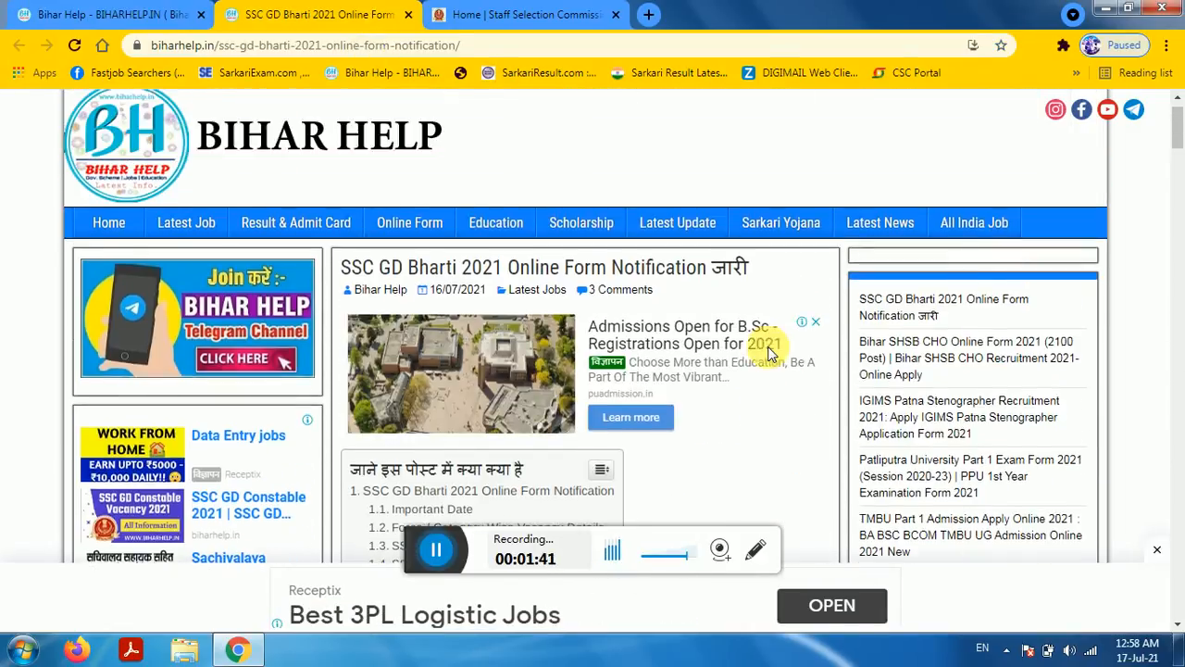
scroll(736, 359, down, 3)
scroll(732, 359, down, 5)
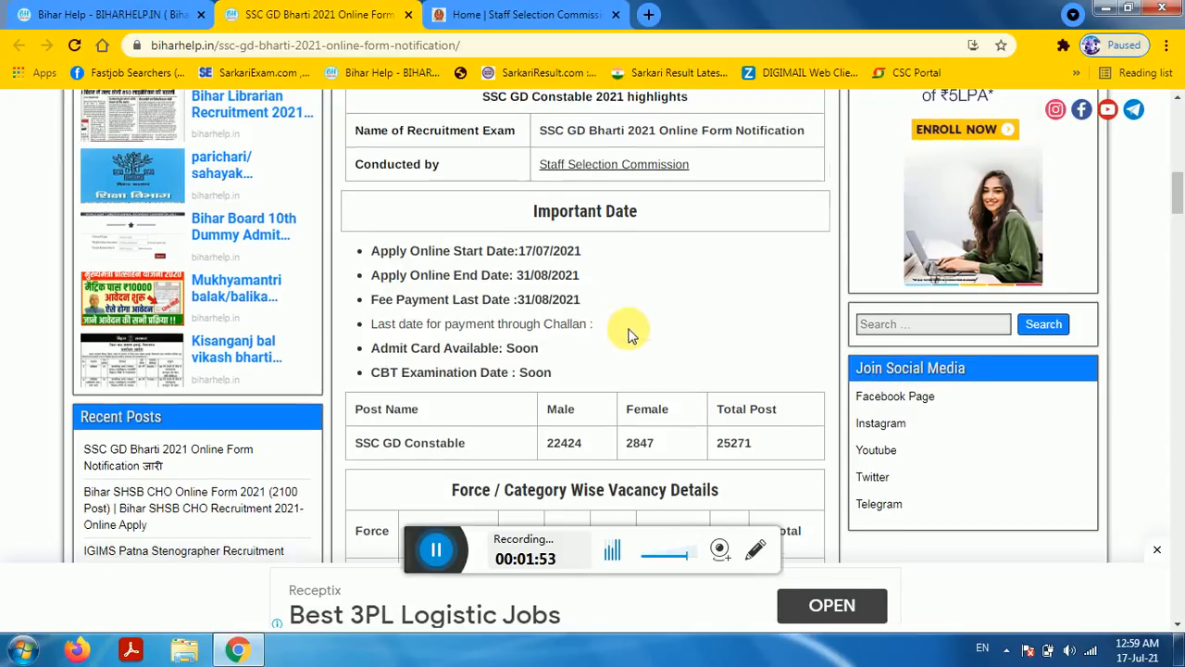
scroll(627, 331, down, 1)
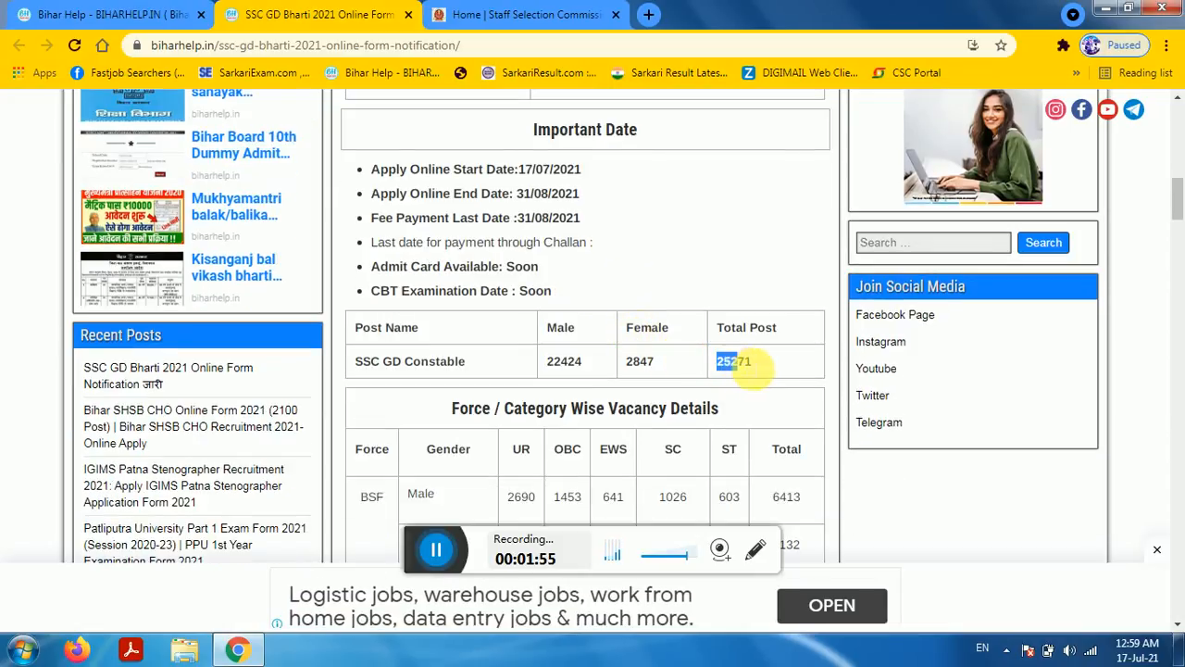
scroll(776, 361, down, 3)
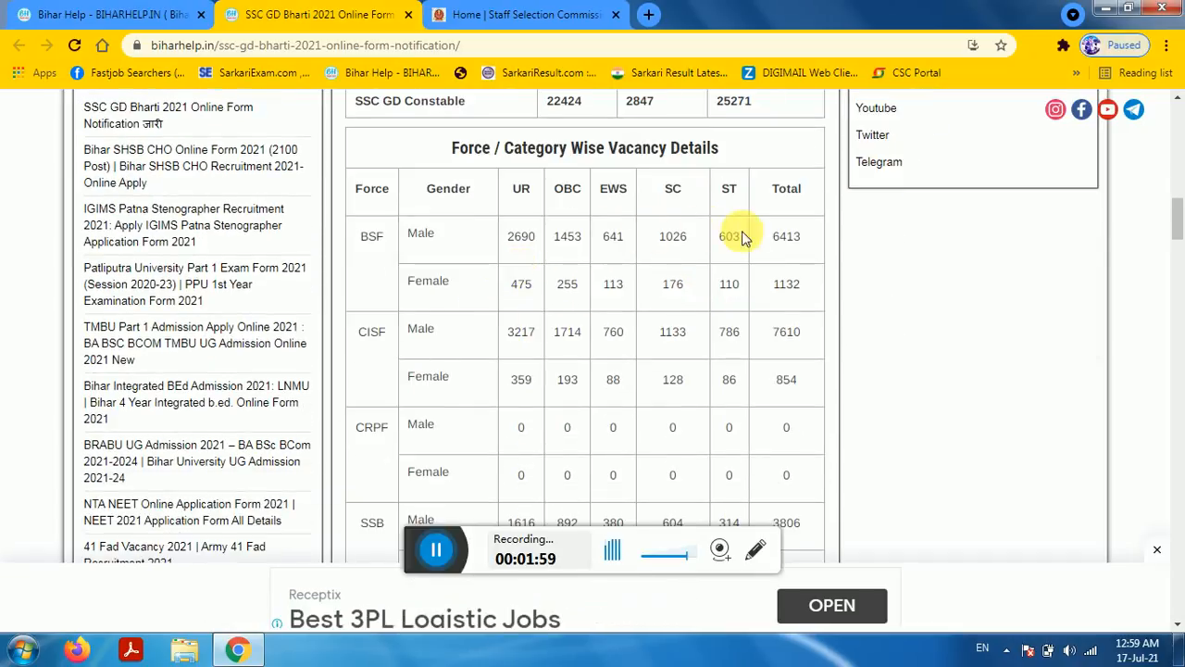
scroll(732, 277, down, 6)
scroll(627, 288, down, 10)
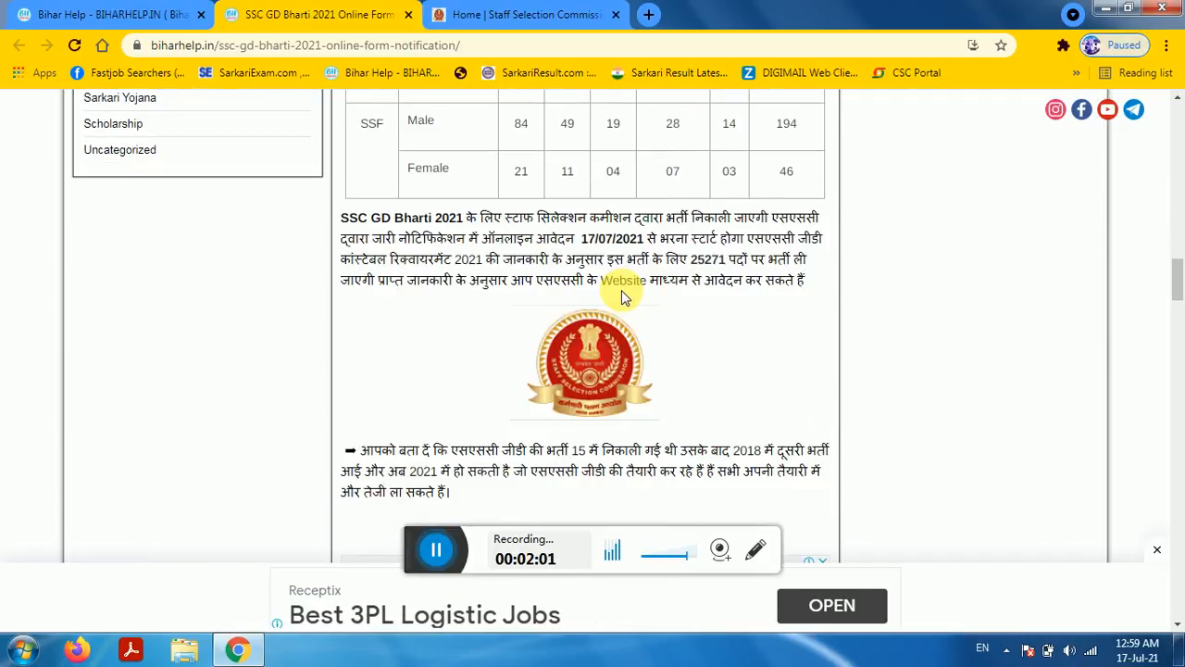
scroll(623, 301, down, 2)
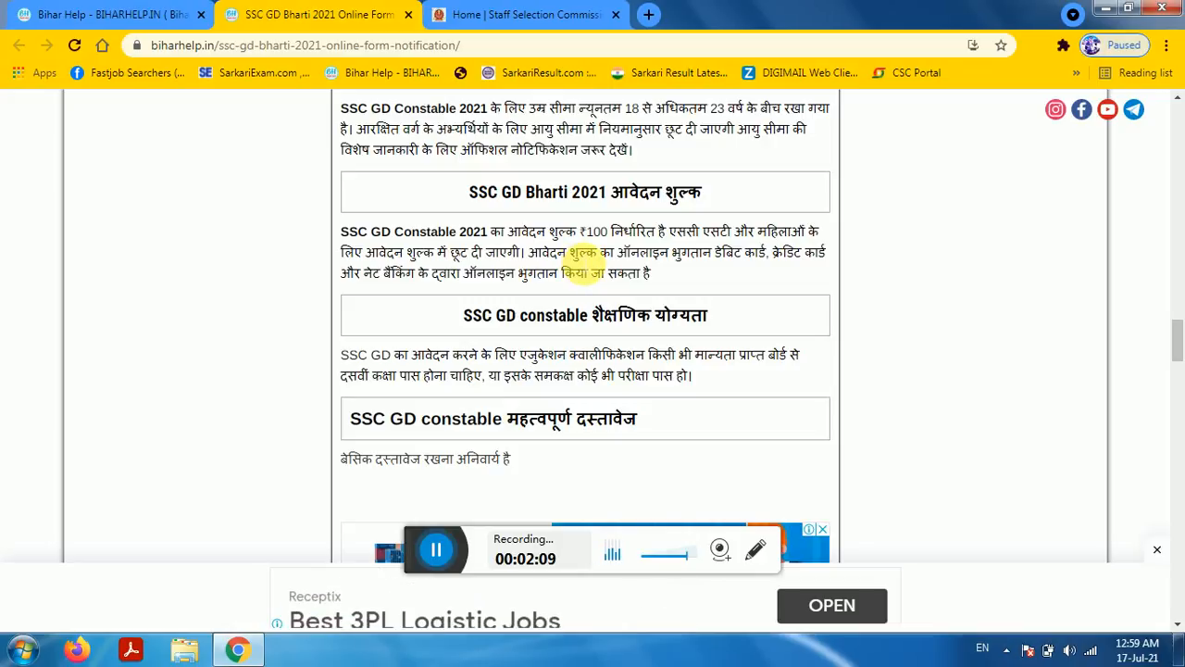
scroll(574, 278, down, 3)
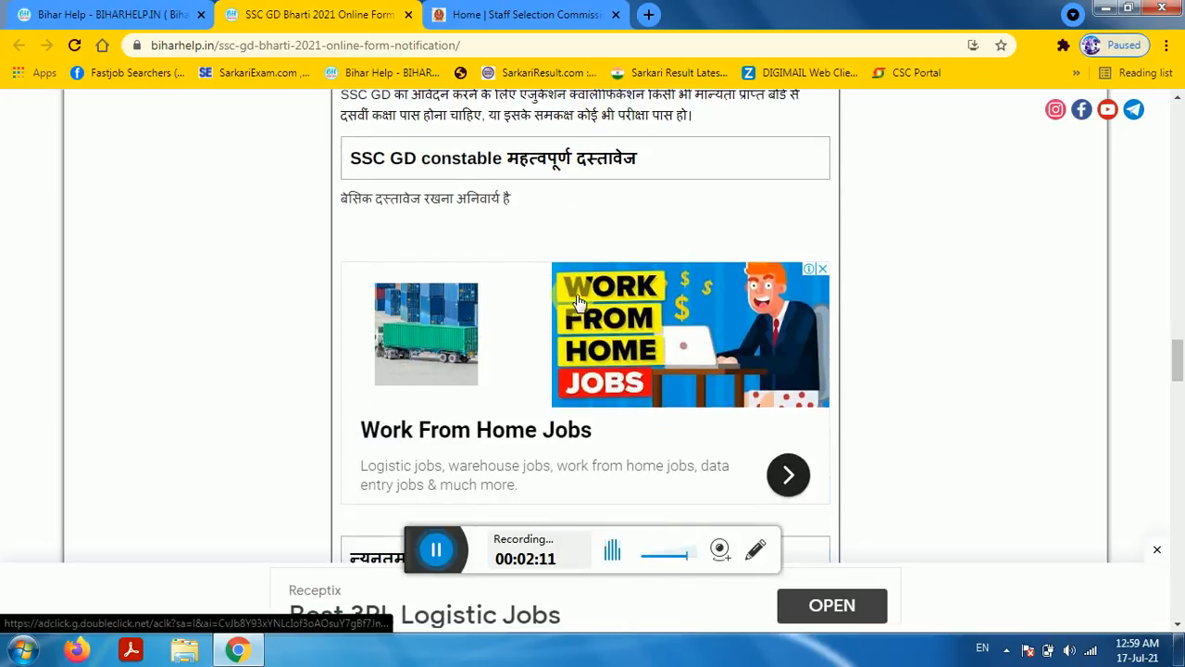
scroll(579, 303, down, 5)
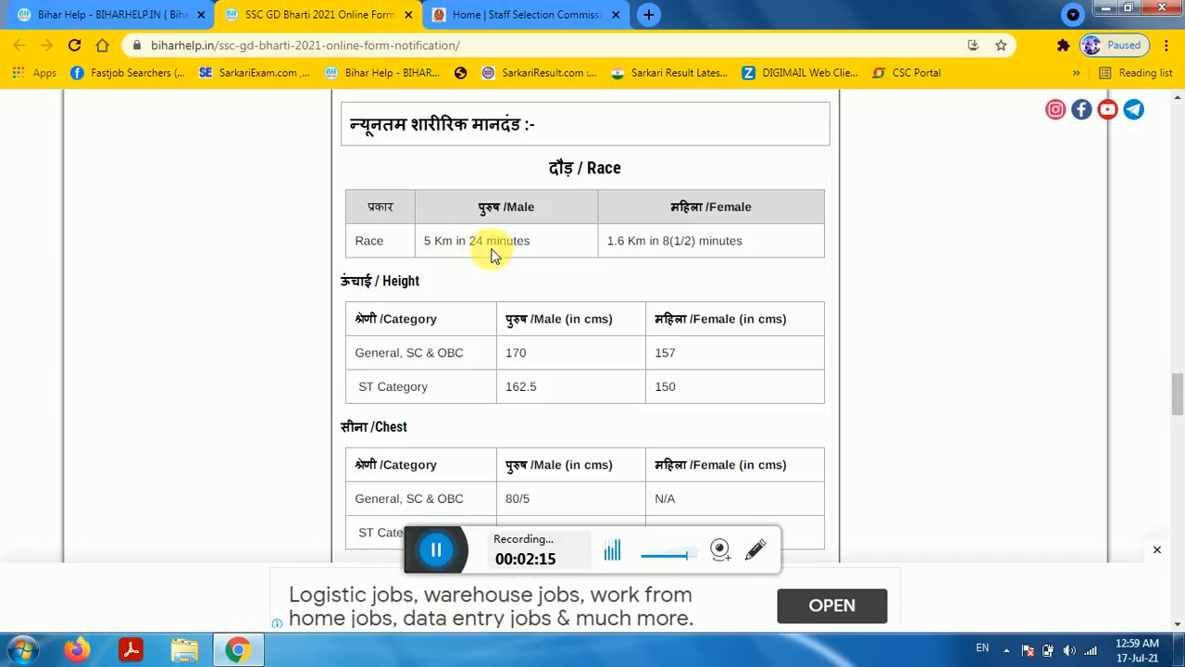
scroll(642, 270, down, 2)
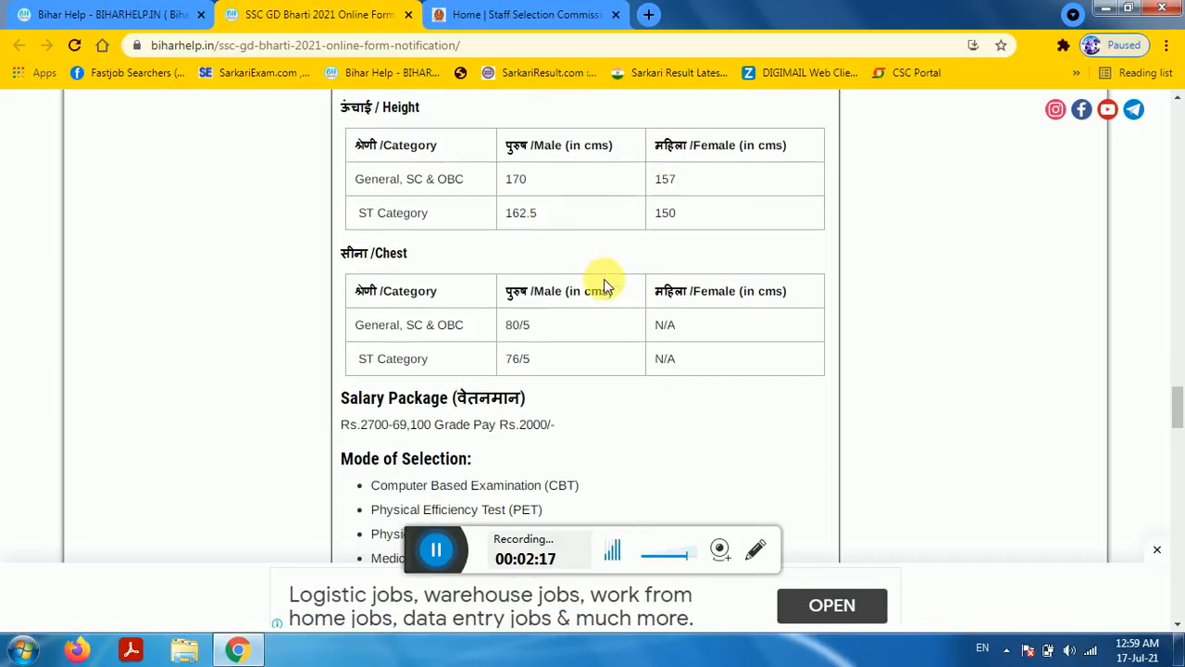
scroll(636, 241, down, 2)
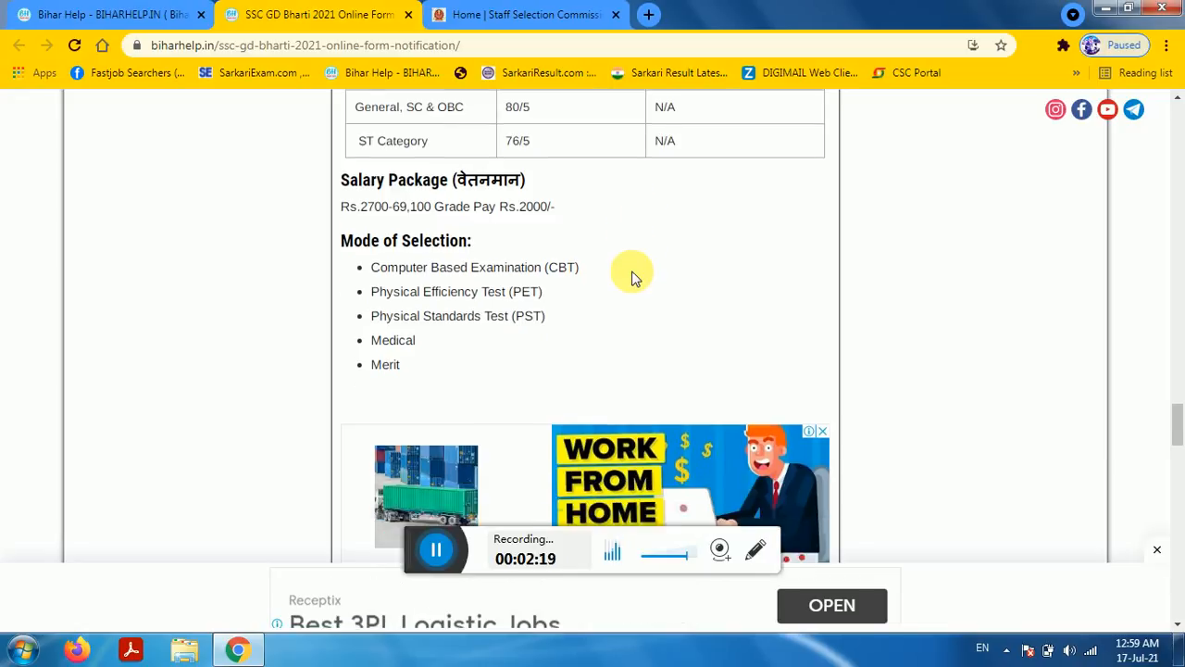
scroll(637, 270, down, 7)
scroll(646, 283, down, 9)
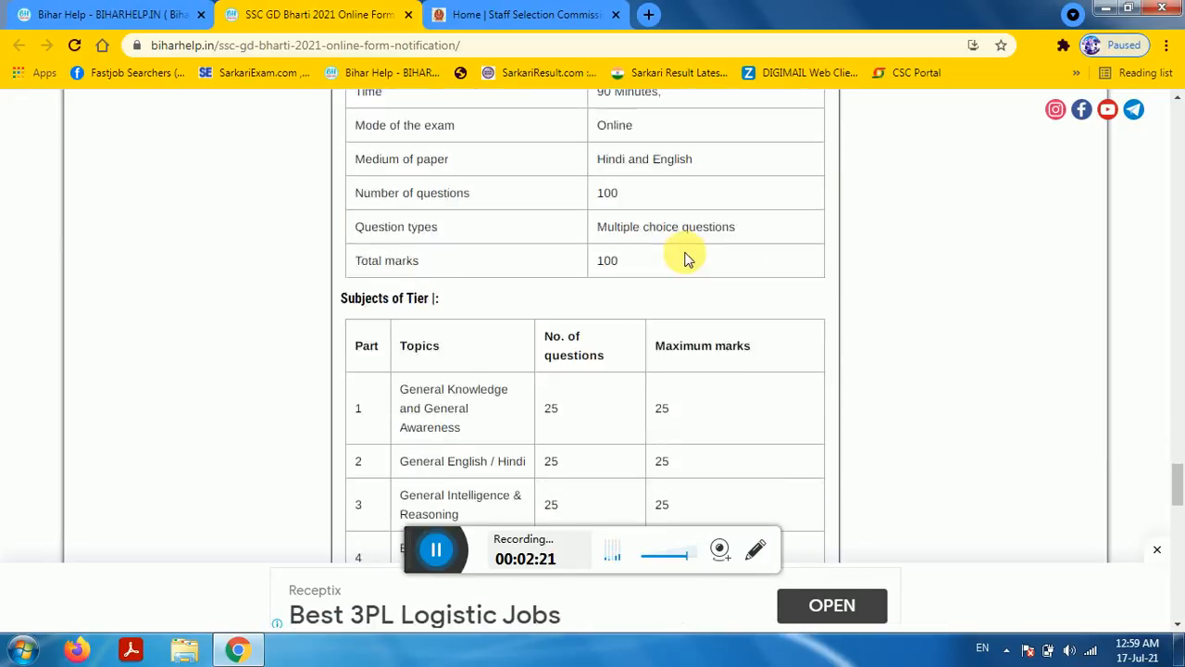
scroll(544, 201, up, 1)
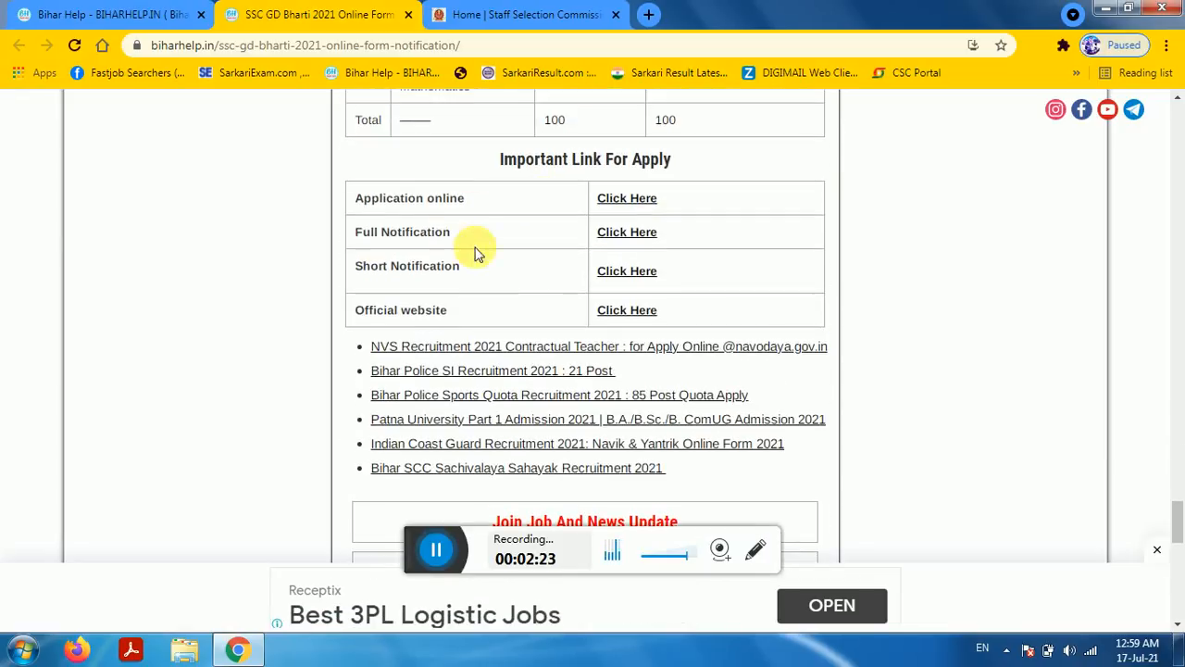
click(628, 200)
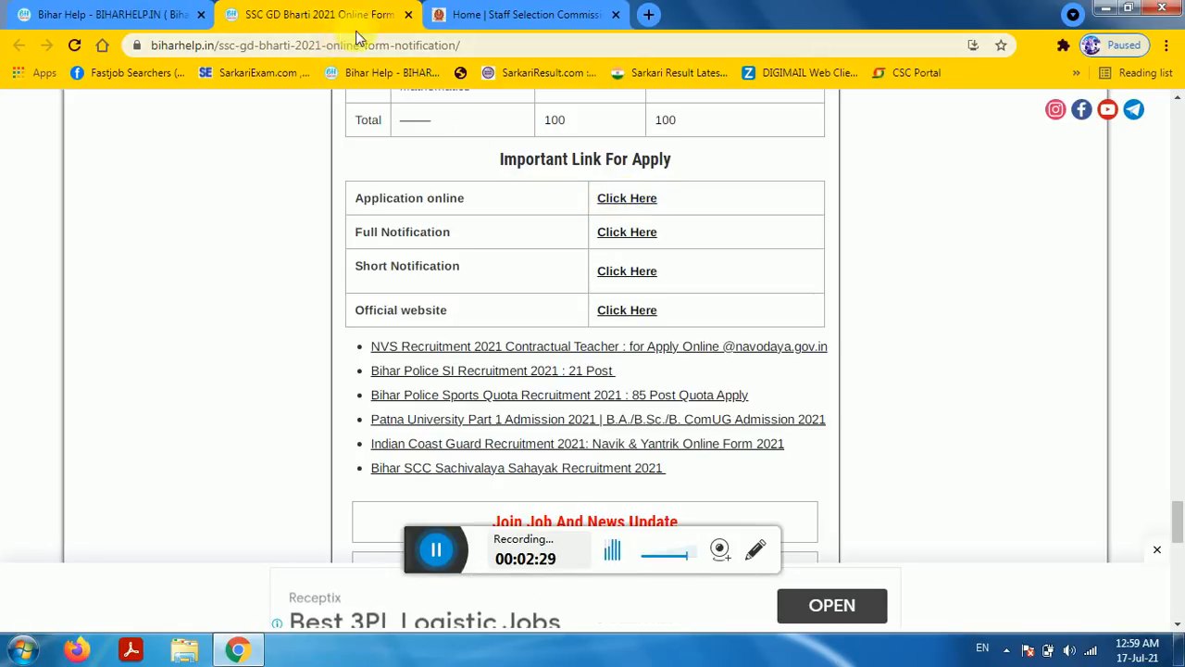
click(500, 14)
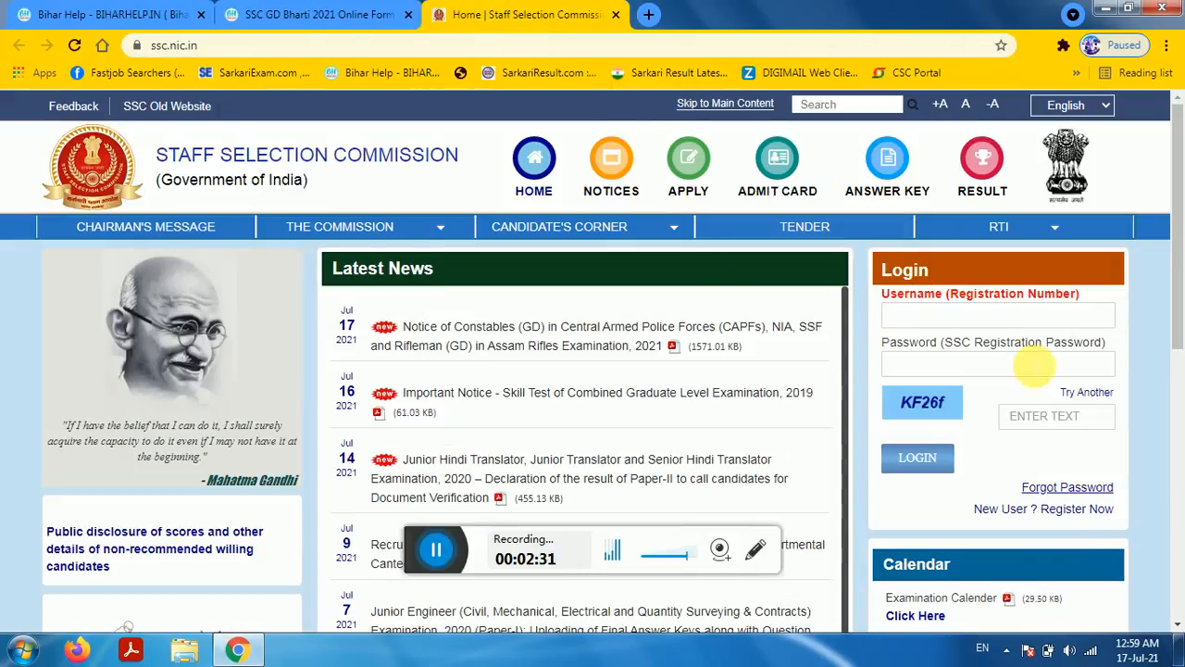
- Start a new registration with Voter ID Card as ID type and enter the voter ID number
click(1051, 510)
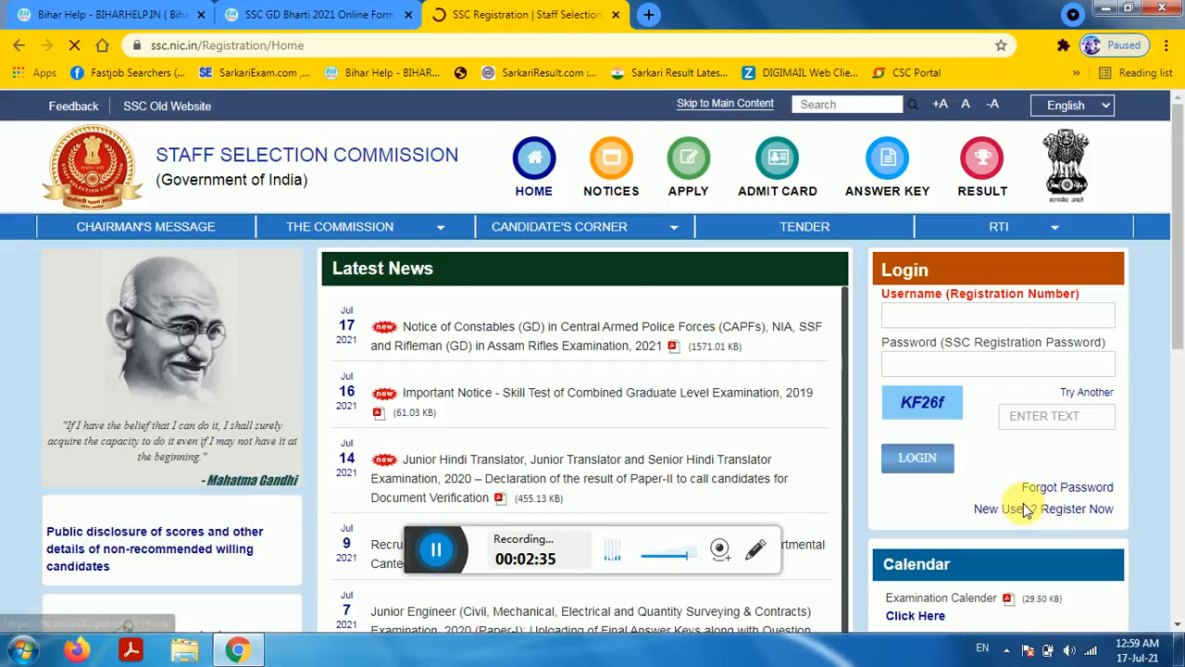
scroll(797, 491, down, 2)
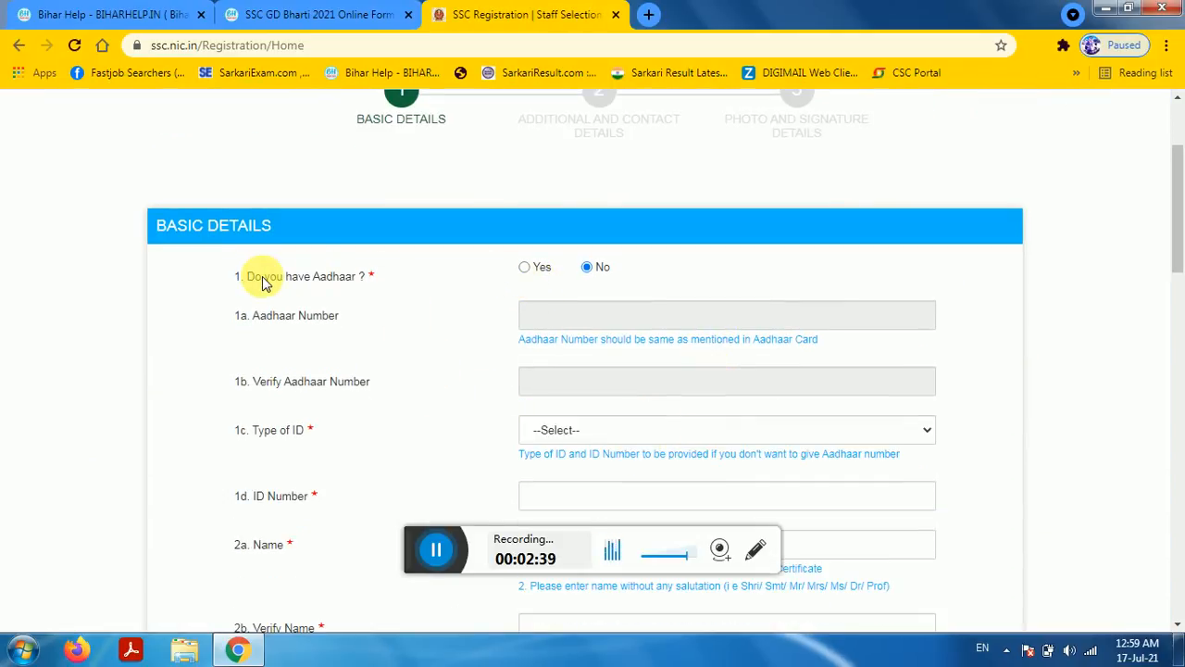
scroll(565, 314, down, 2)
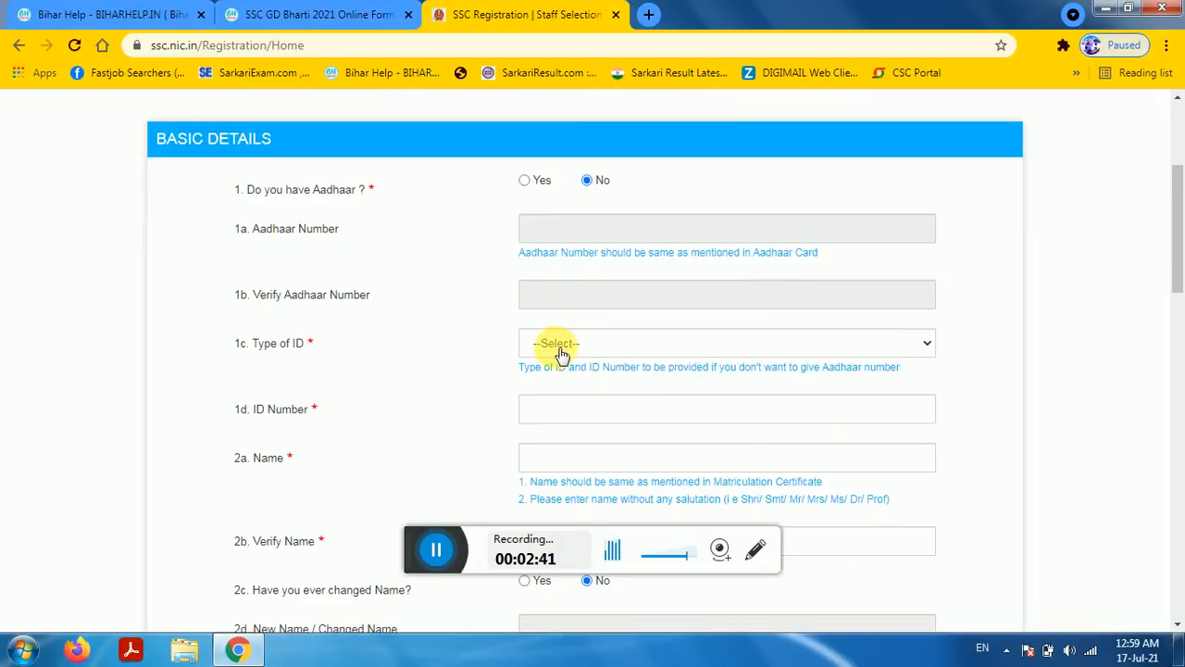
click(607, 259)
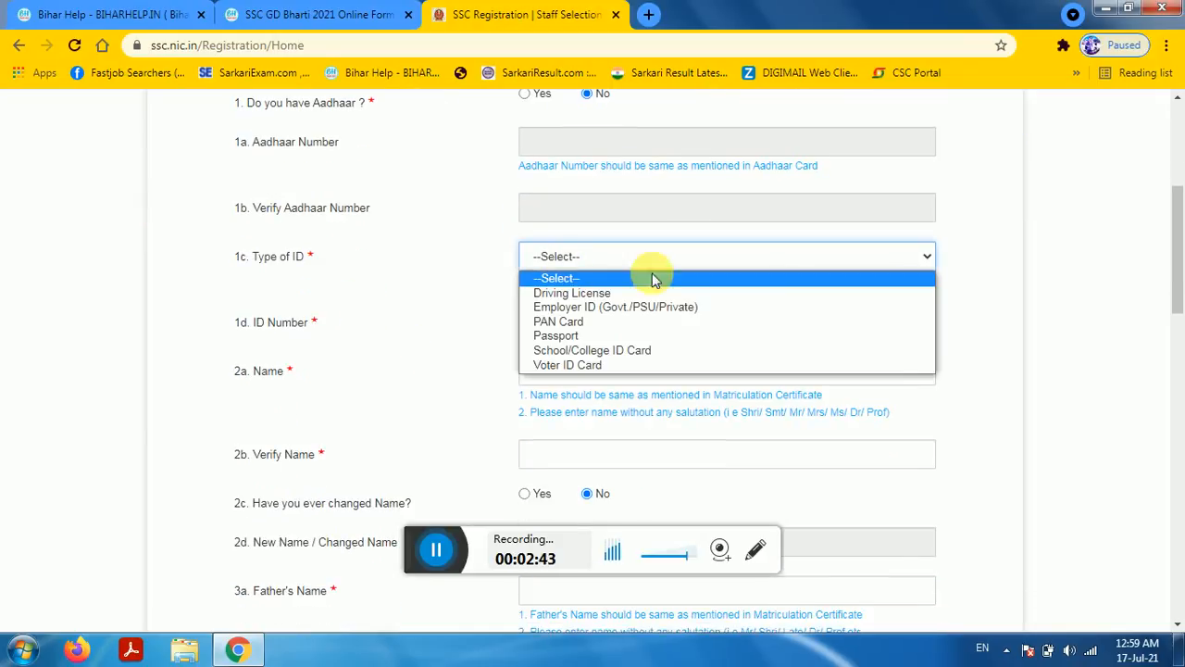
click(488, 218)
click(579, 263)
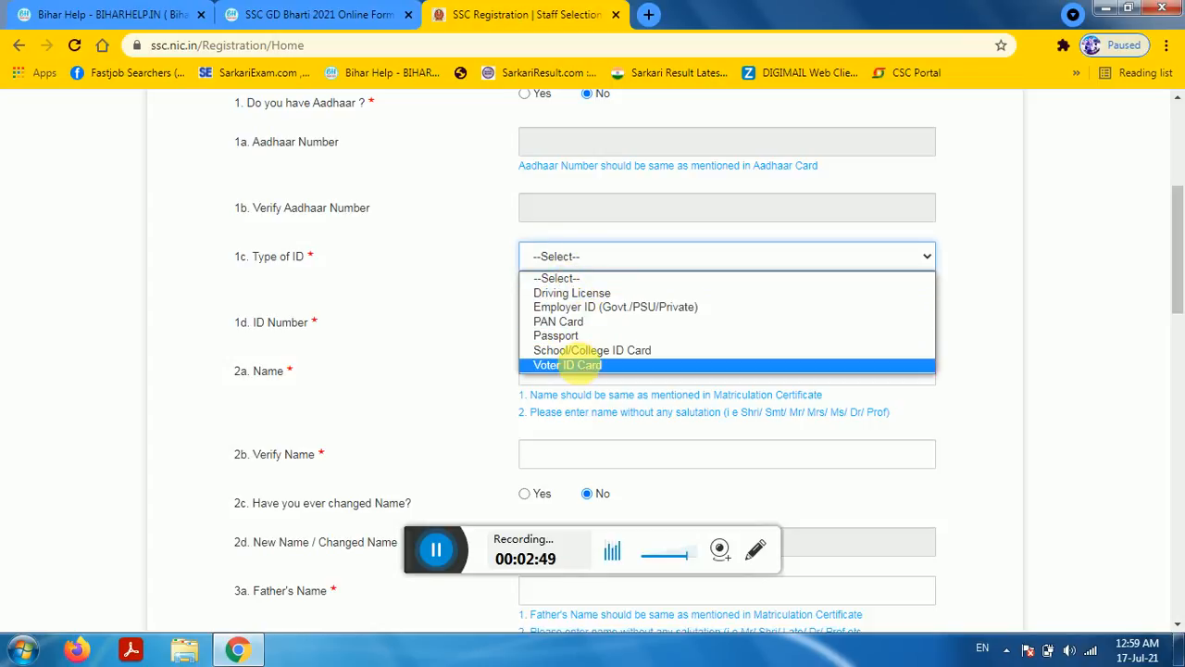
click(572, 364)
click(578, 324)
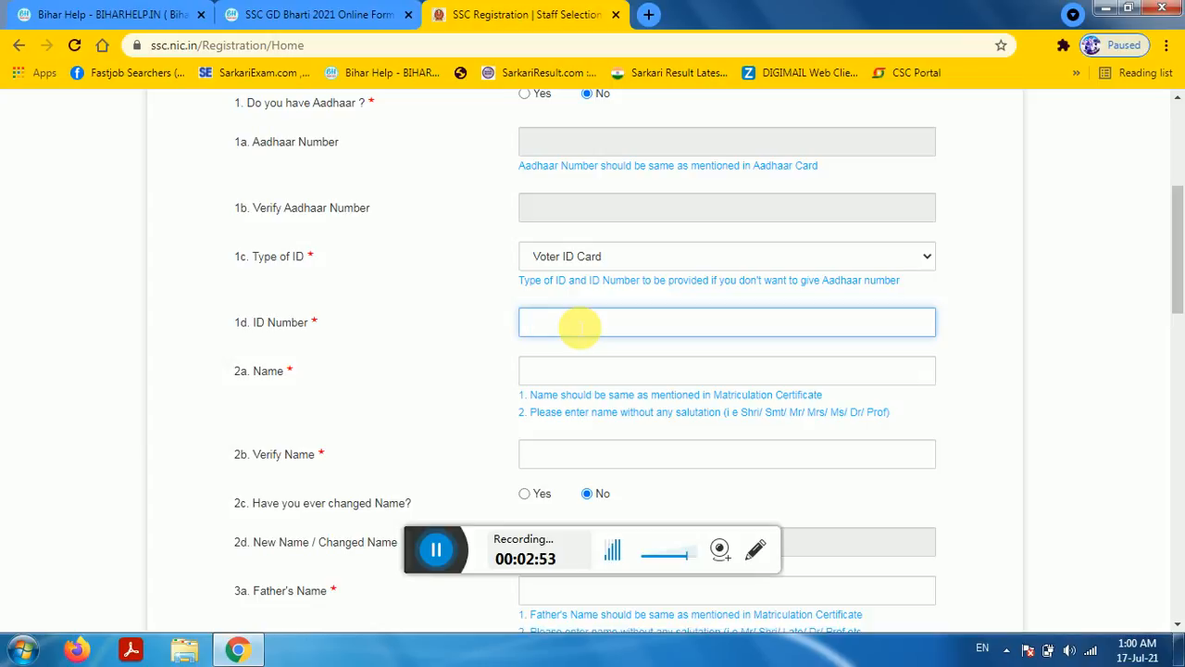
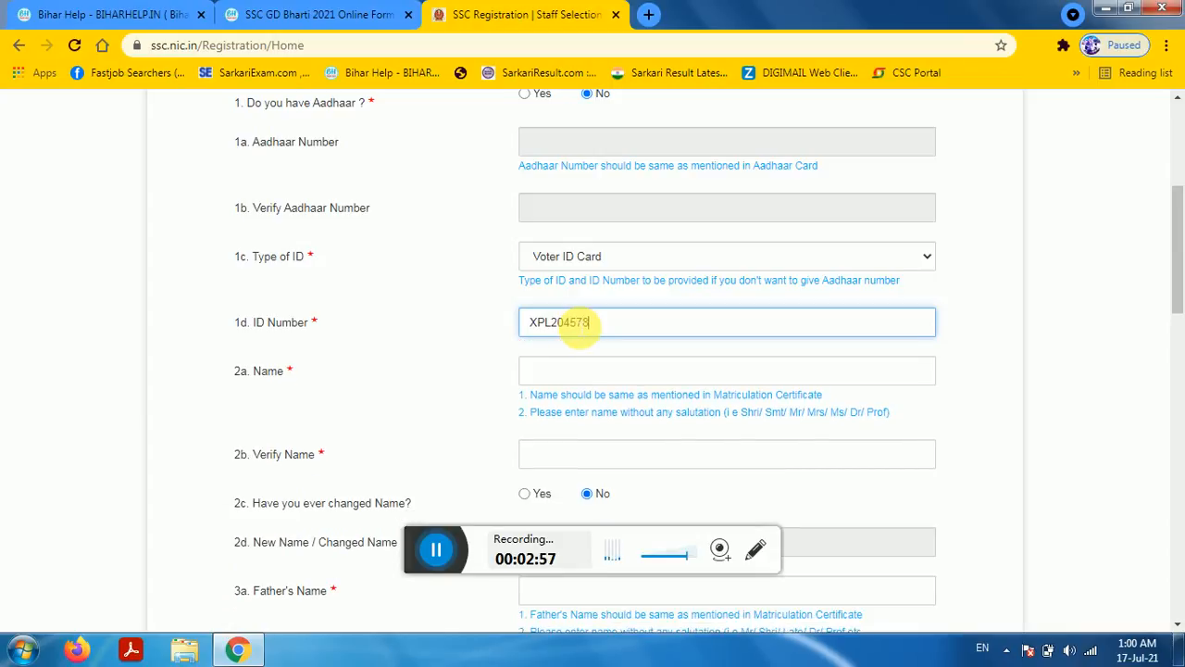
- Enter the candidate's name and its verification, and answer No to a changed name
scroll(564, 349, down, 1)
click(585, 284)
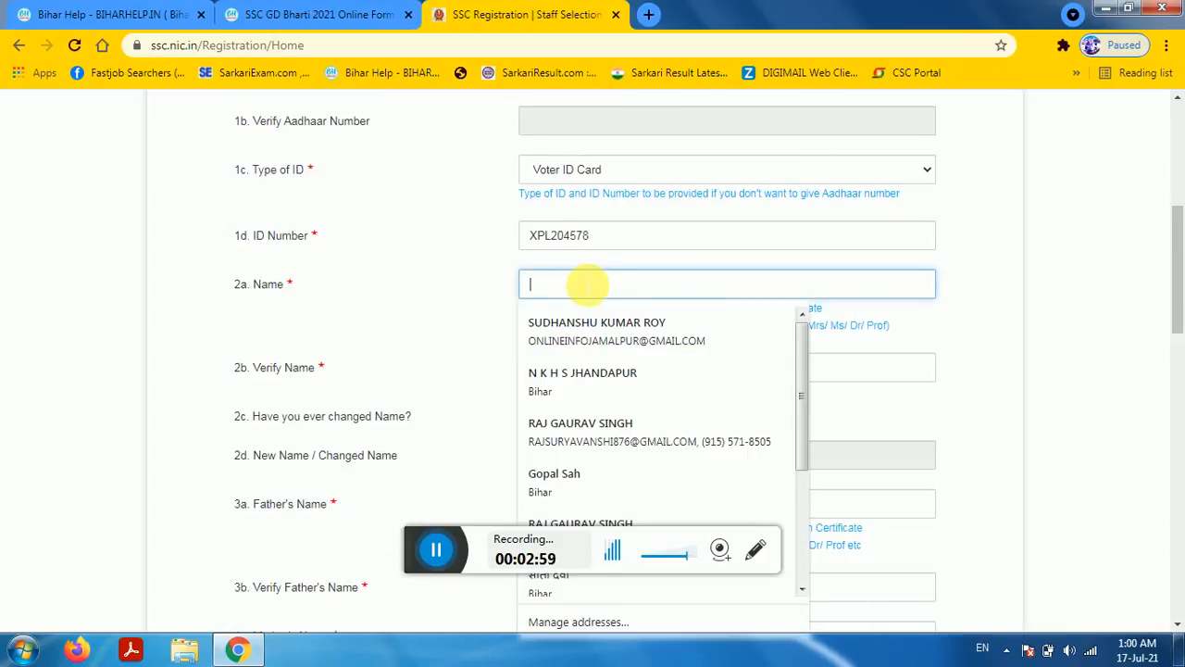
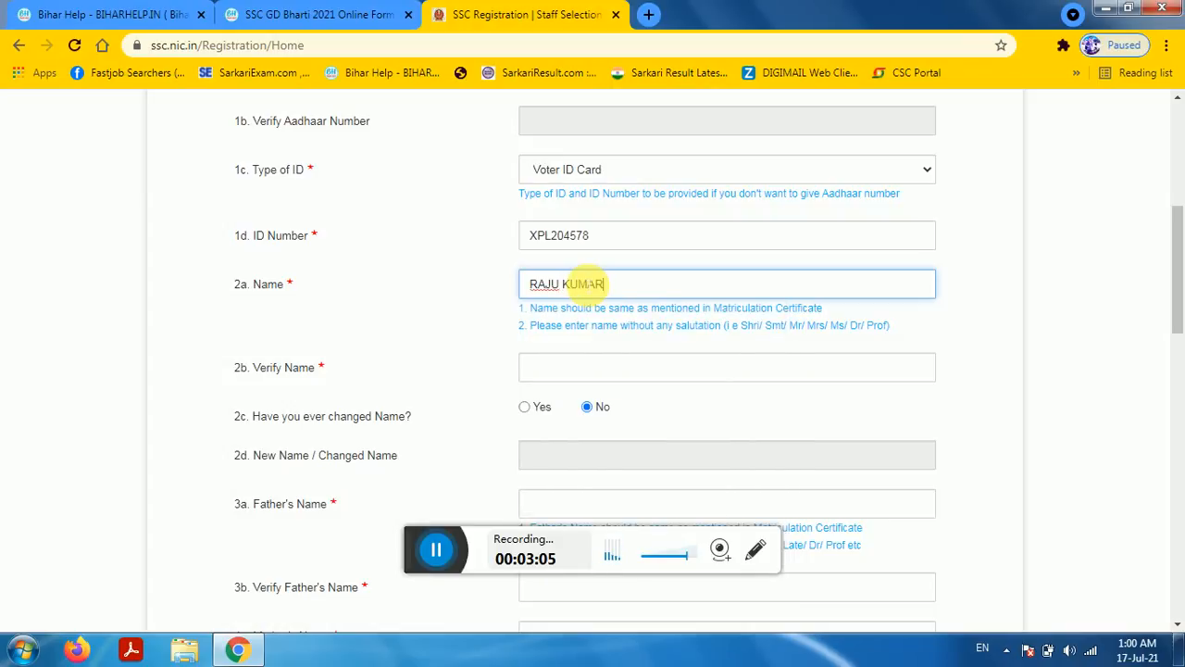
click(568, 371)
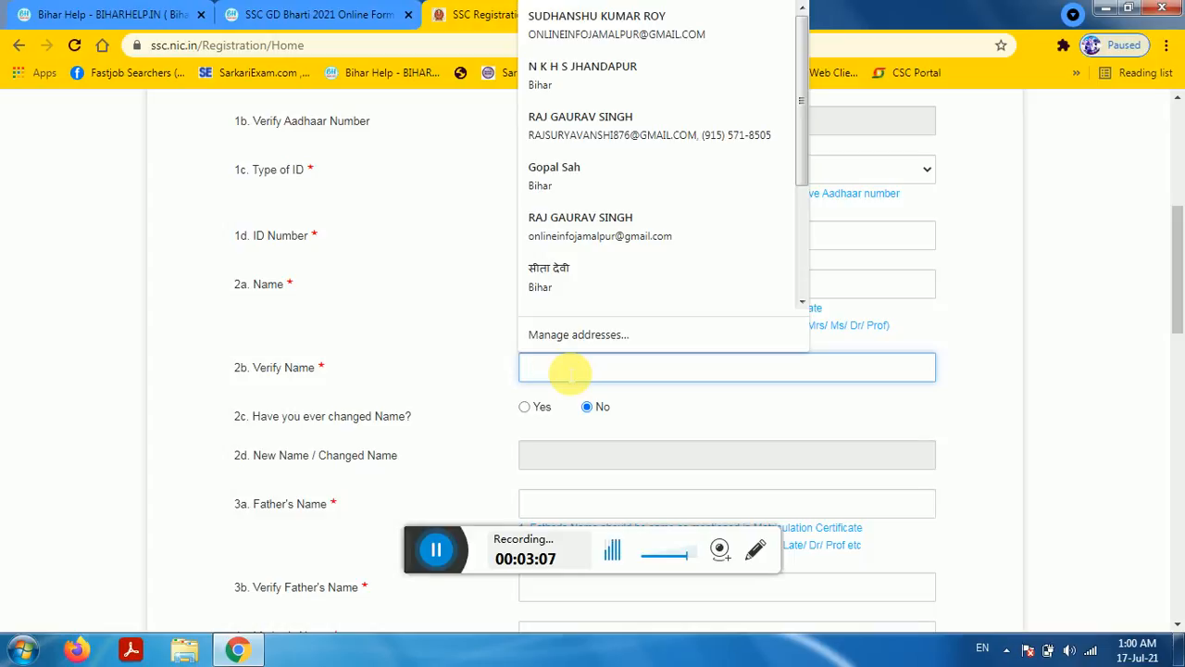
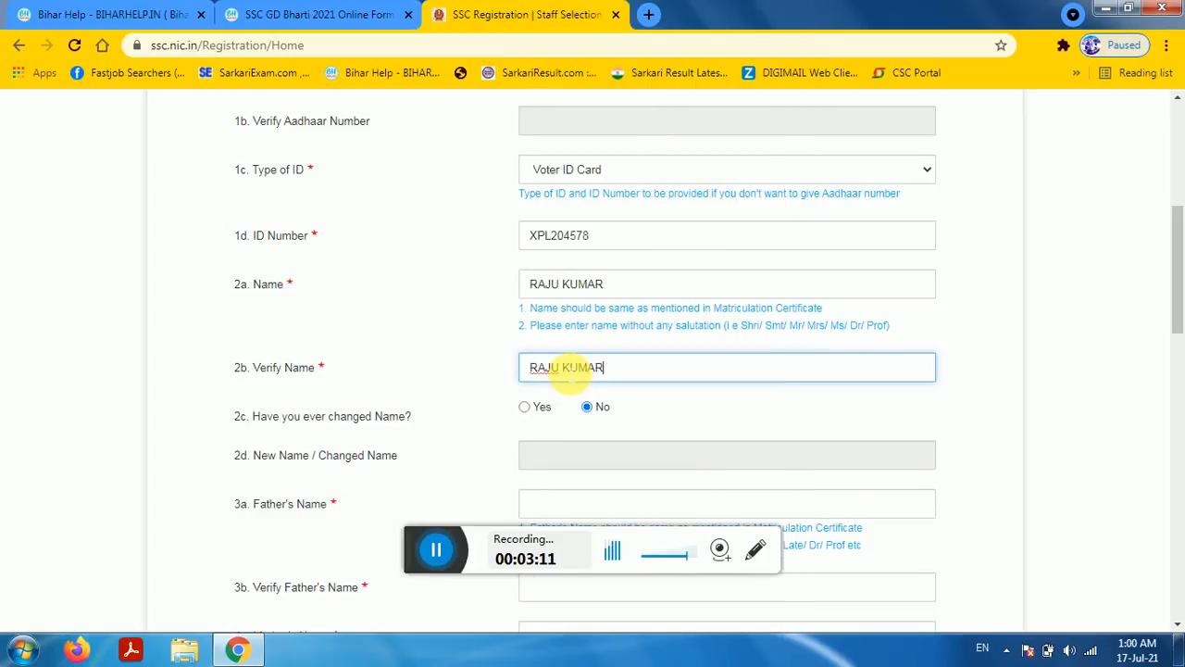
scroll(548, 370, down, 1)
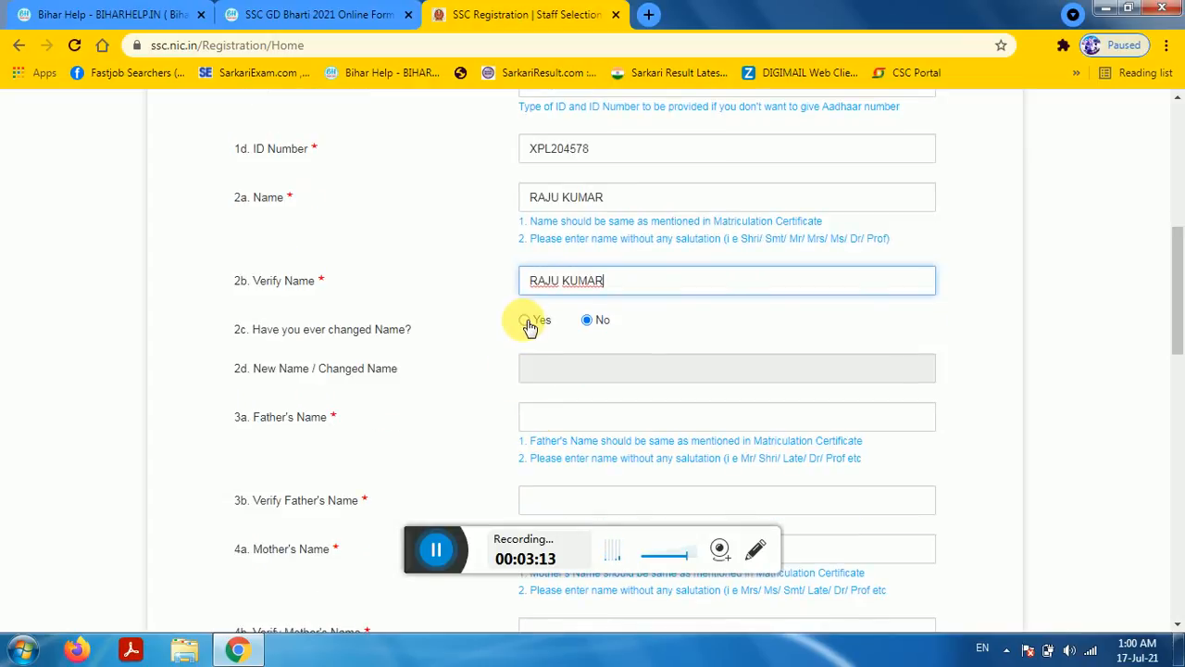
drag(259, 331, 311, 334)
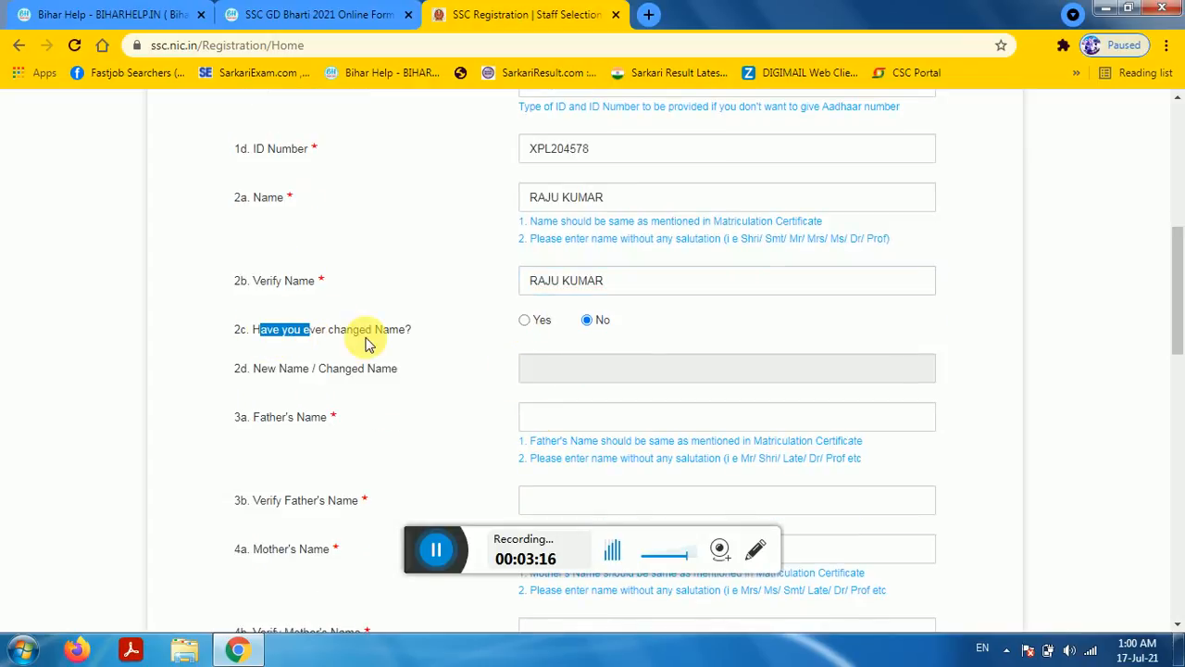
click(529, 322)
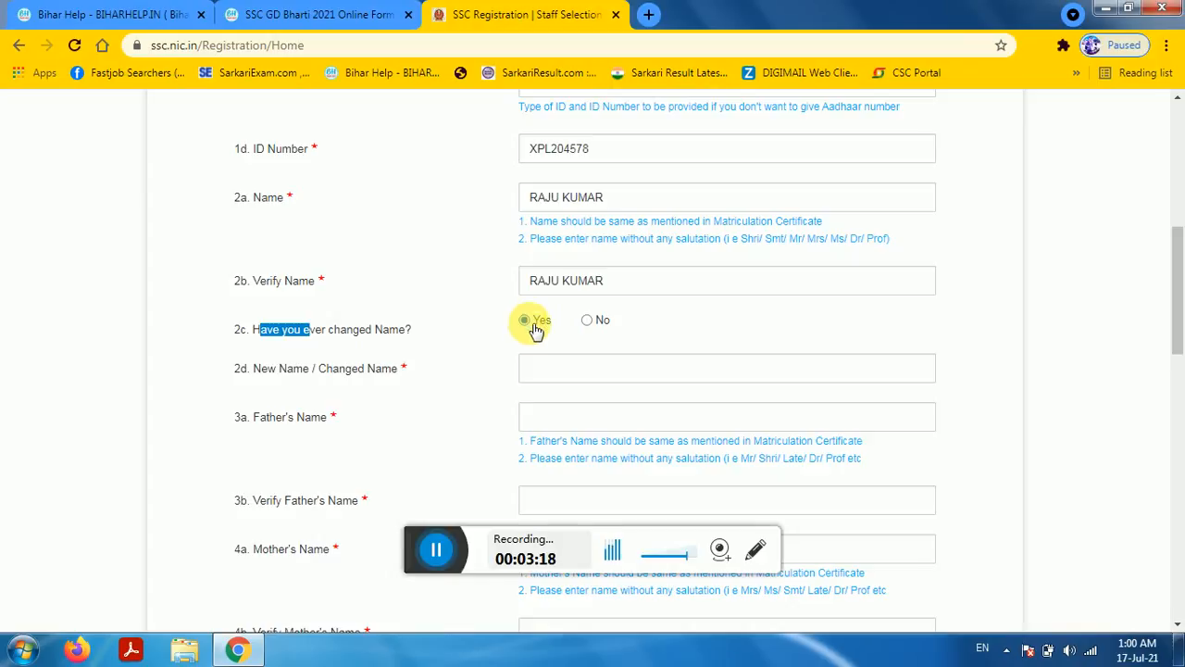
click(591, 321)
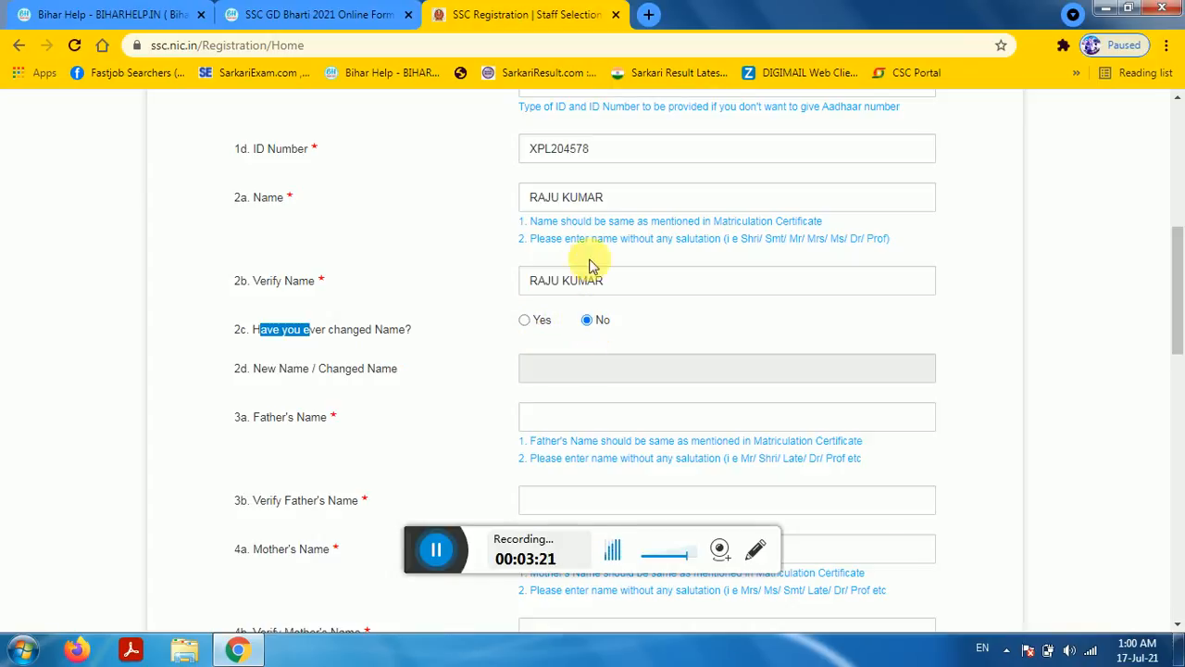
scroll(579, 250, down, 1)
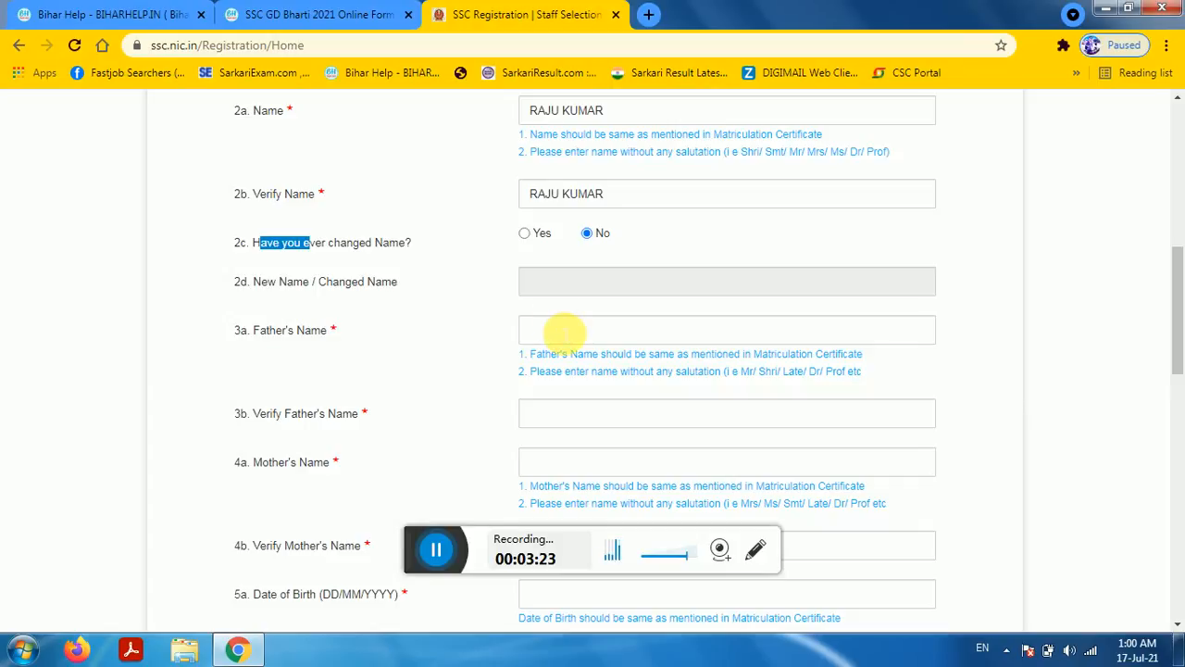
scroll(540, 423, down, 3)
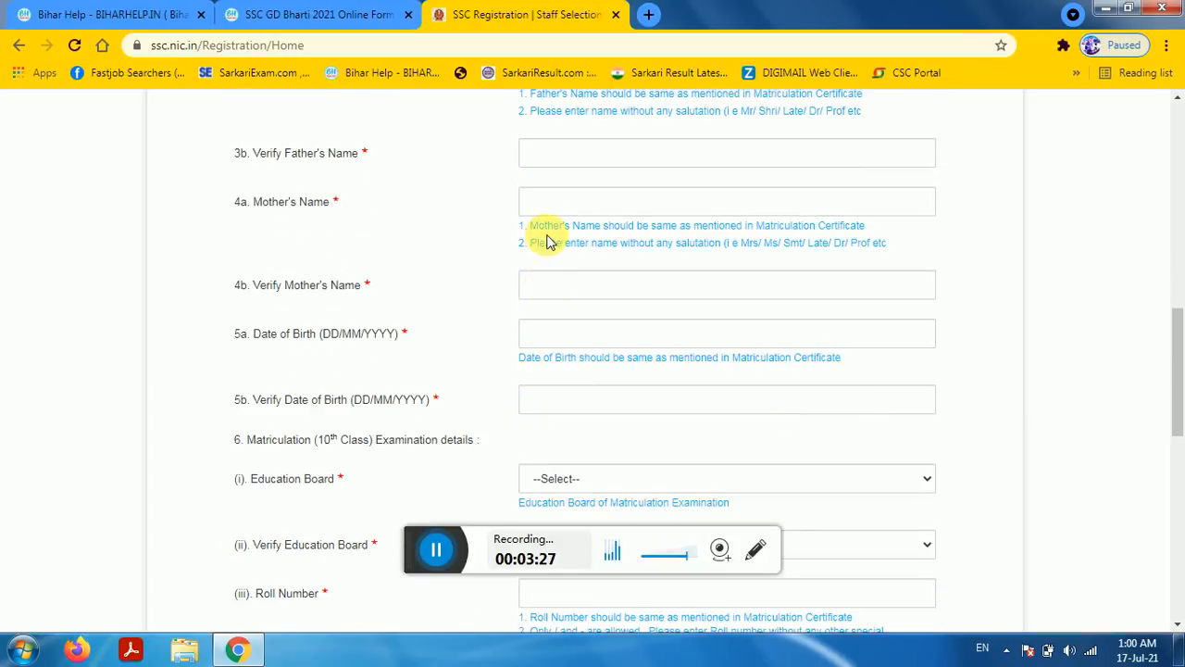
scroll(544, 344, down, 1)
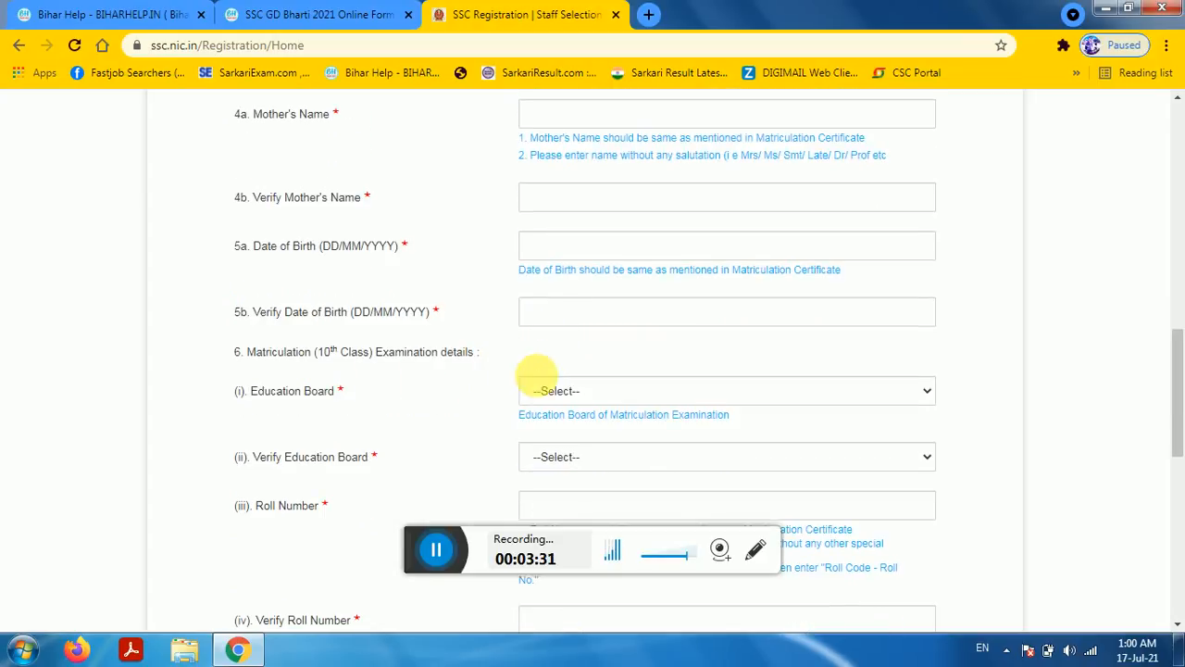
- Choose Bihar School Examination Board for both Education Board and Verify Education Board
scroll(529, 379, down, 1)
click(581, 308)
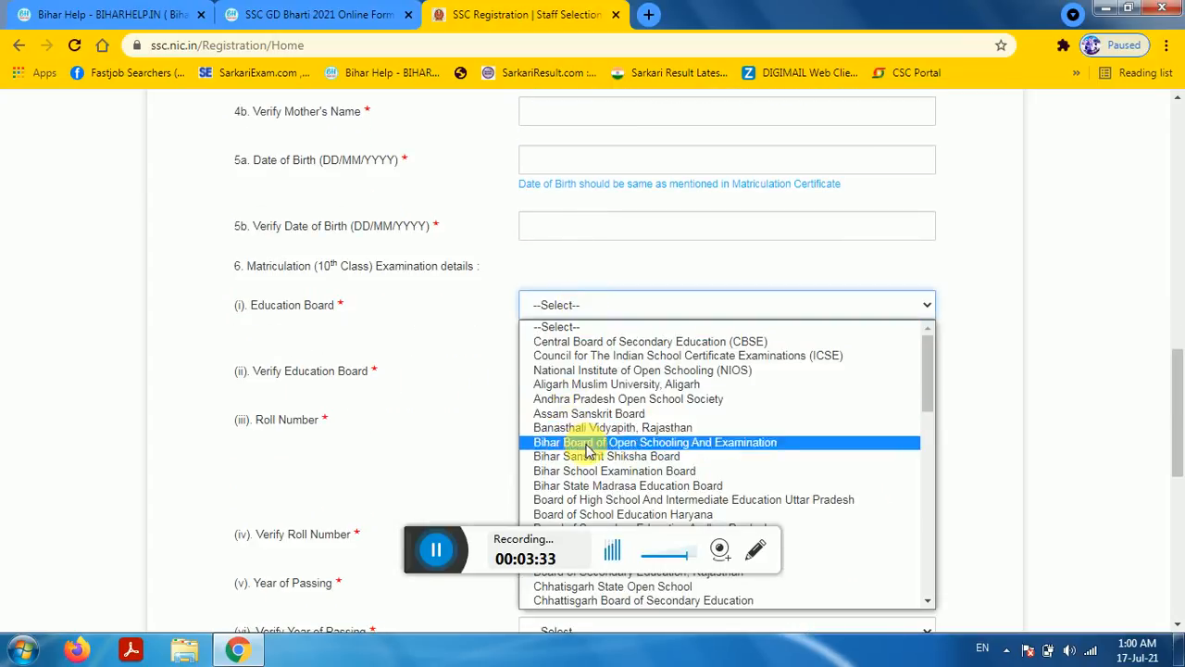
click(614, 470)
click(597, 372)
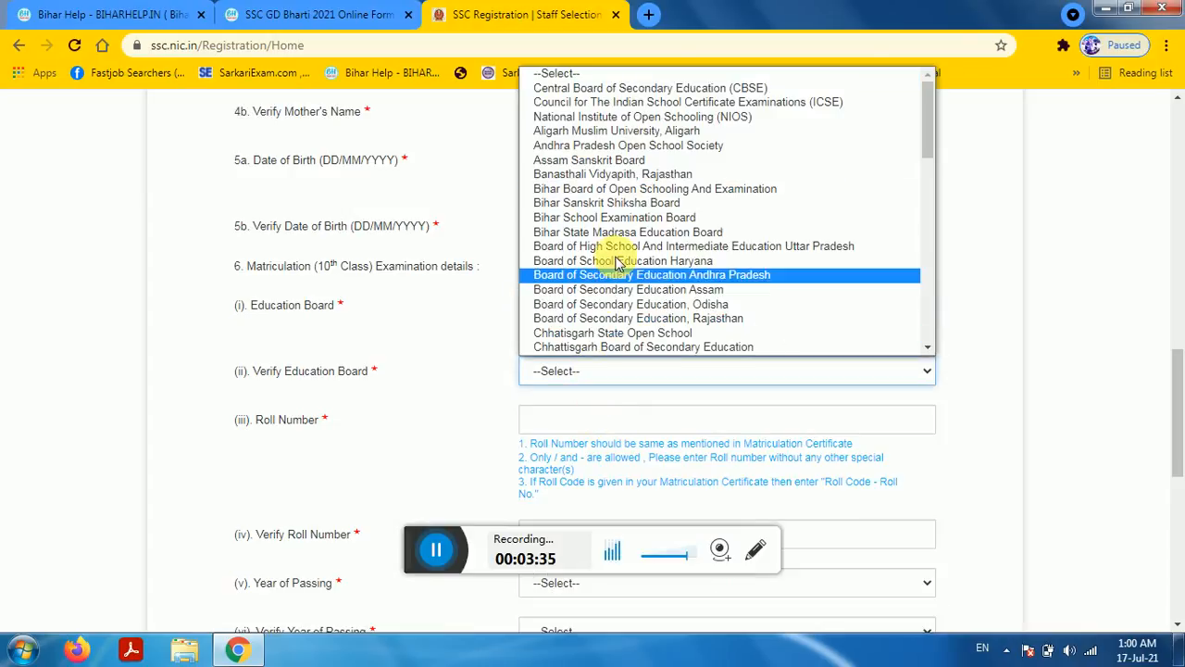
click(665, 229)
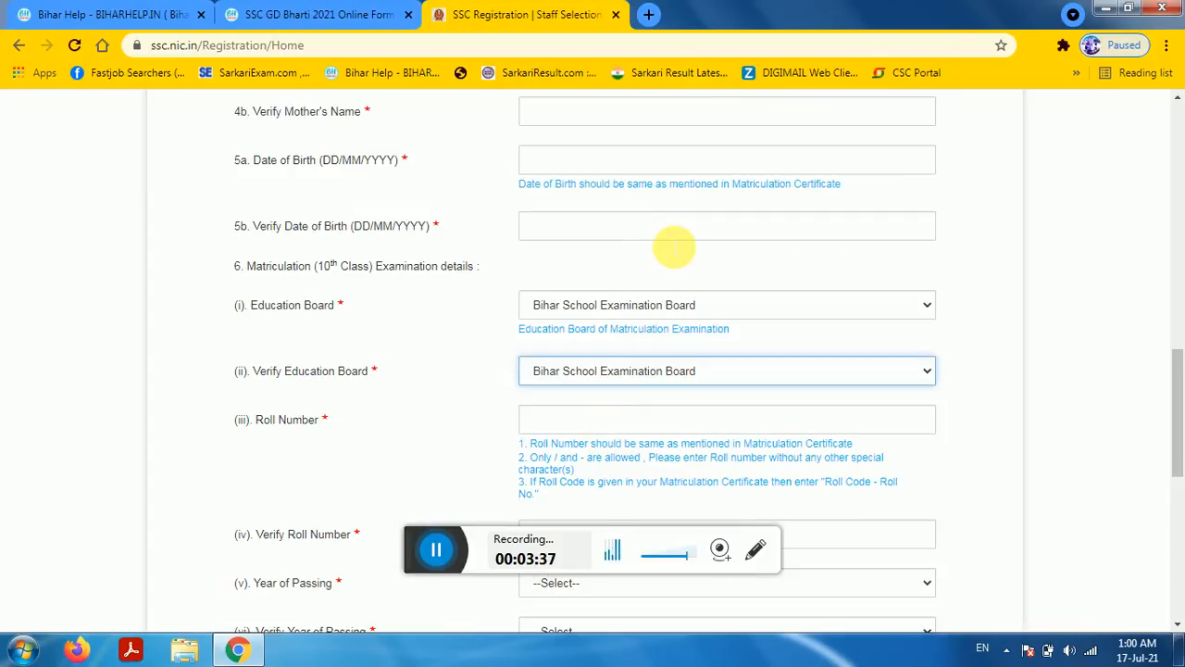
scroll(484, 299, down, 1)
scroll(555, 342, down, 1)
scroll(558, 342, down, 1)
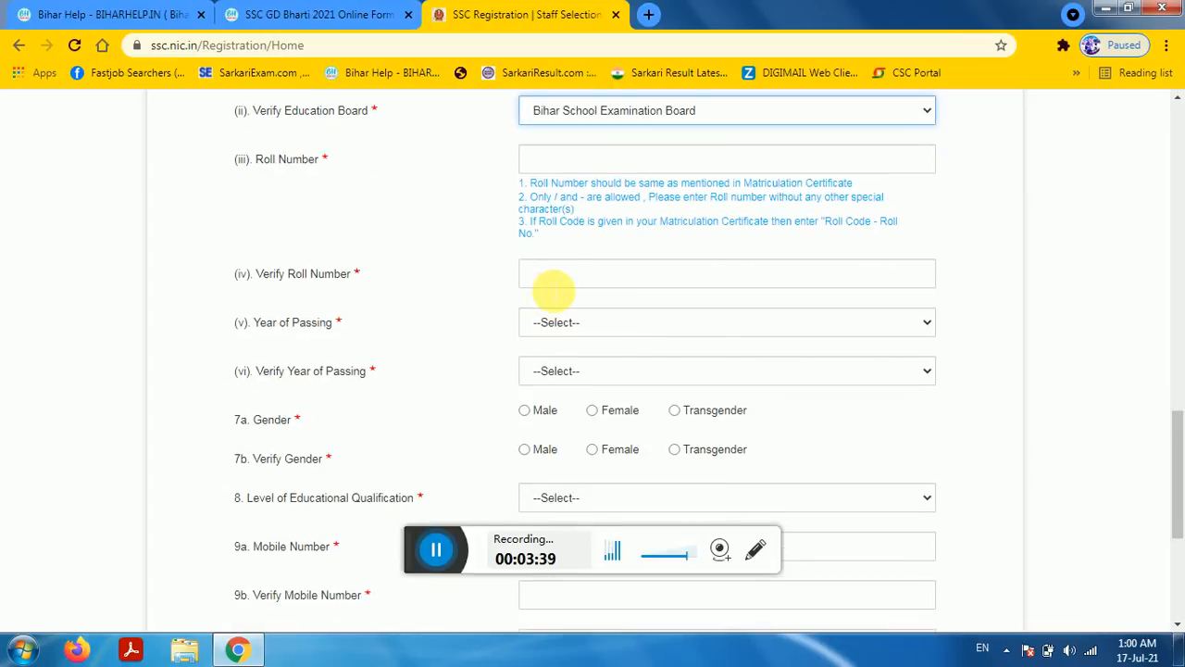
scroll(556, 323, down, 1)
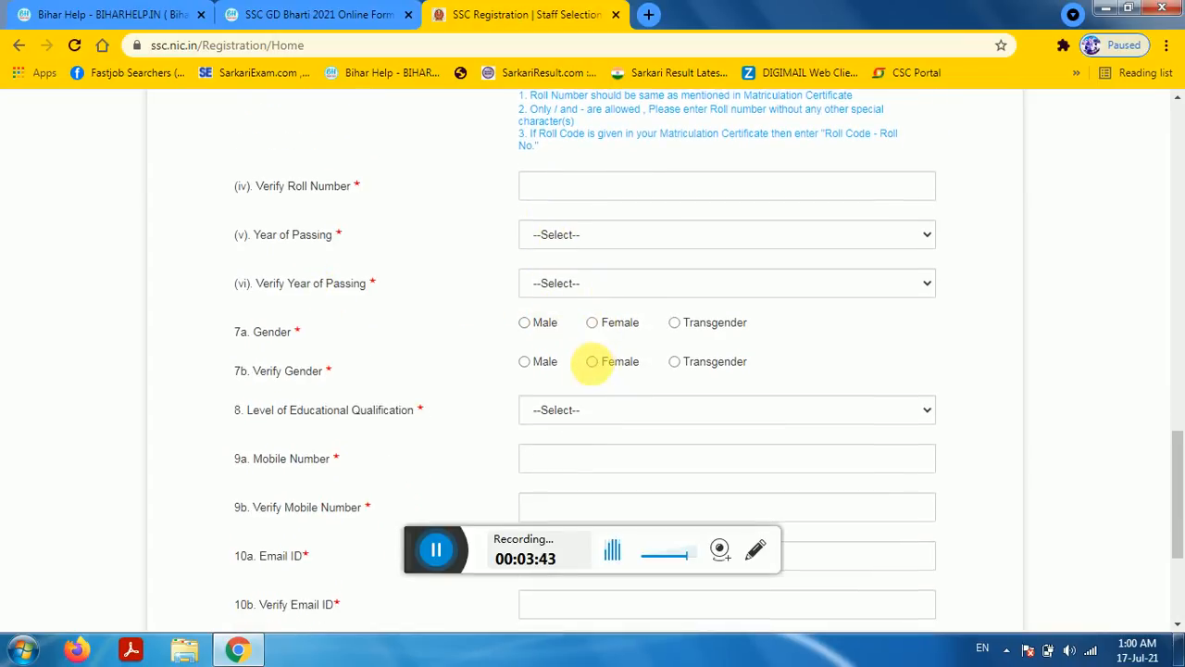
scroll(592, 362, down, 1)
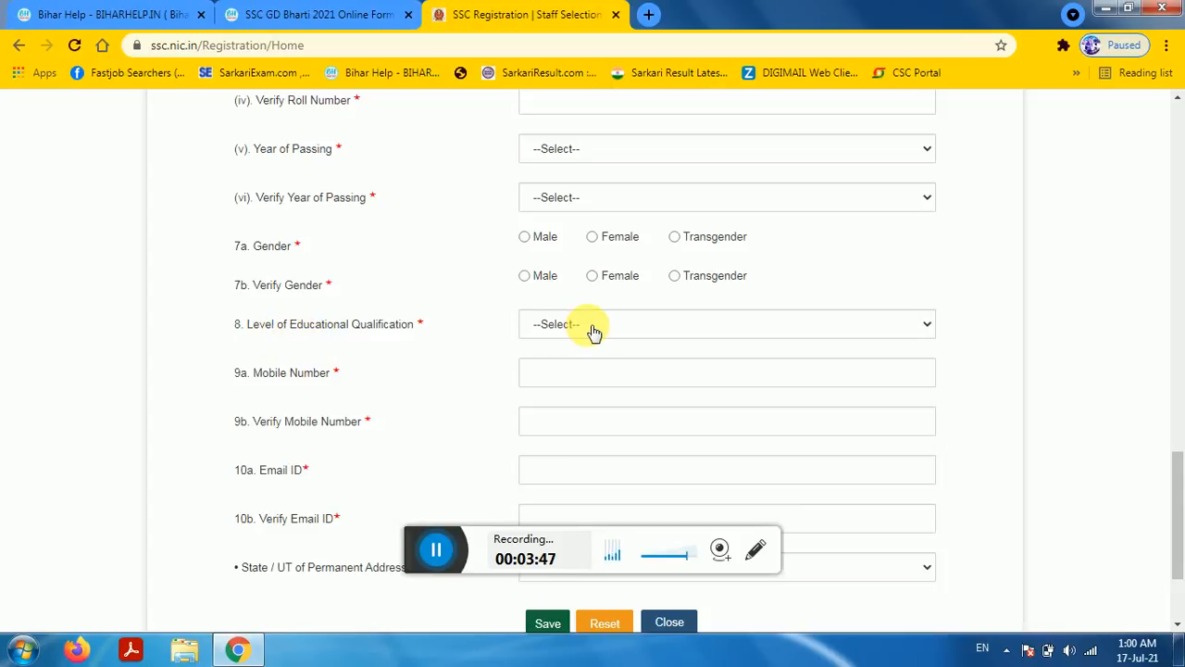
scroll(482, 445, up, 2)
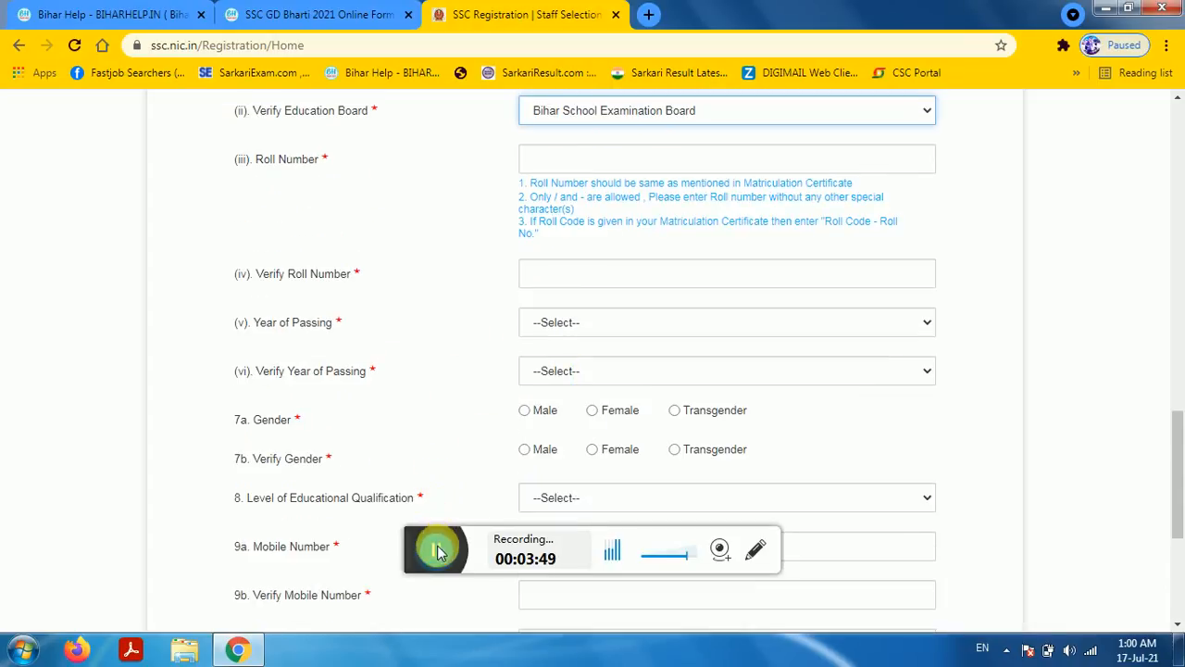
scroll(495, 519, down, 2)
drag(1174, 471, 1175, 325)
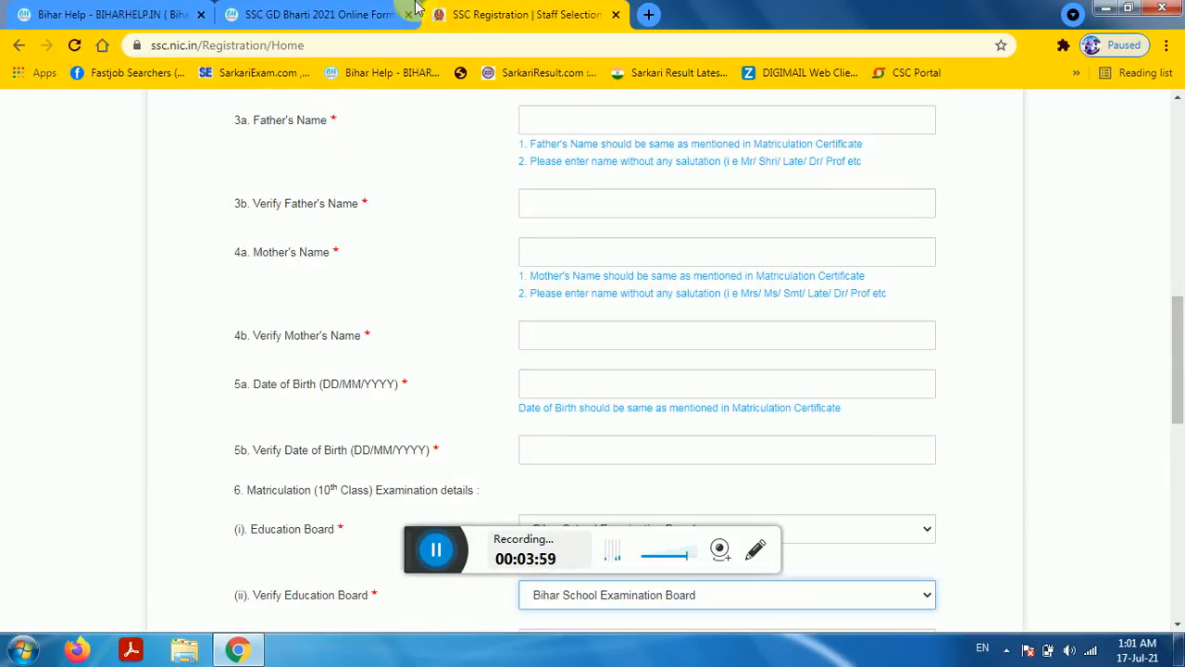
scroll(618, 199, up, 9)
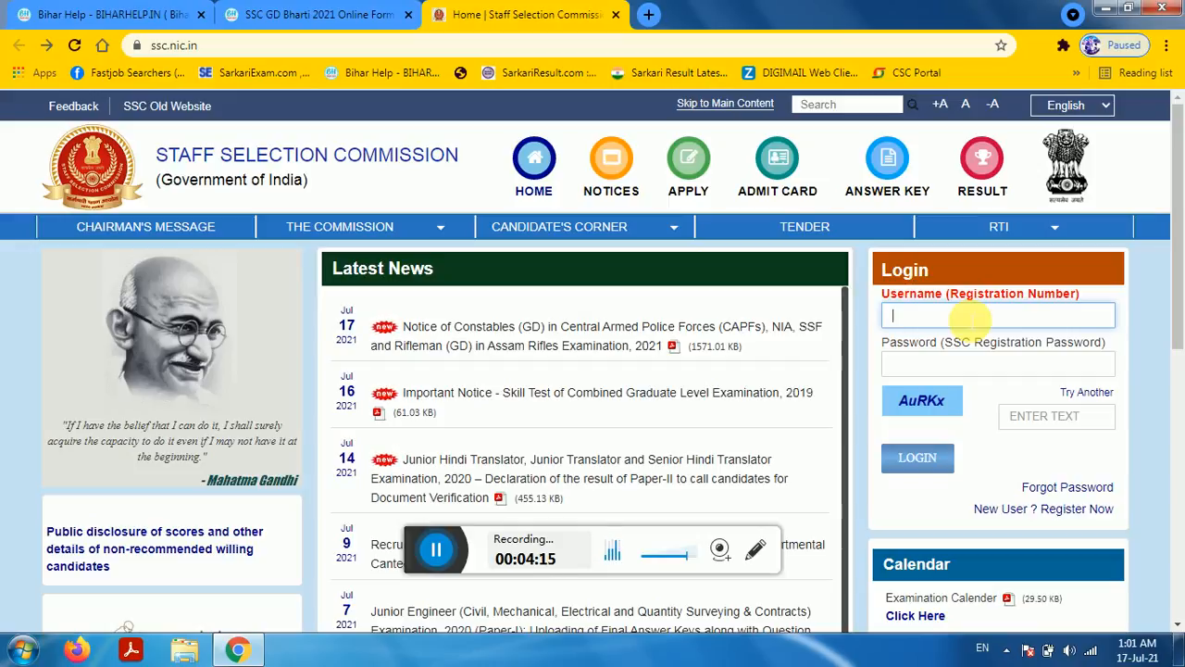
- Minimize Chrome so the Windows desktop is visible
click(1105, 8)
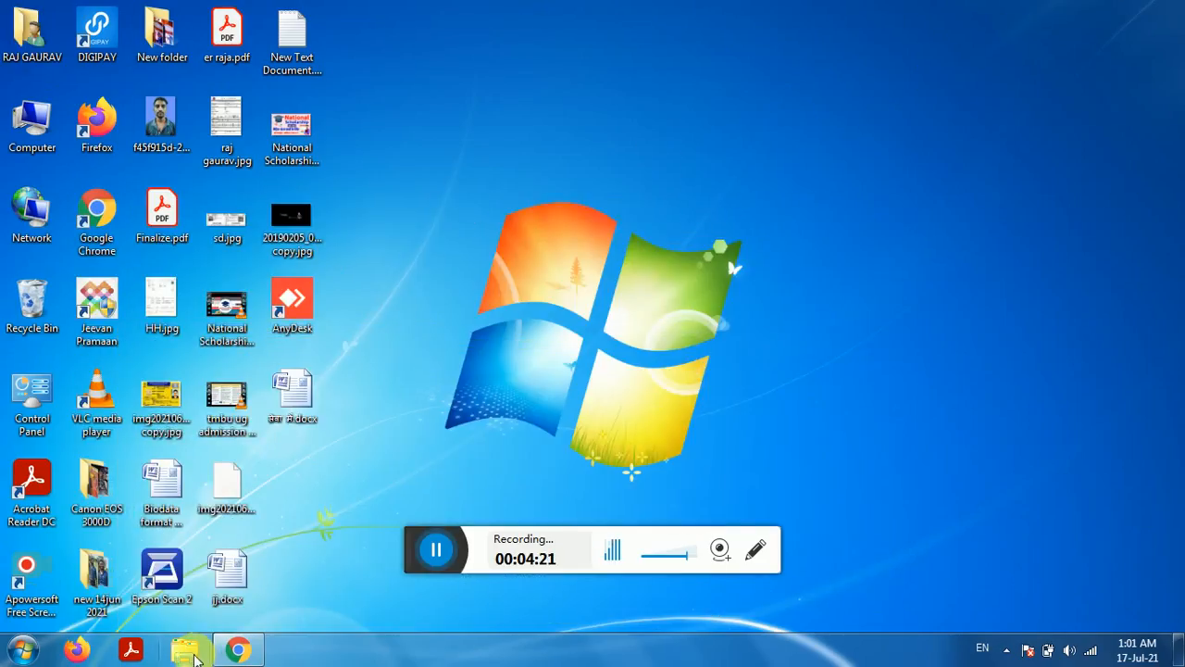
- Go to STUDENTS ZONE (E:) > Student Zone and open the candidate's folder via search
double_click(8, 120)
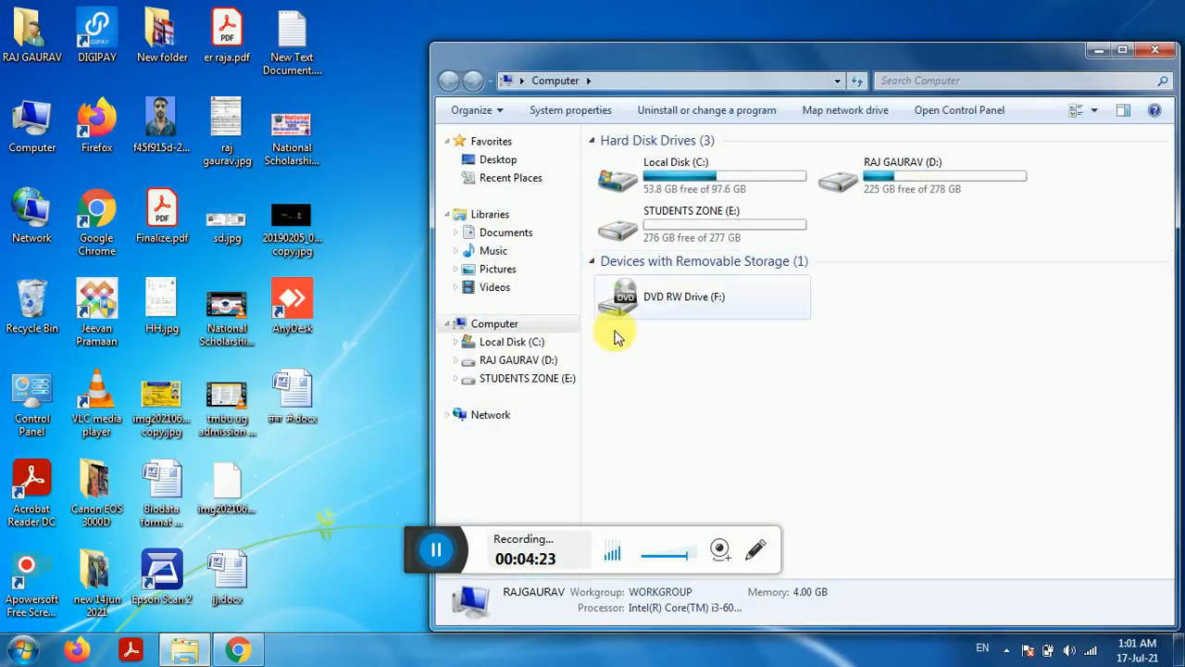
click(527, 378)
click(646, 176)
double_click(646, 176)
click(979, 81)
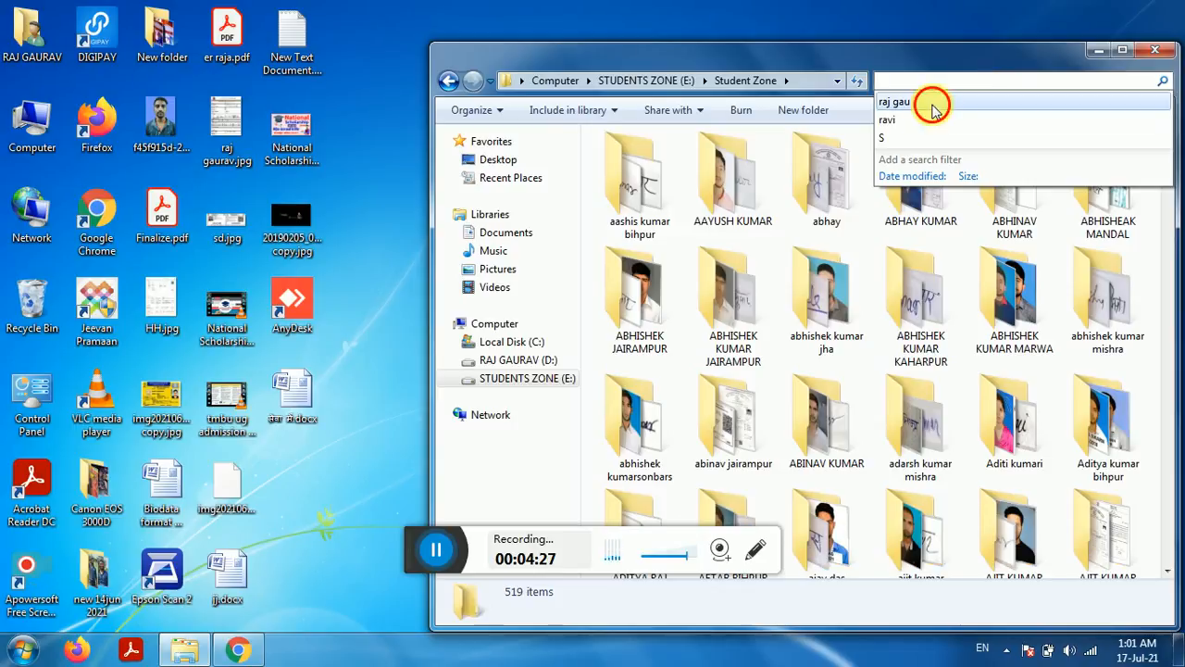
click(935, 102)
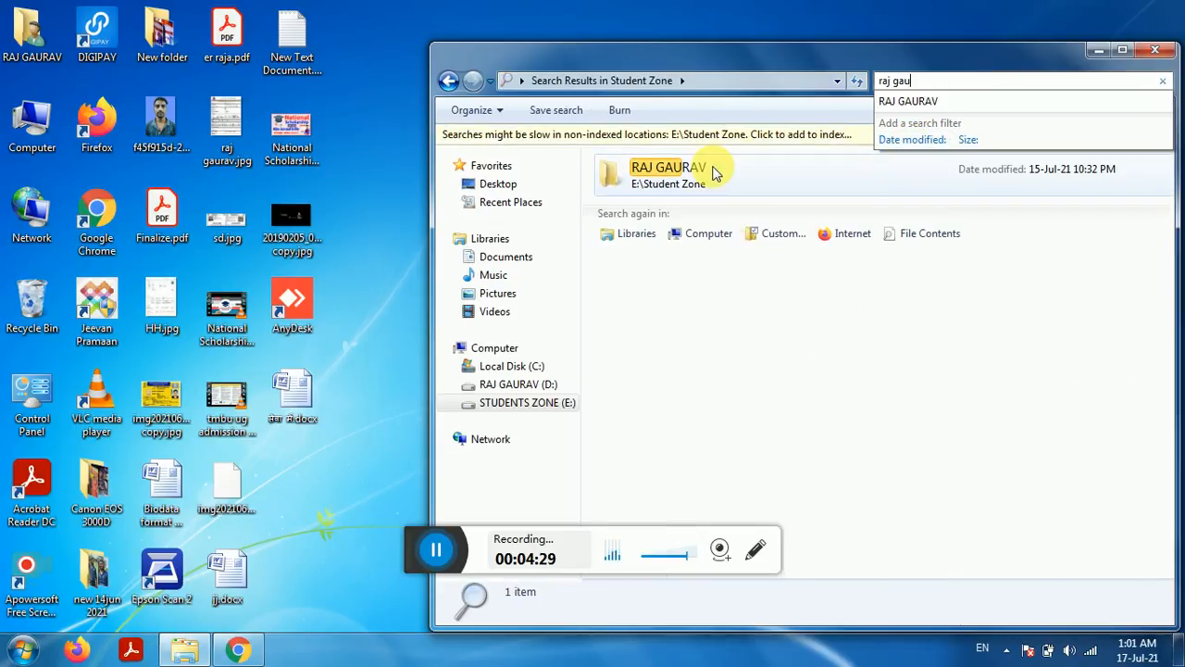
double_click(713, 170)
- Open GUGU - Copy.jpg for editing in Paint
scroll(892, 328, down, 2)
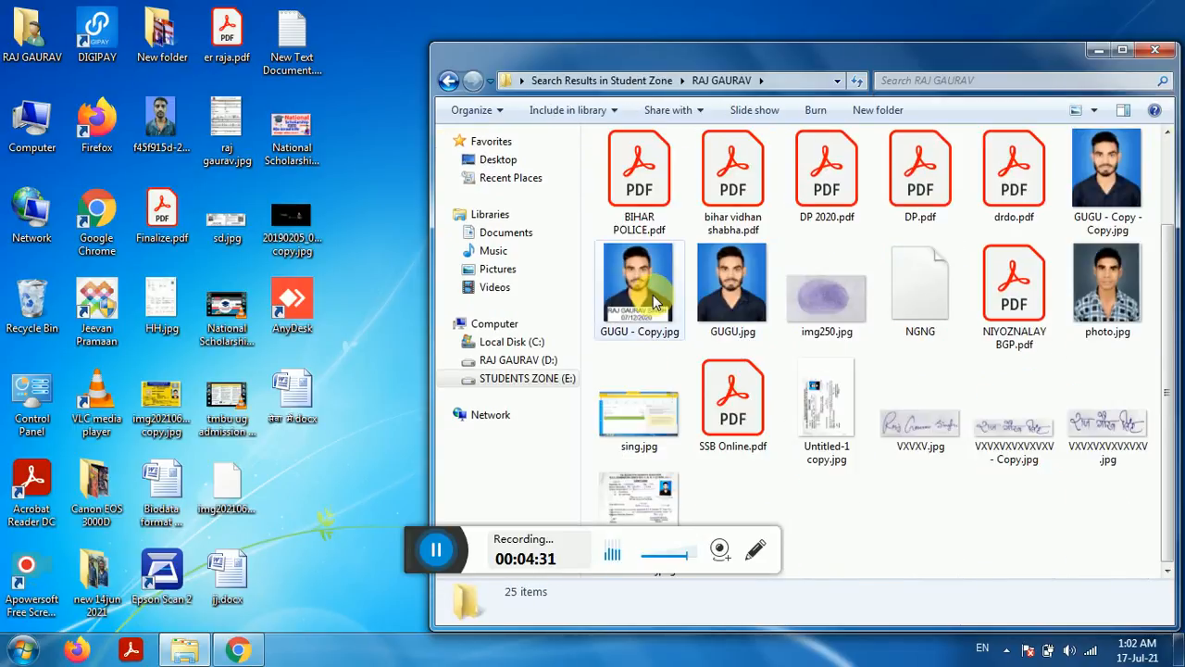
click(639, 283)
right_click(644, 278)
click(677, 241)
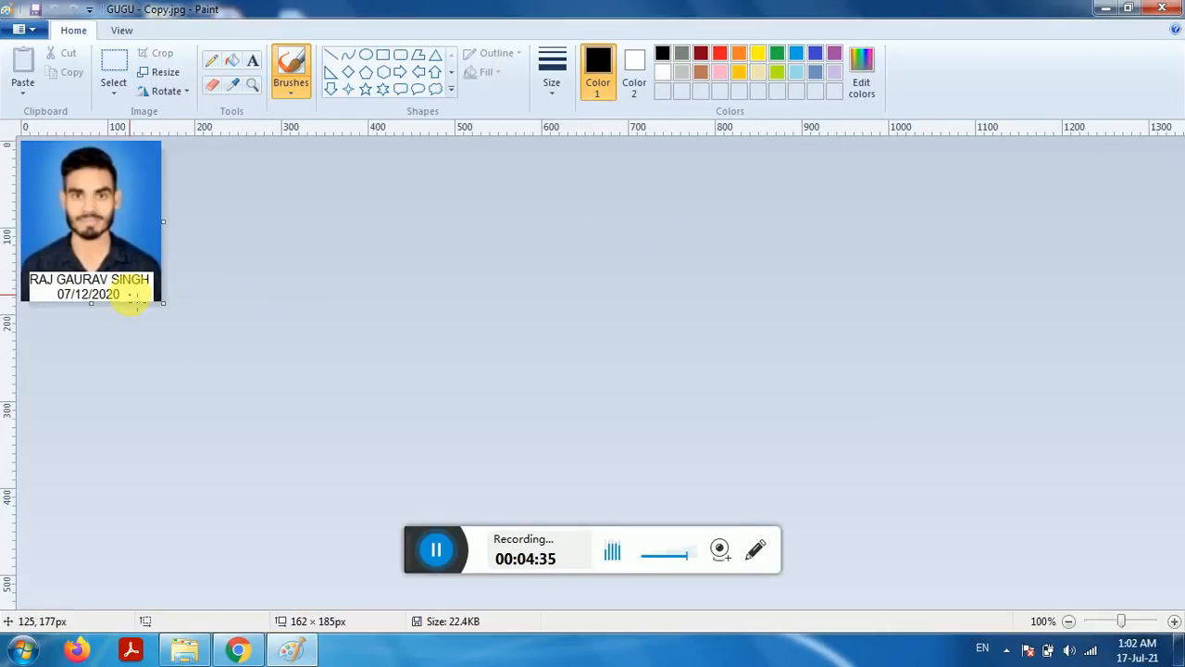
- Zoom to 300% and erase the old date 07/12/2020 from the photo's strip
click(1174, 620)
click(1174, 620)
scroll(1176, 477, down, 1)
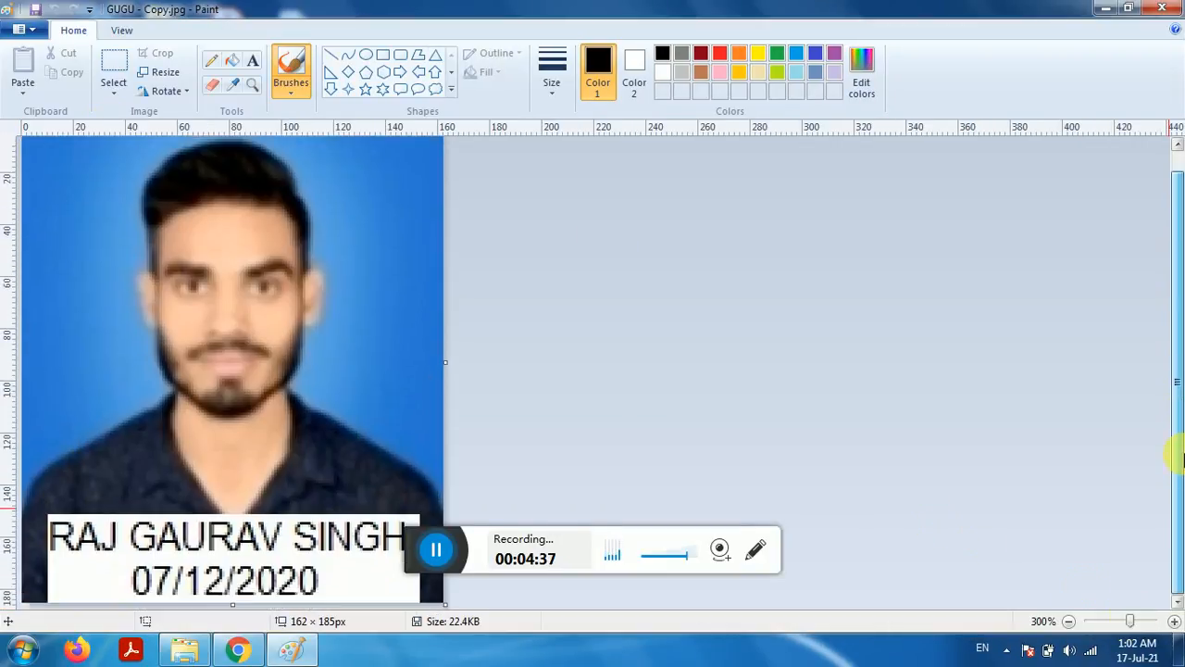
click(115, 74)
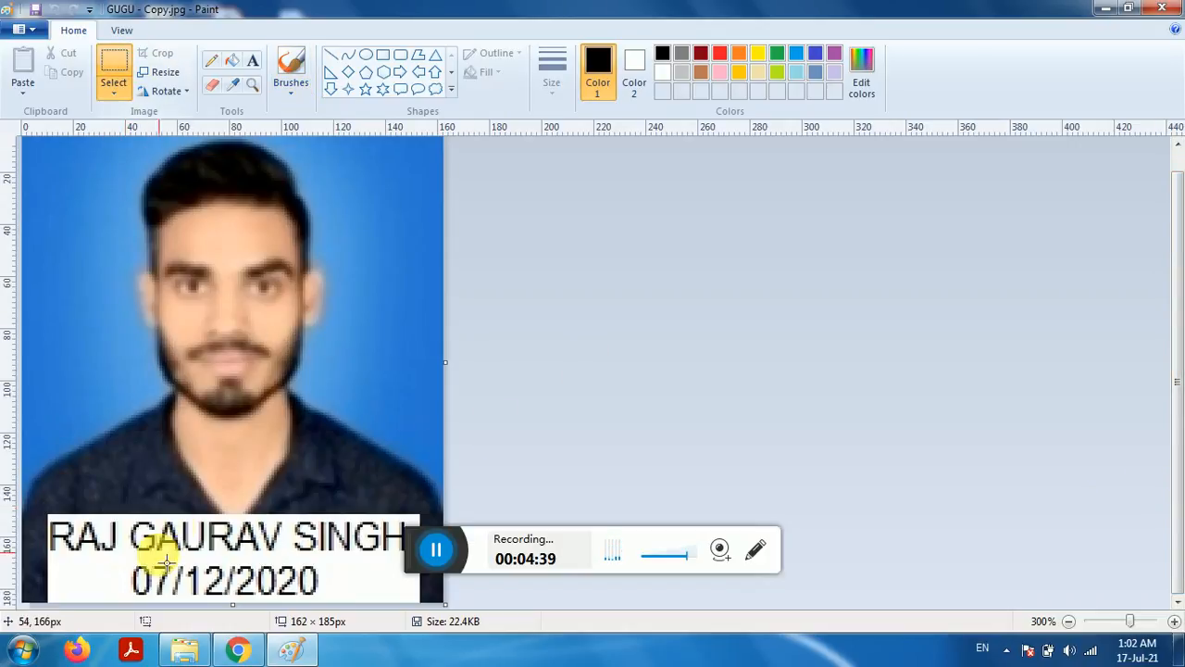
mouse_move(118, 562)
mouse_down()
mouse_move(163, 587)
mouse_move(380, 625)
mouse_move(344, 614)
mouse_up()
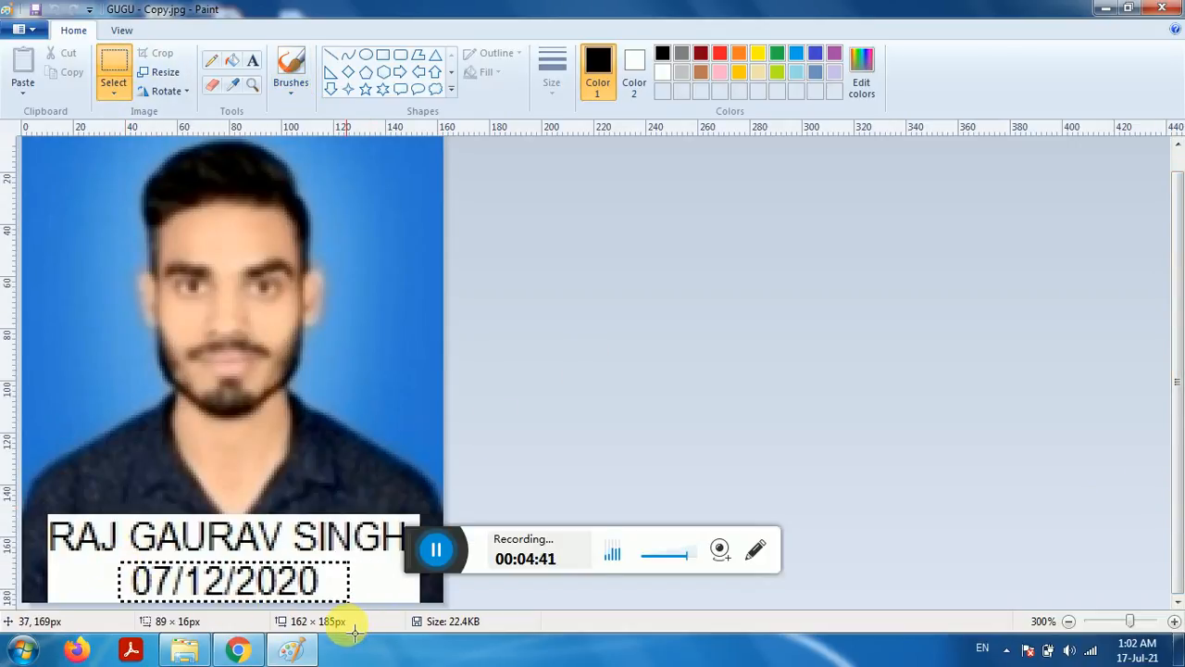
click(635, 65)
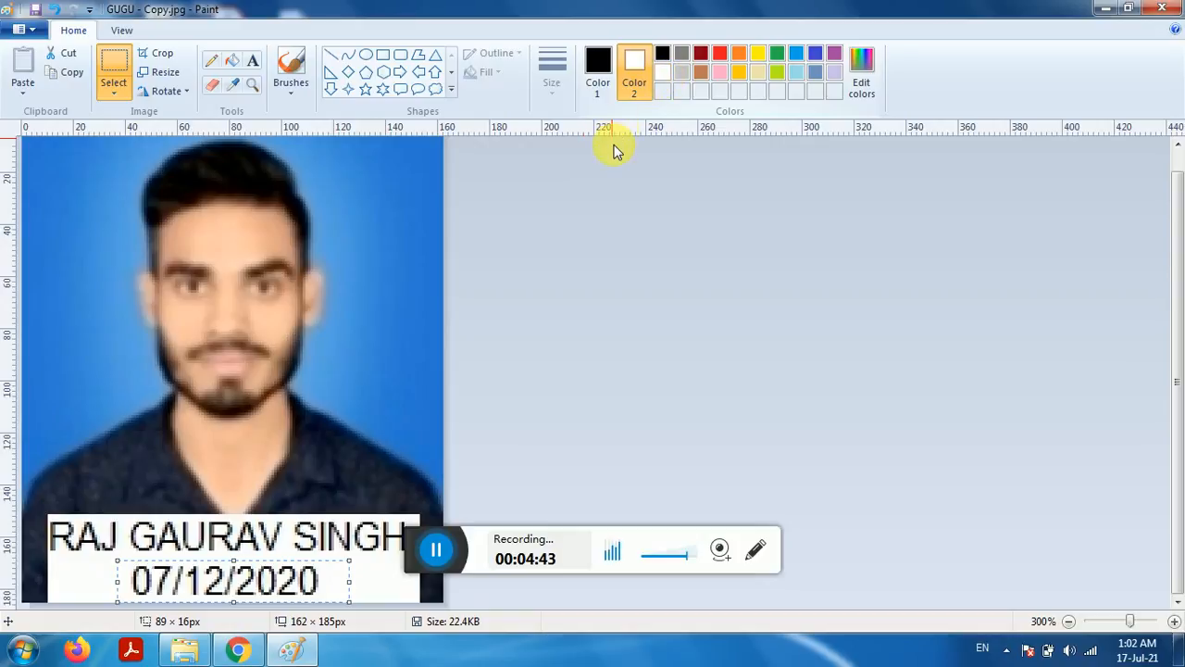
key(Delete)
- Add 15/07/2021 in size 12 text under the name, save the photo and close Paint
click(254, 62)
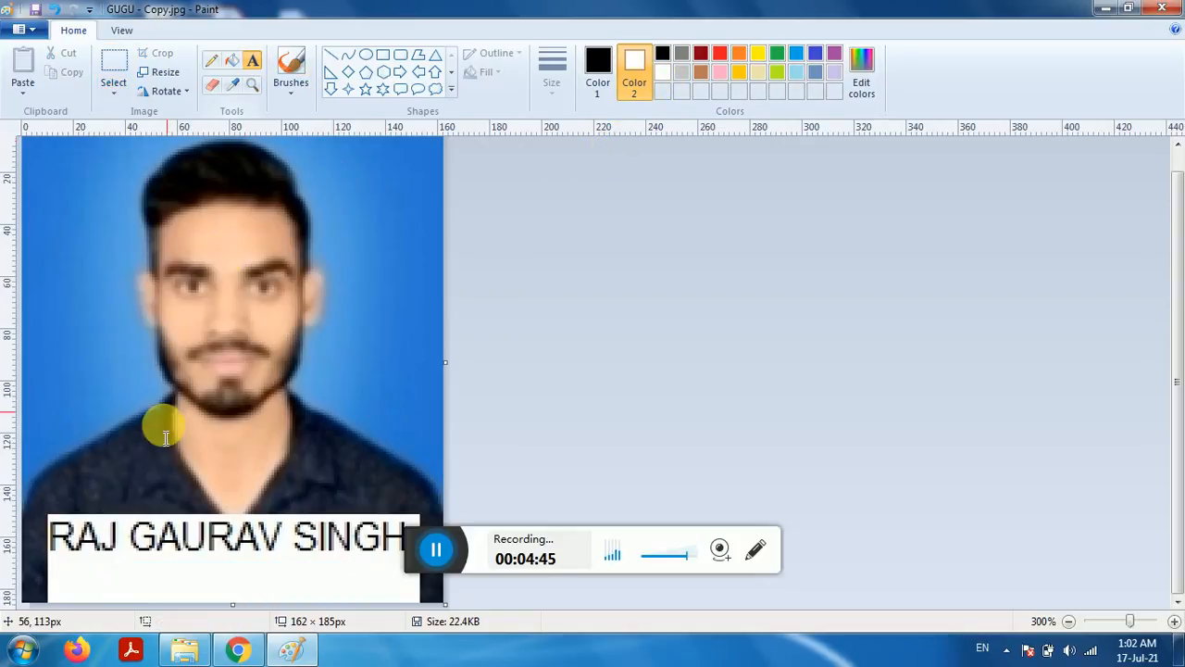
click(139, 585)
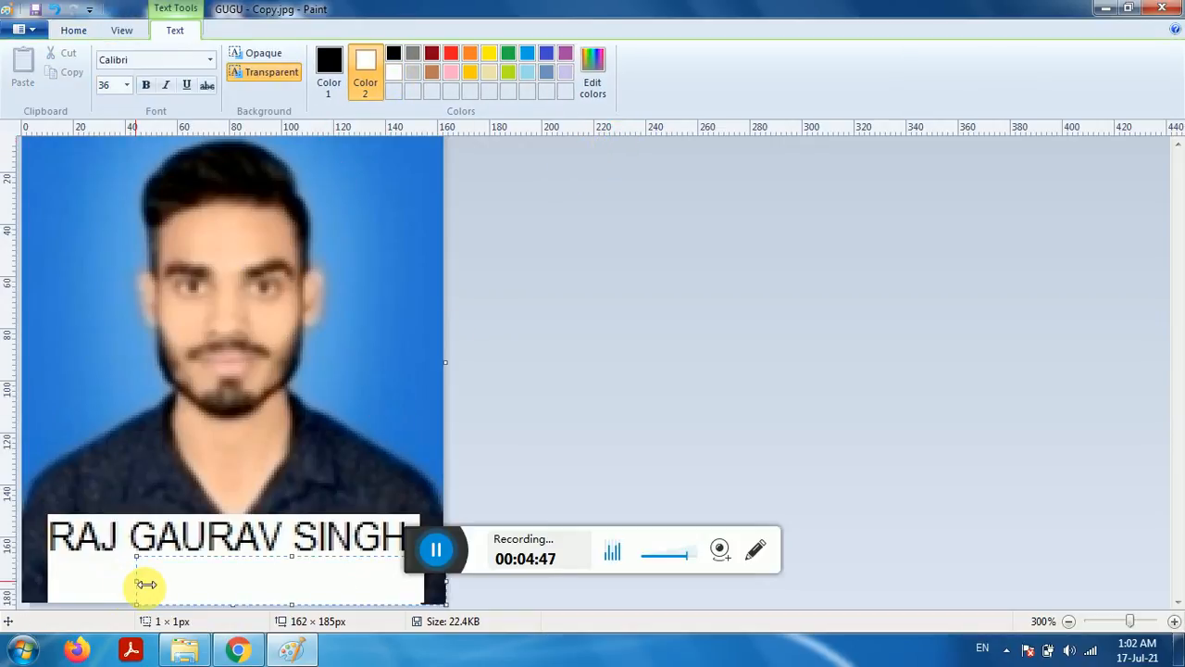
text(15)
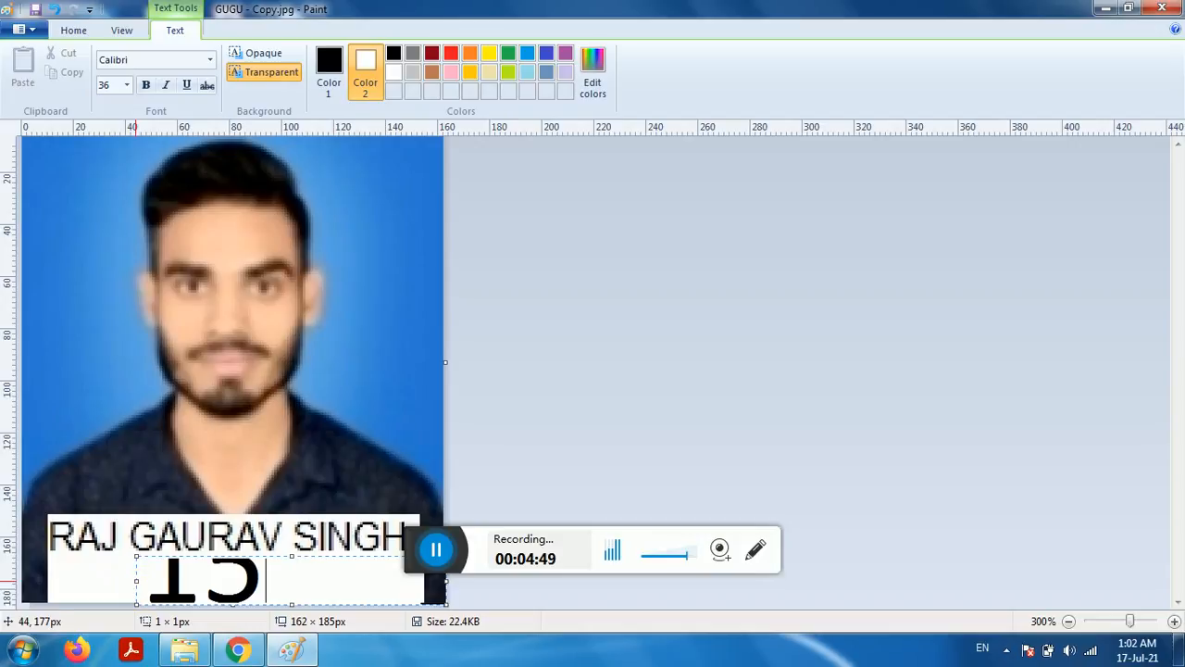
text(/07/2021)
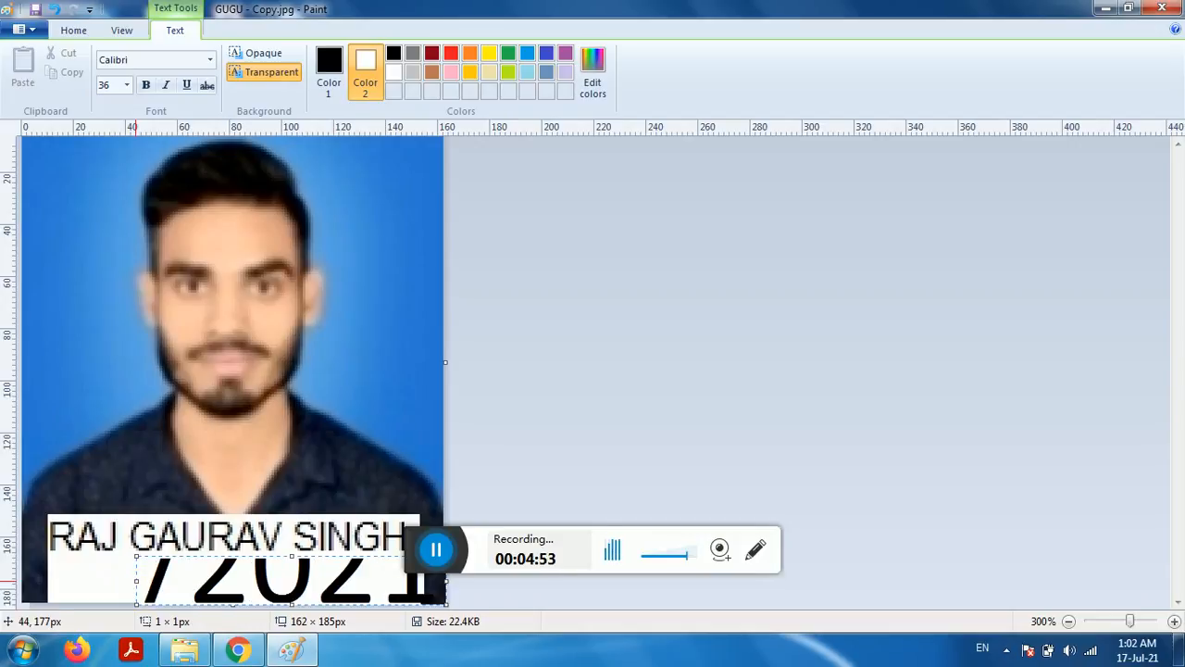
key(ctrl+a)
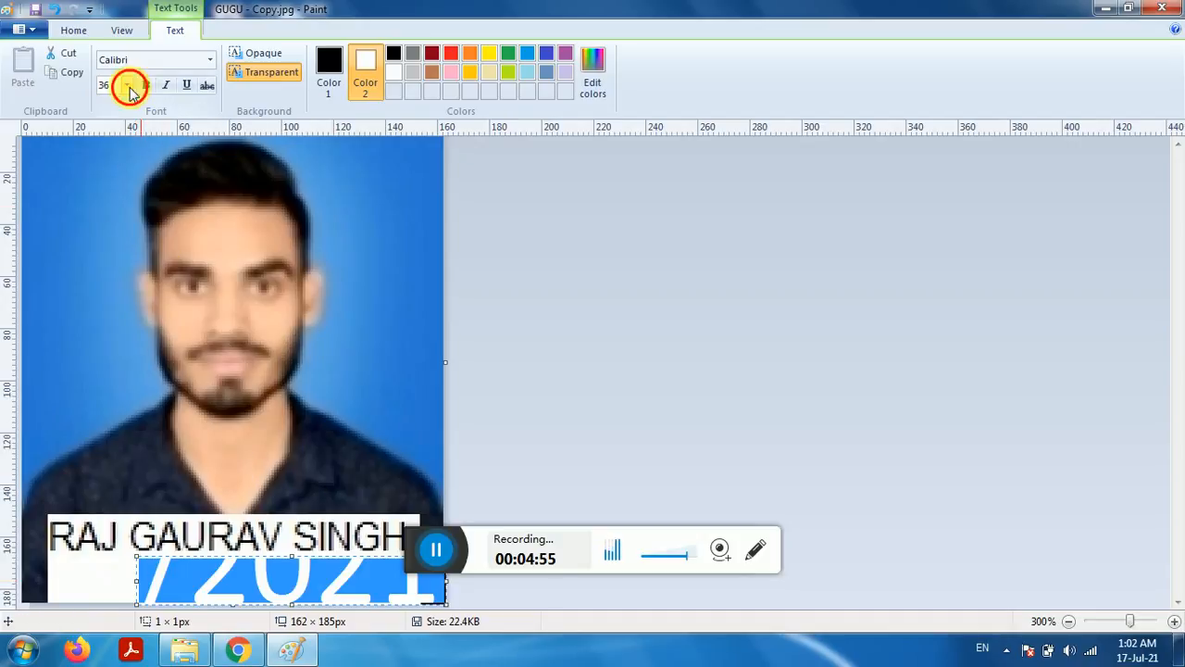
click(126, 84)
click(106, 163)
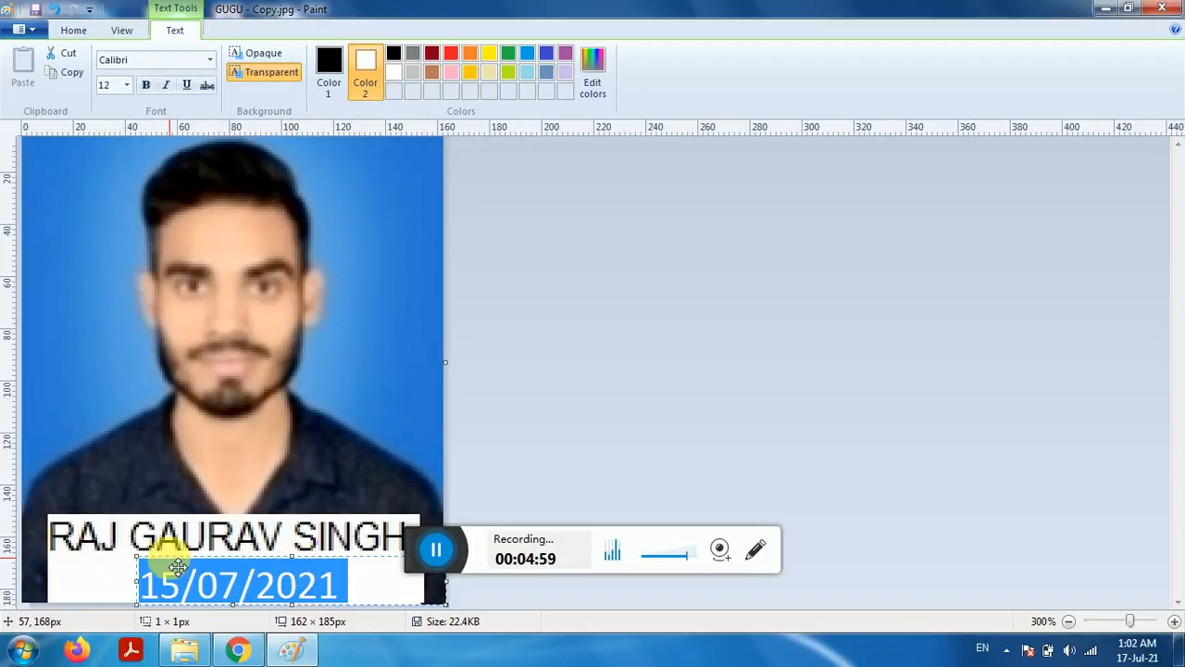
drag(169, 565, 164, 562)
click(251, 476)
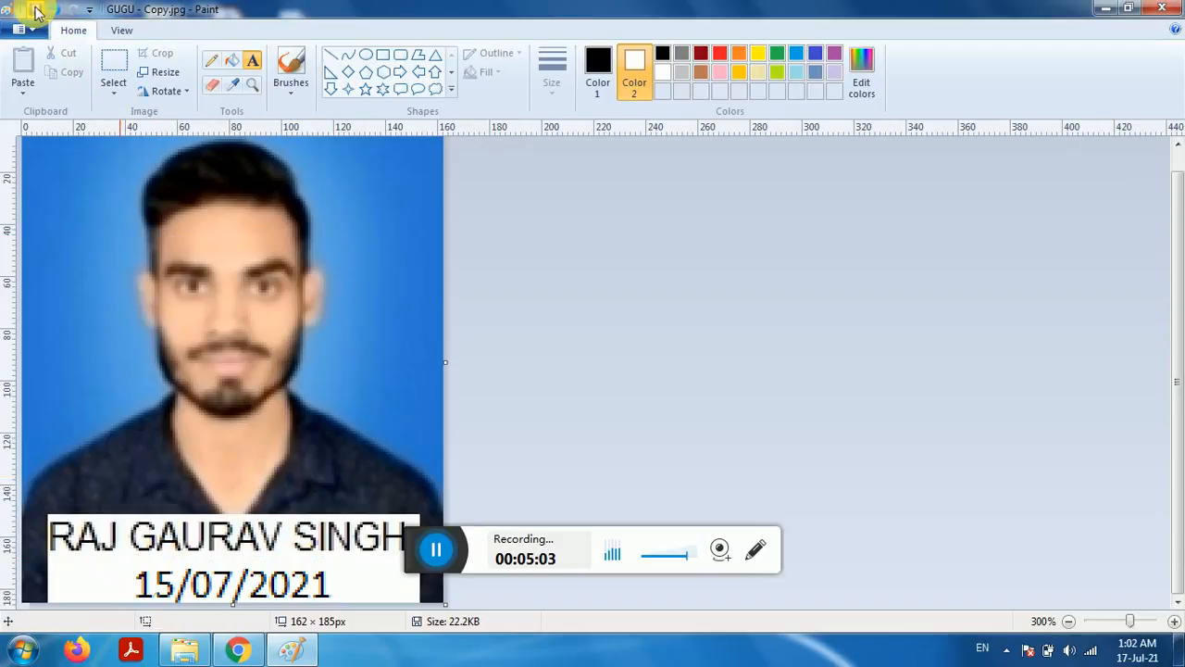
click(35, 11)
click(1162, 9)
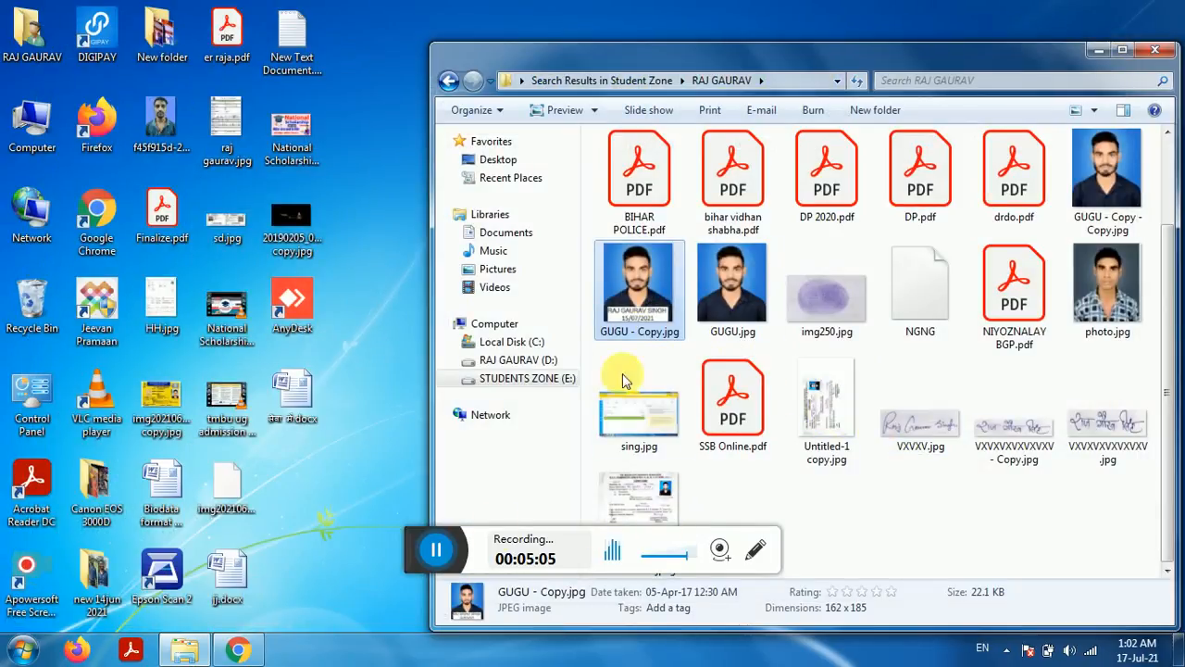
- Bring back the SSC login page and move to the Password field
click(238, 650)
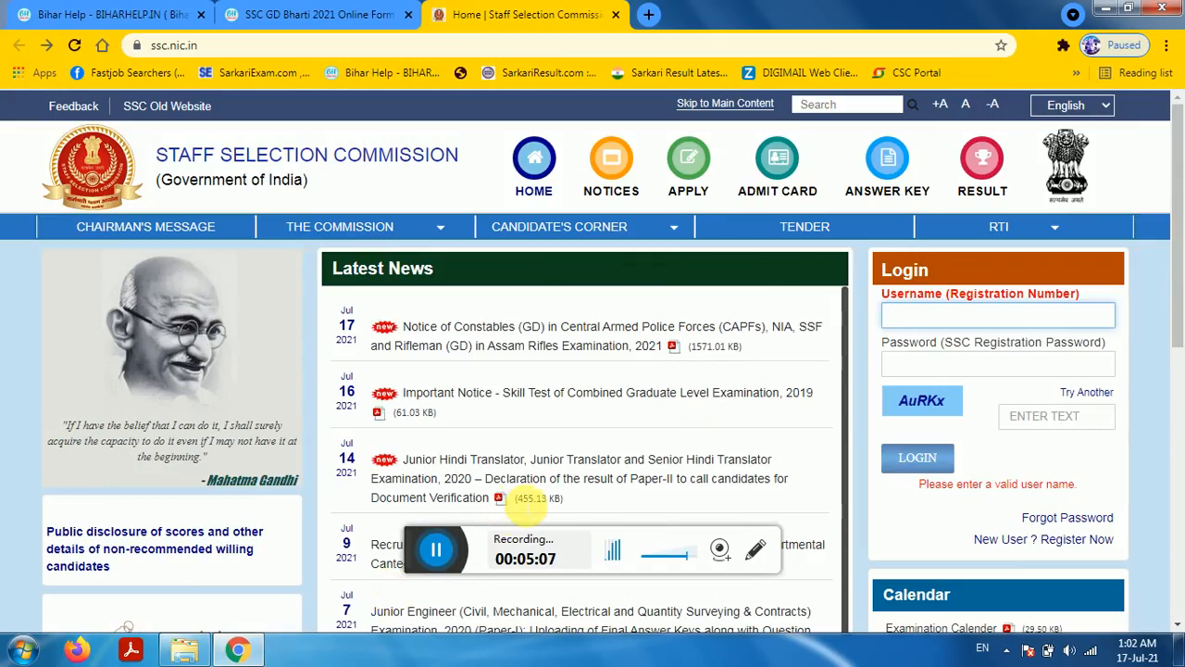
scroll(720, 463, down, 1)
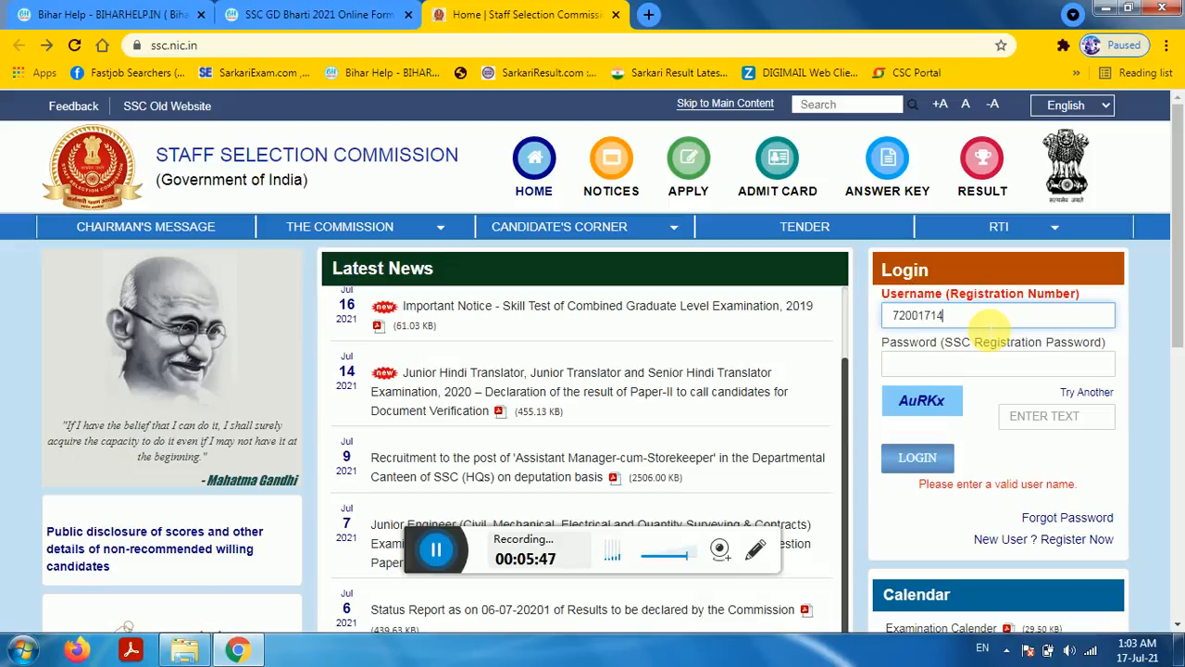
click(989, 364)
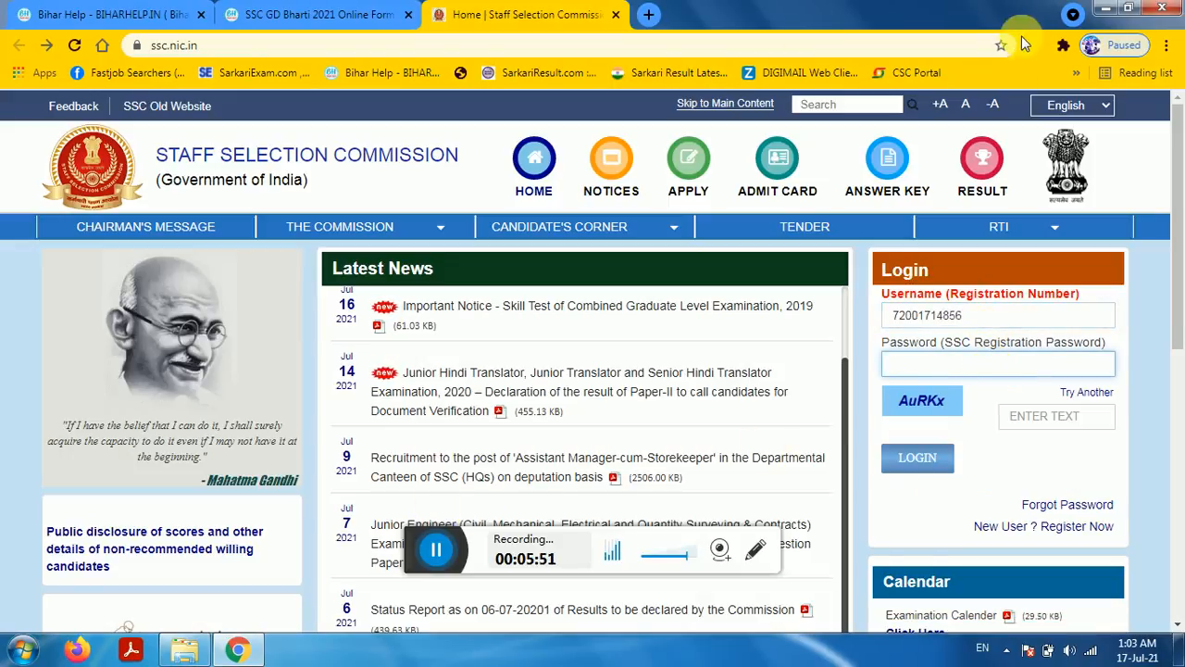
- Minimize Chrome and select the marksheet image on the desktop
click(1101, 9)
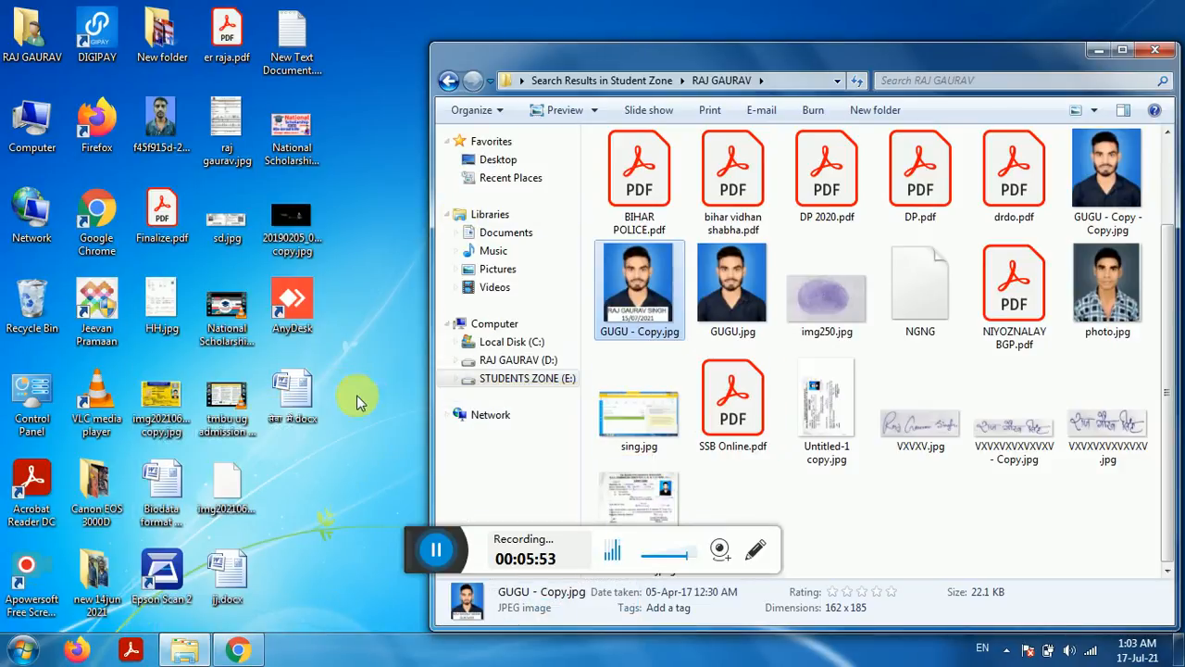
right_click(303, 394)
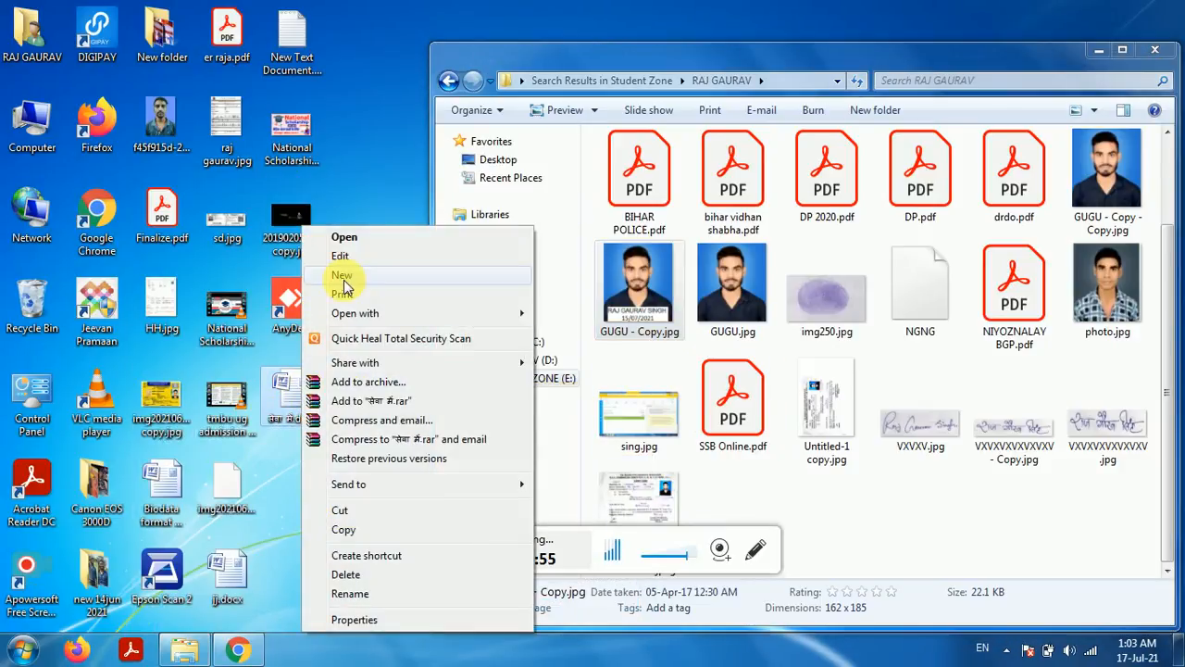
click(233, 120)
- Open the marksheet image in Paint and clear it to blank white
right_click(233, 121)
click(278, 161)
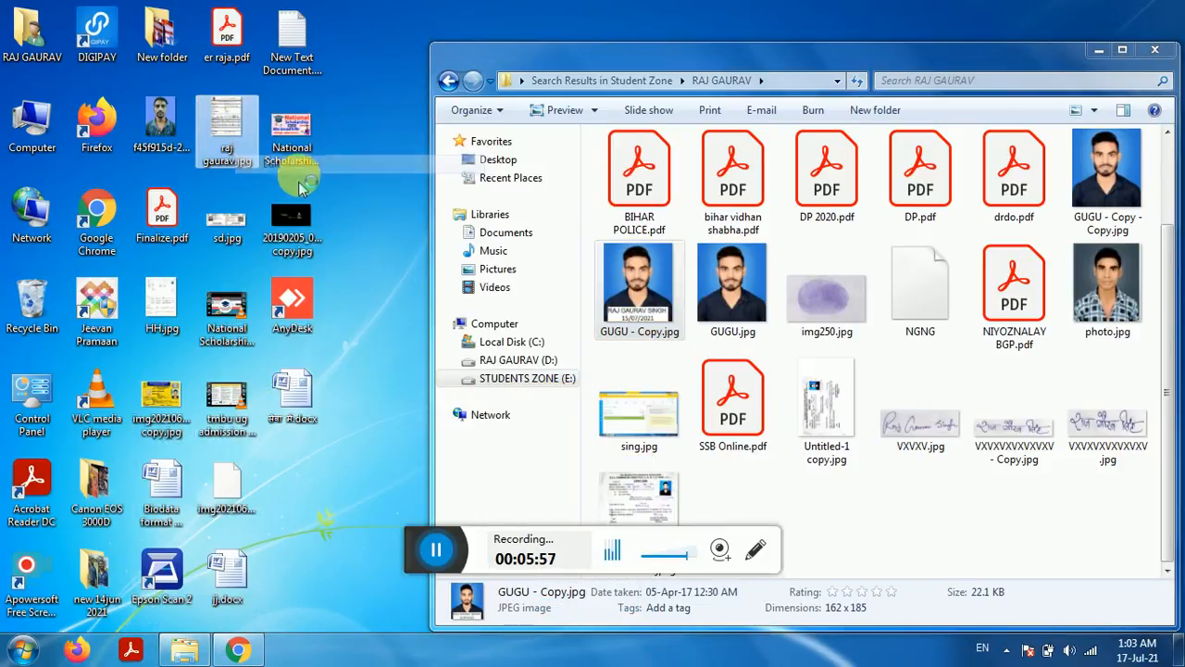
key(ctrl+a)
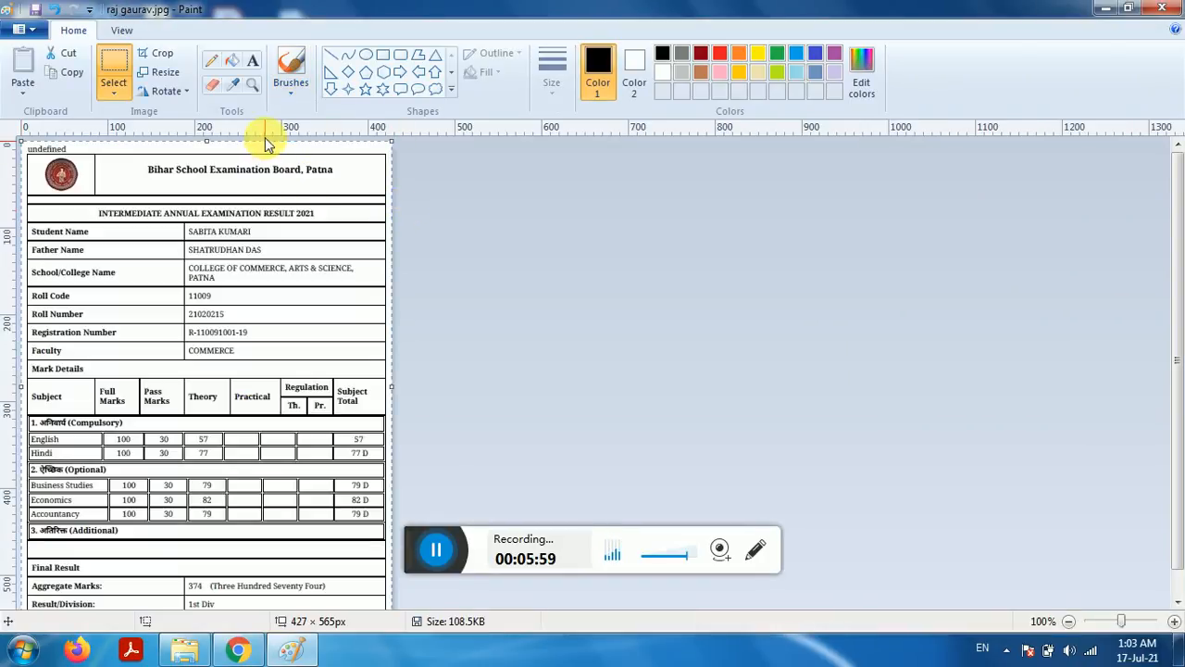
key(Delete)
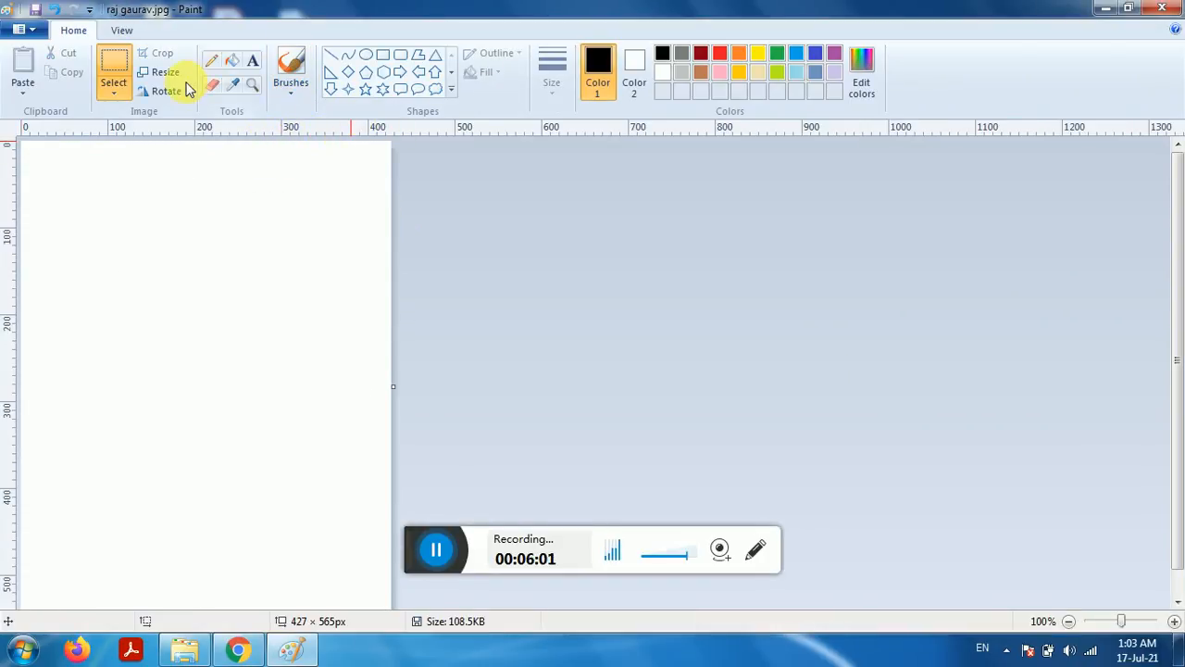
- Type the account password in size 72 text over two lines, then close Paint without saving
click(251, 63)
click(242, 177)
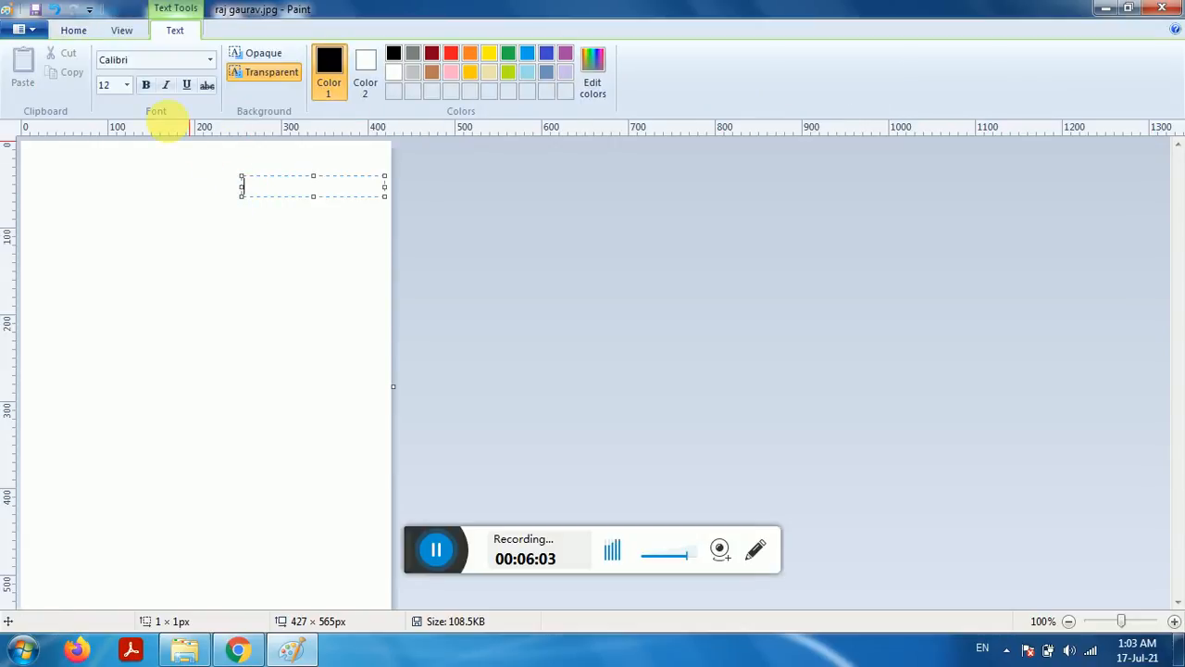
click(126, 84)
click(110, 325)
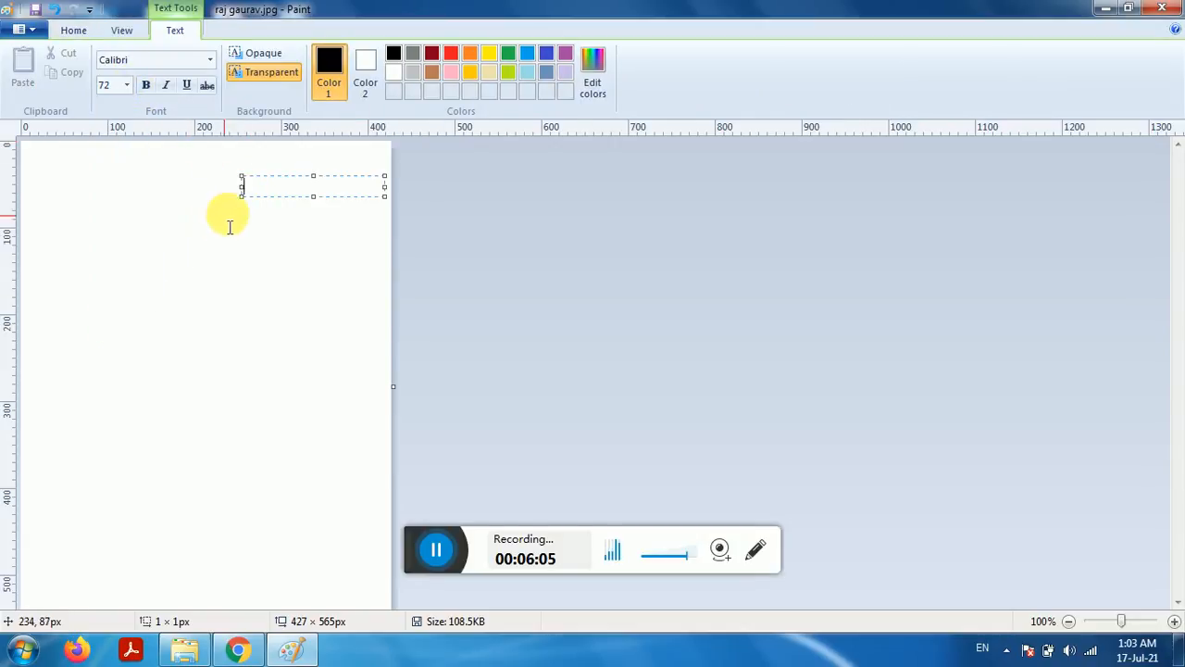
drag(248, 202, 120, 329)
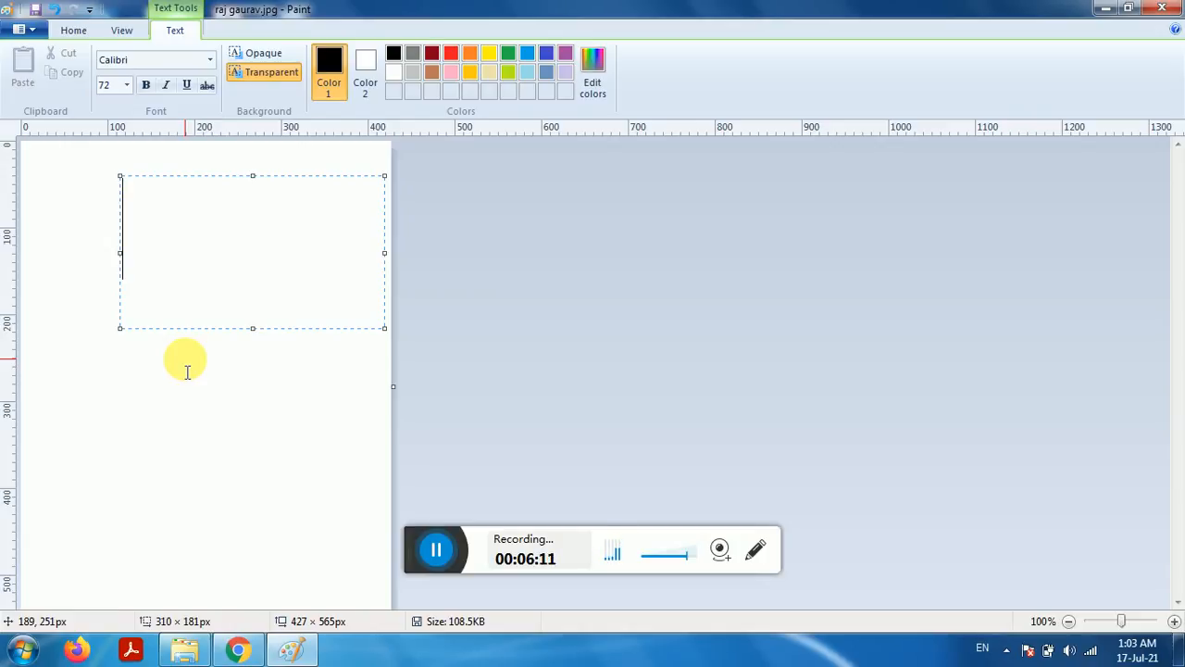
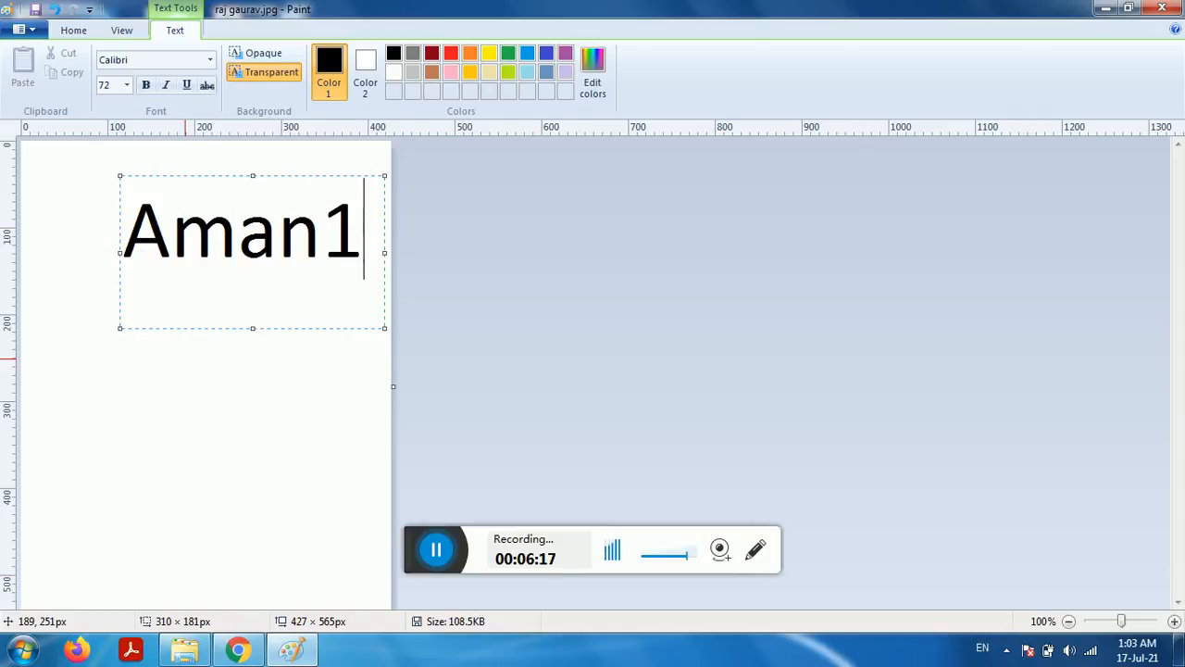
key(Return)
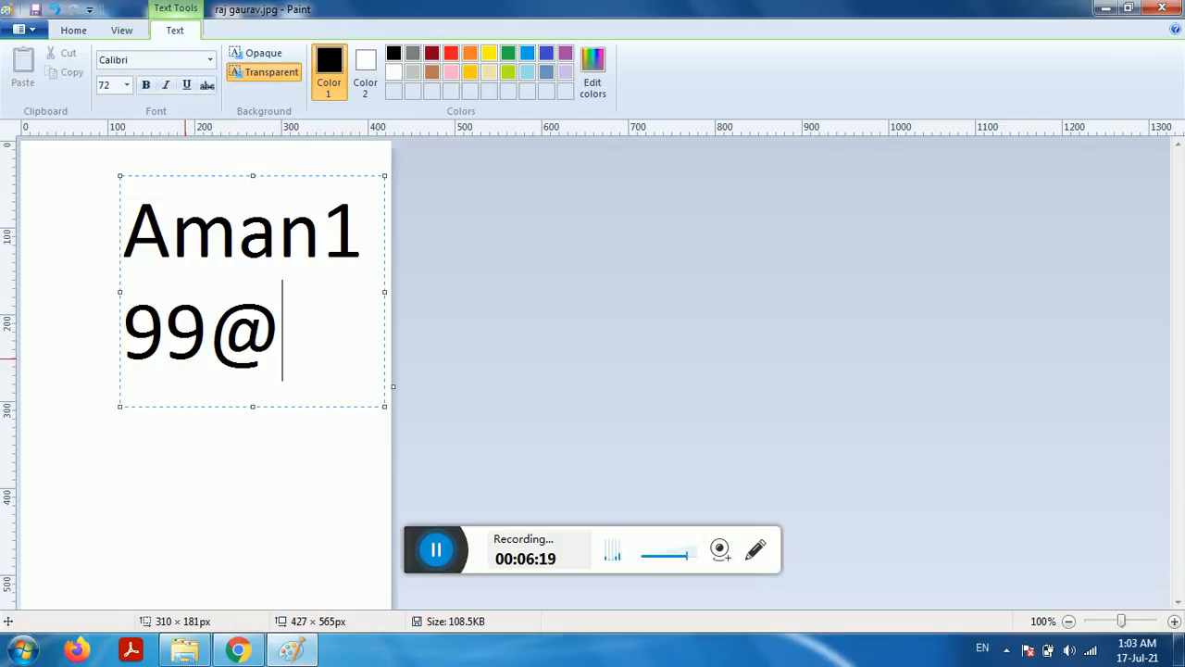
click(1162, 8)
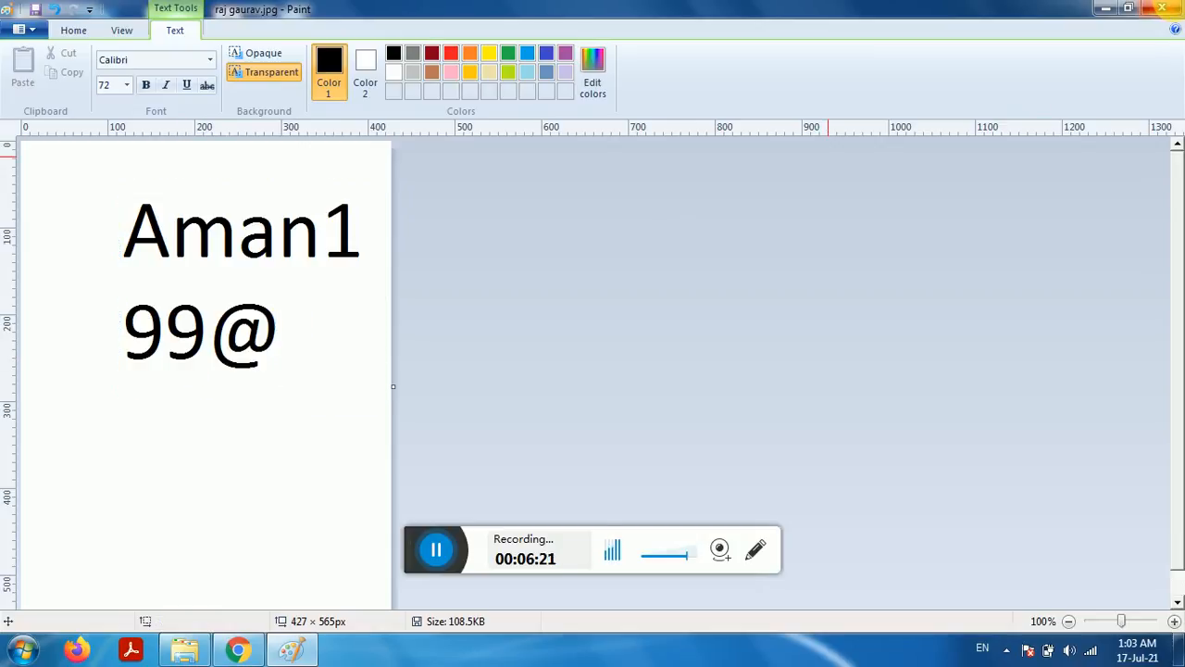
click(611, 335)
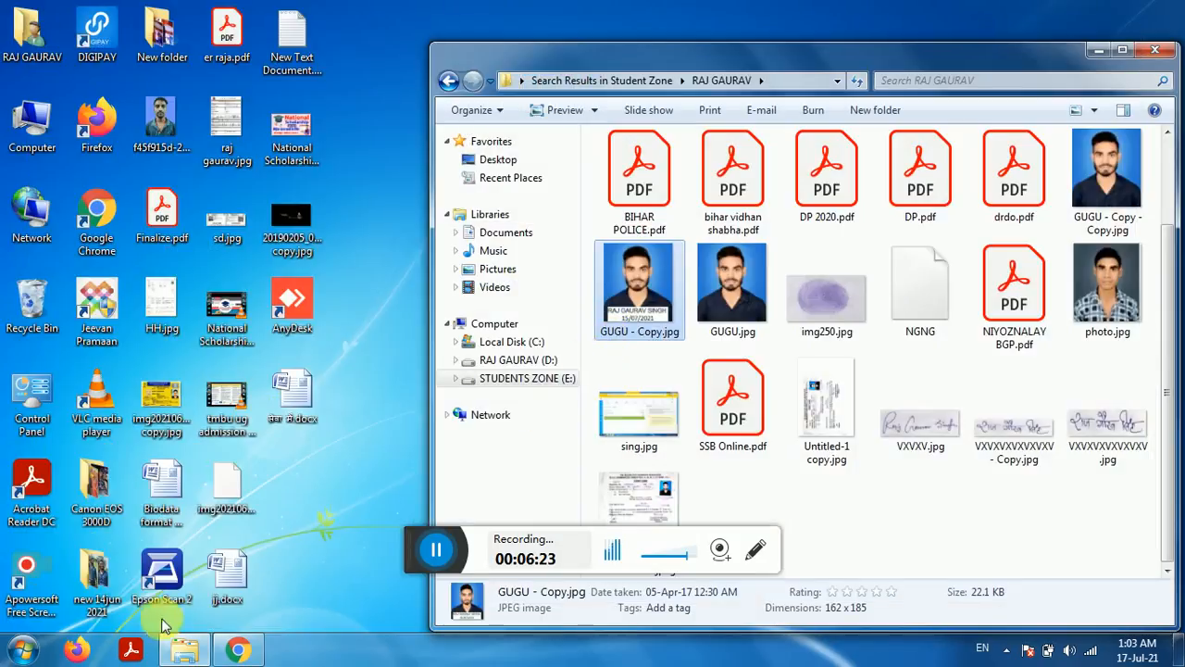
- Return to the SSC login page, enter the captcha and log in to the candidate account
click(238, 648)
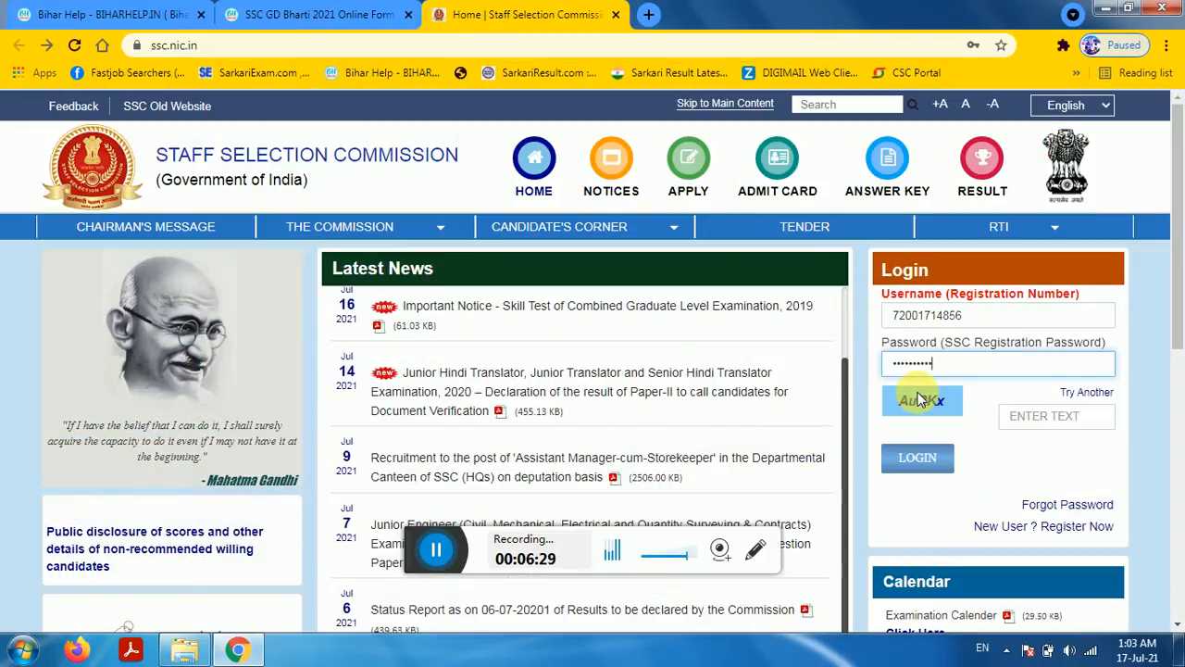
click(1063, 417)
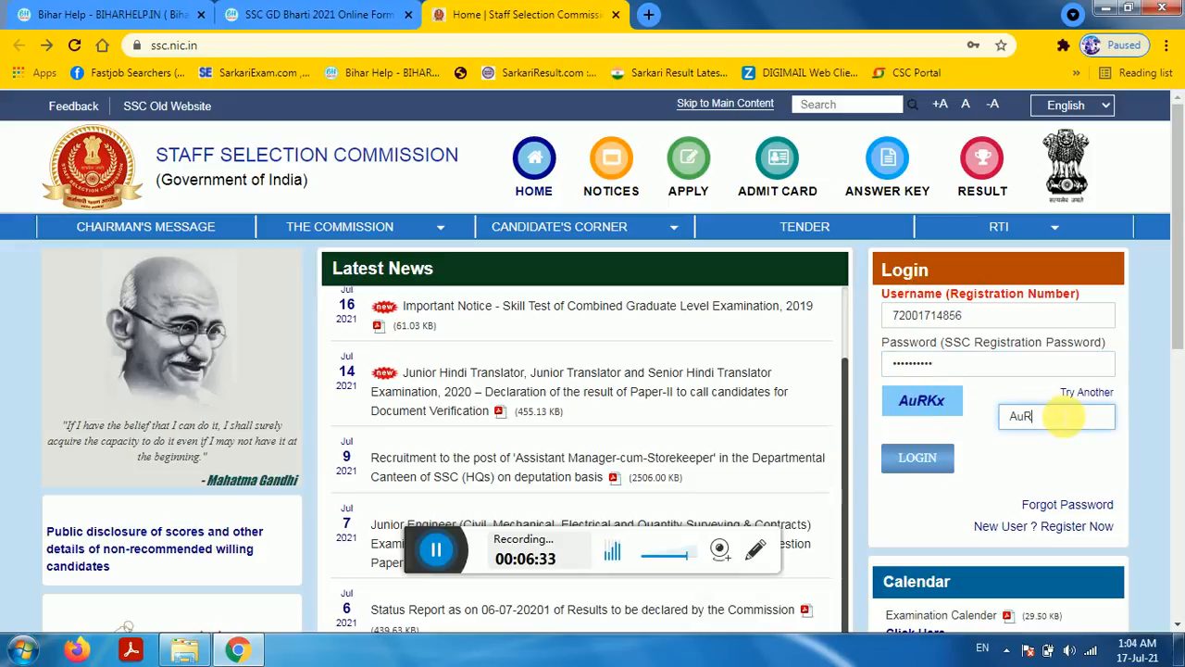
text(AuRKx)
click(921, 459)
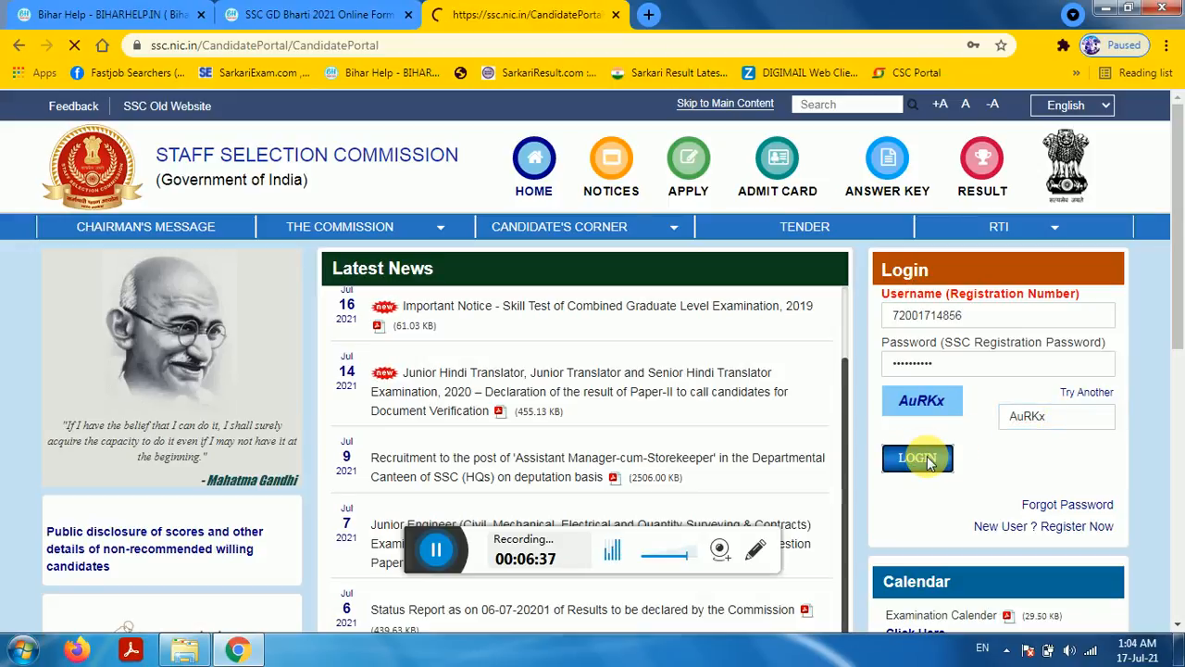
scroll(987, 370, down, 1)
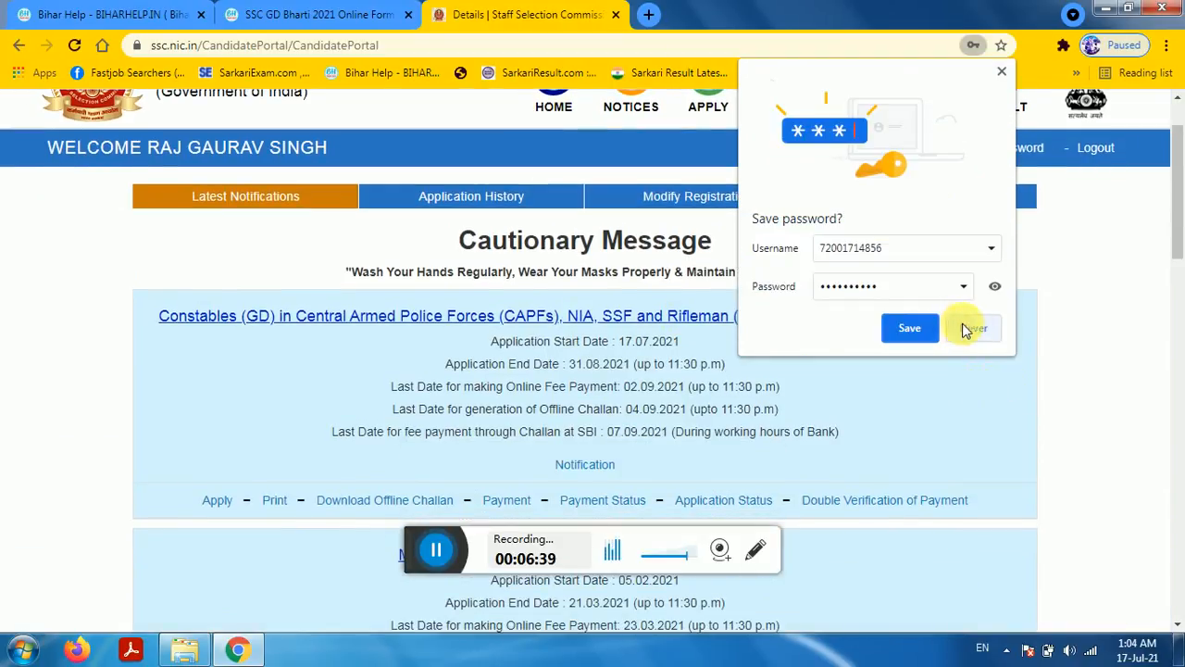
- Decline Chrome's offer to save the login password
click(972, 329)
scroll(648, 331, up, 1)
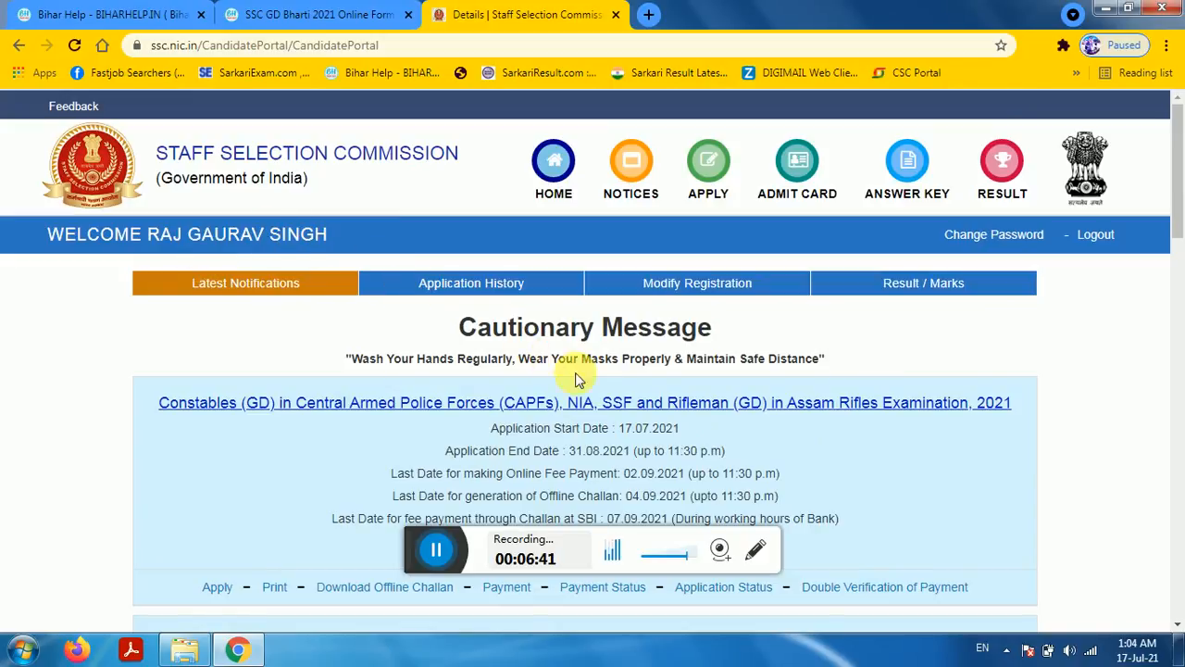
scroll(574, 380, down, 1)
- Highlight the Constables (GD) 2021 application dates, 17.07.2021 to 31.08.2021
drag(491, 342, 683, 342)
click(602, 363)
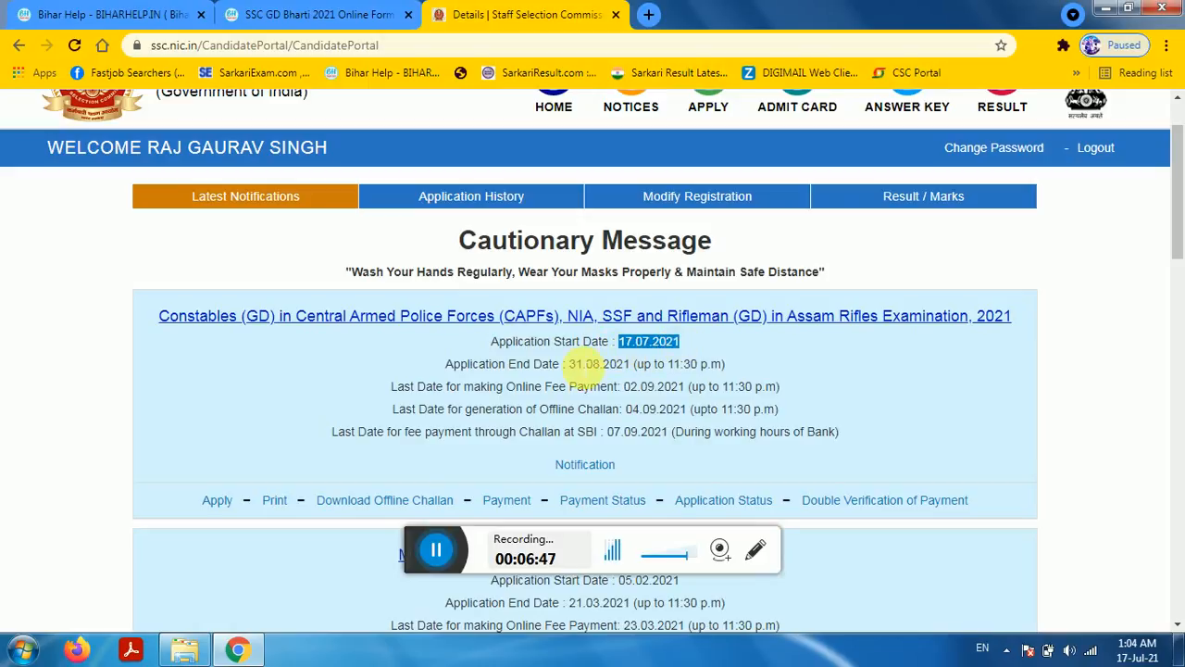
drag(569, 363, 626, 363)
click(655, 429)
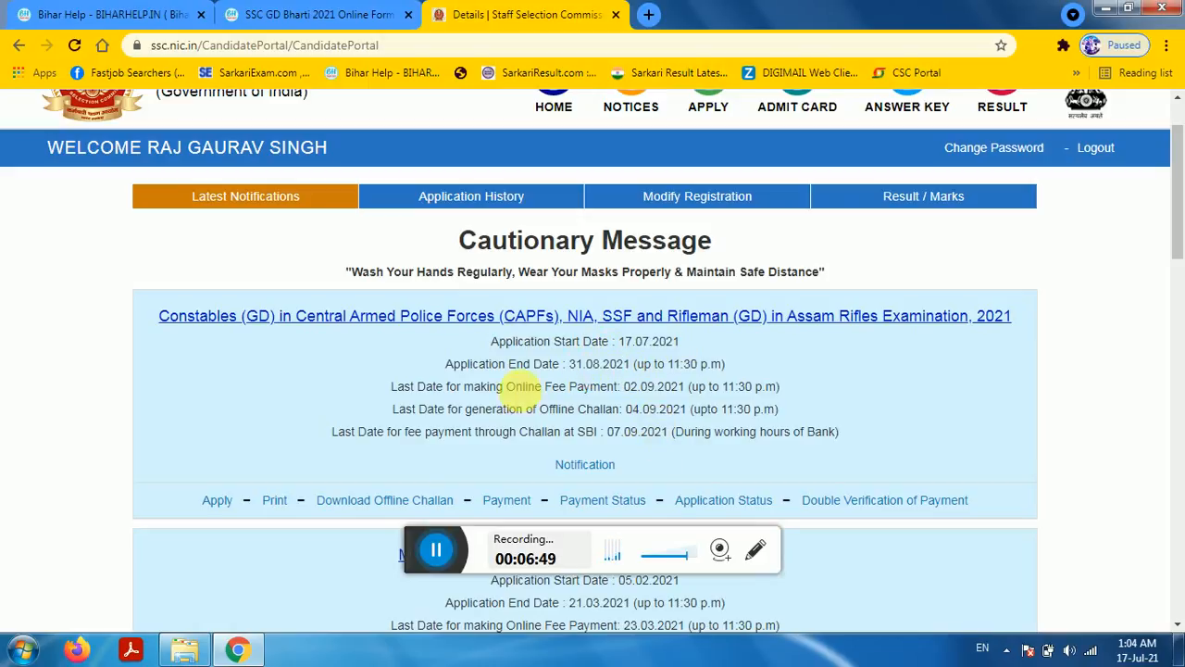
- Scroll up and down through the Latest Notifications list
scroll(752, 345, down, 2)
scroll(731, 343, down, 2)
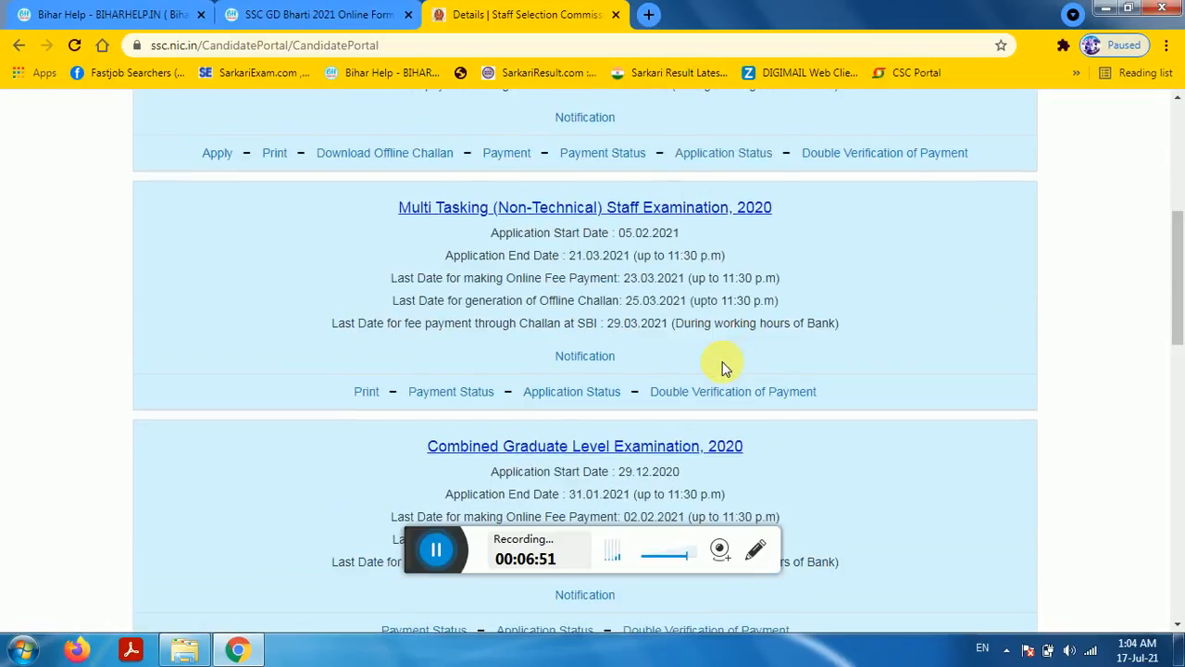
scroll(675, 373, down, 3)
scroll(653, 389, up, 10)
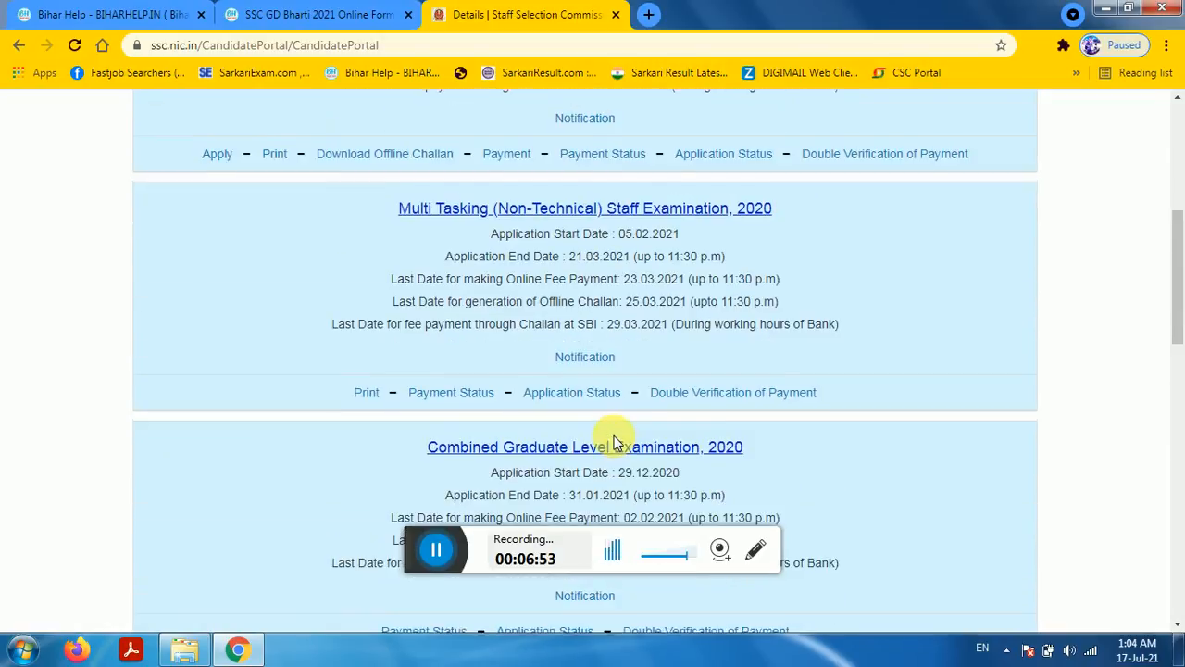
scroll(524, 365, down, 3)
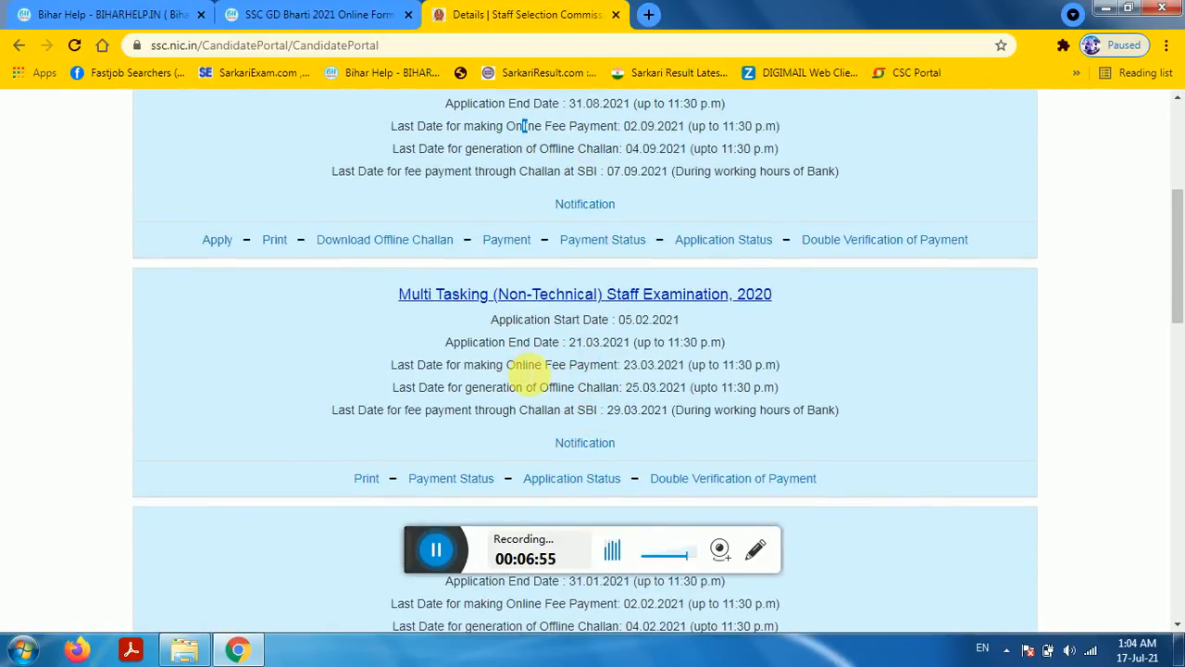
scroll(532, 371, down, 7)
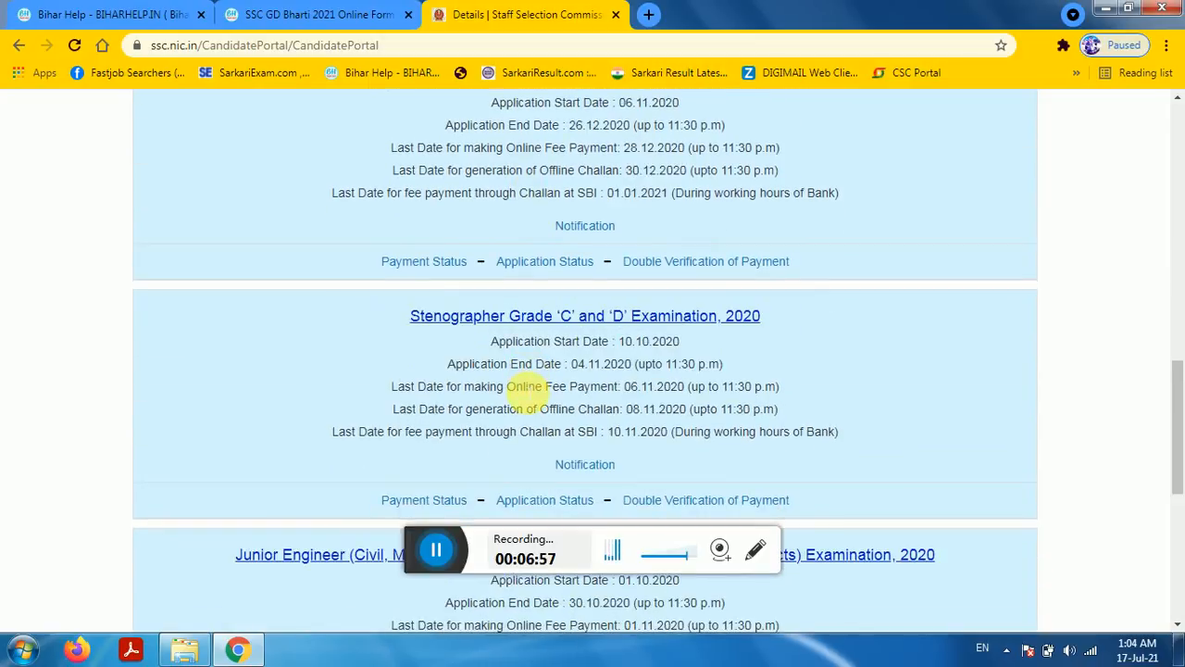
scroll(528, 394, down, 5)
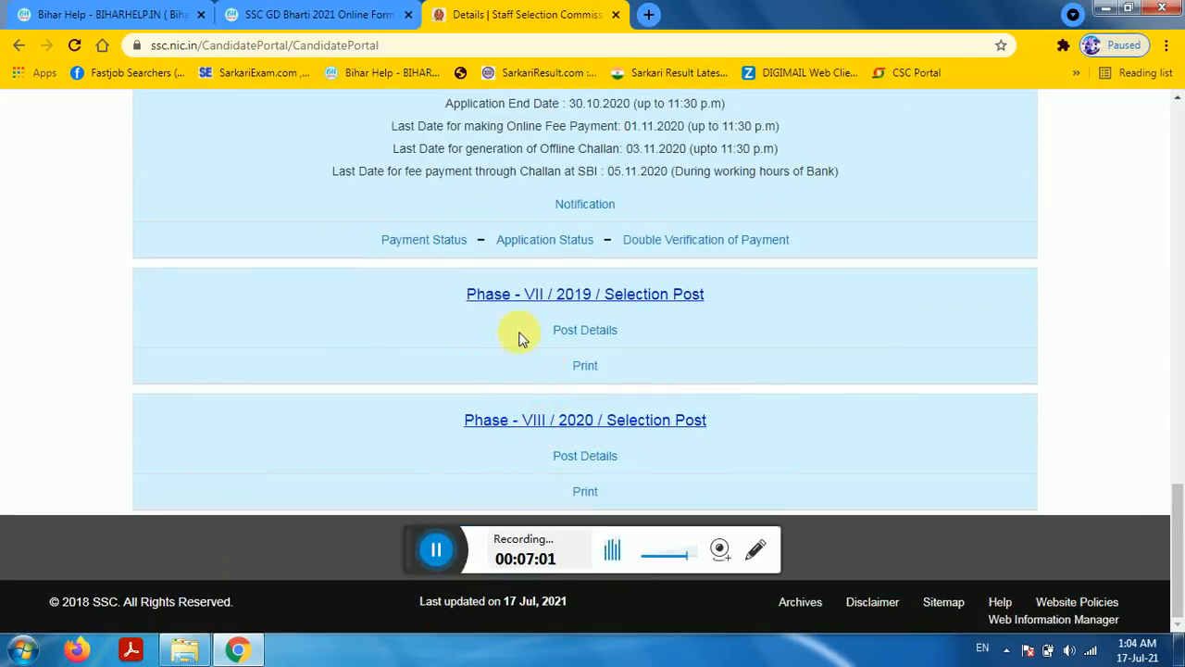
scroll(521, 334, up, 3)
scroll(383, 353, up, 5)
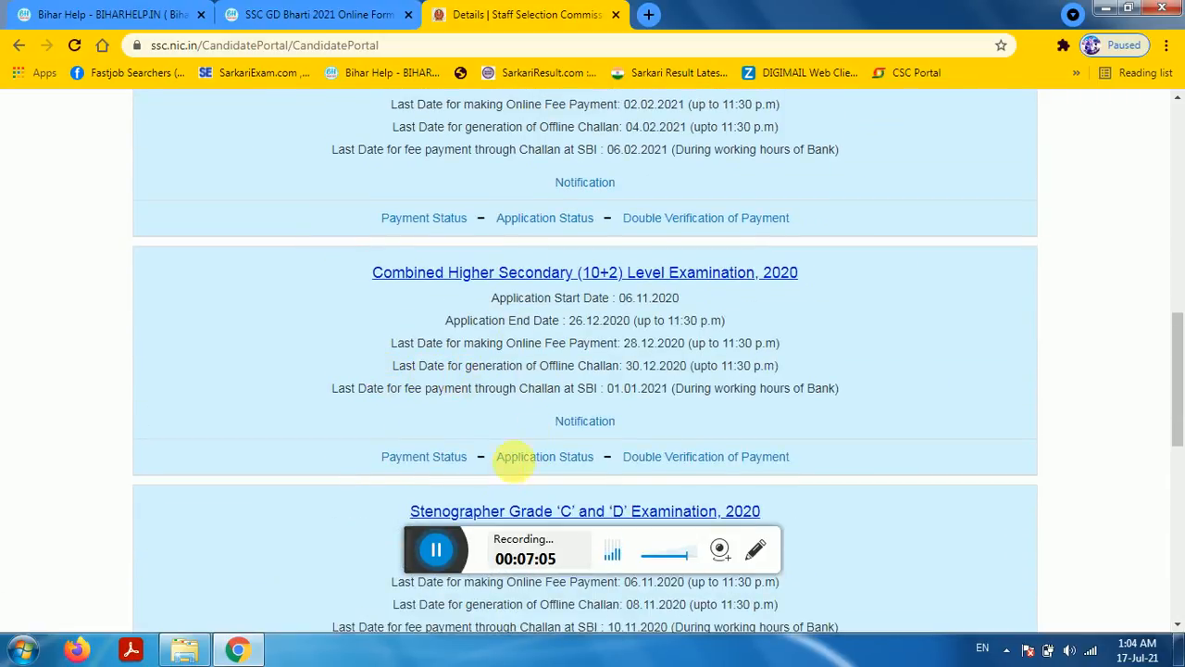
scroll(510, 484, up, 2)
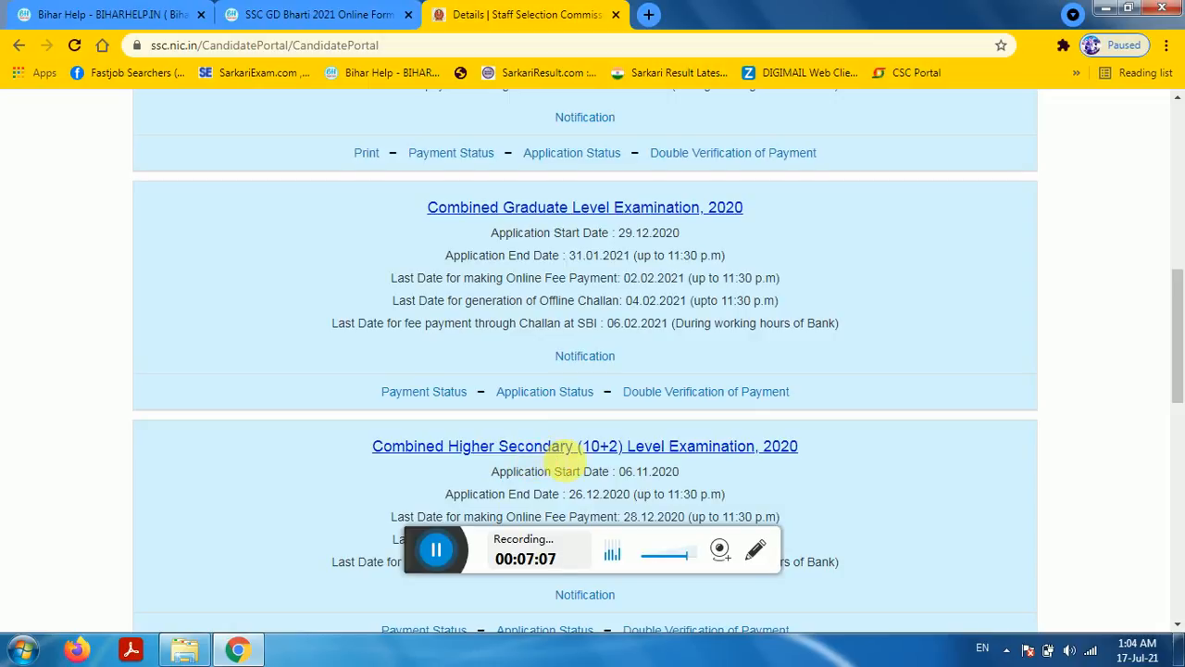
scroll(563, 458, up, 3)
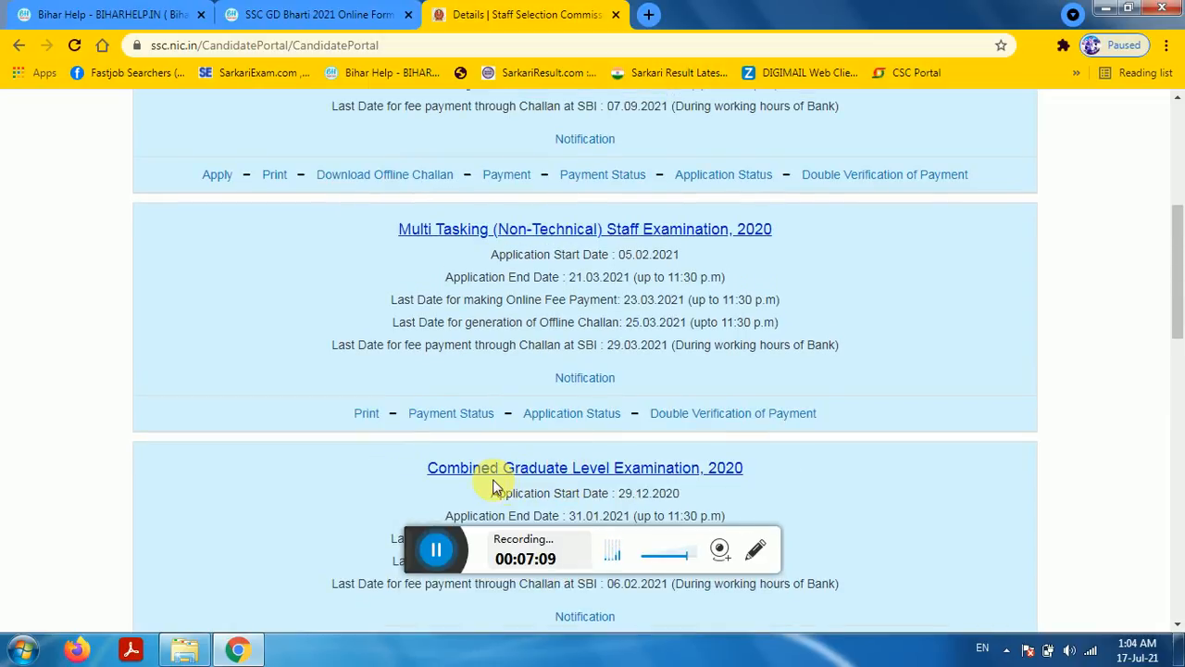
scroll(553, 477, up, 3)
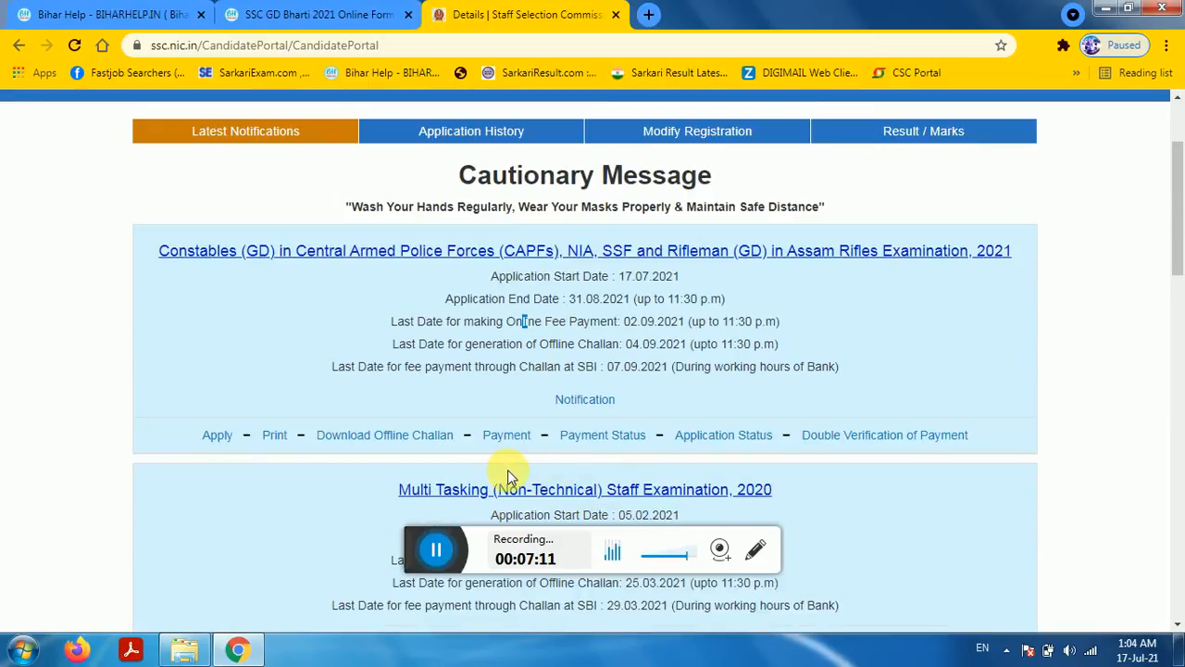
scroll(413, 461, up, 2)
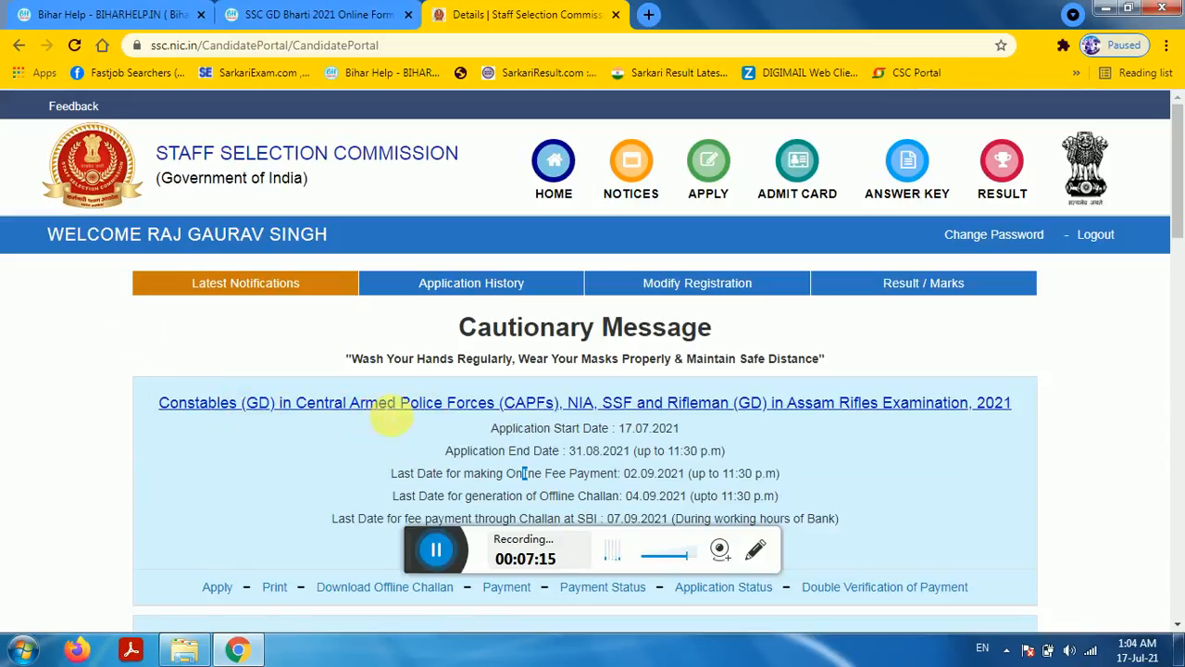
scroll(462, 422, down, 1)
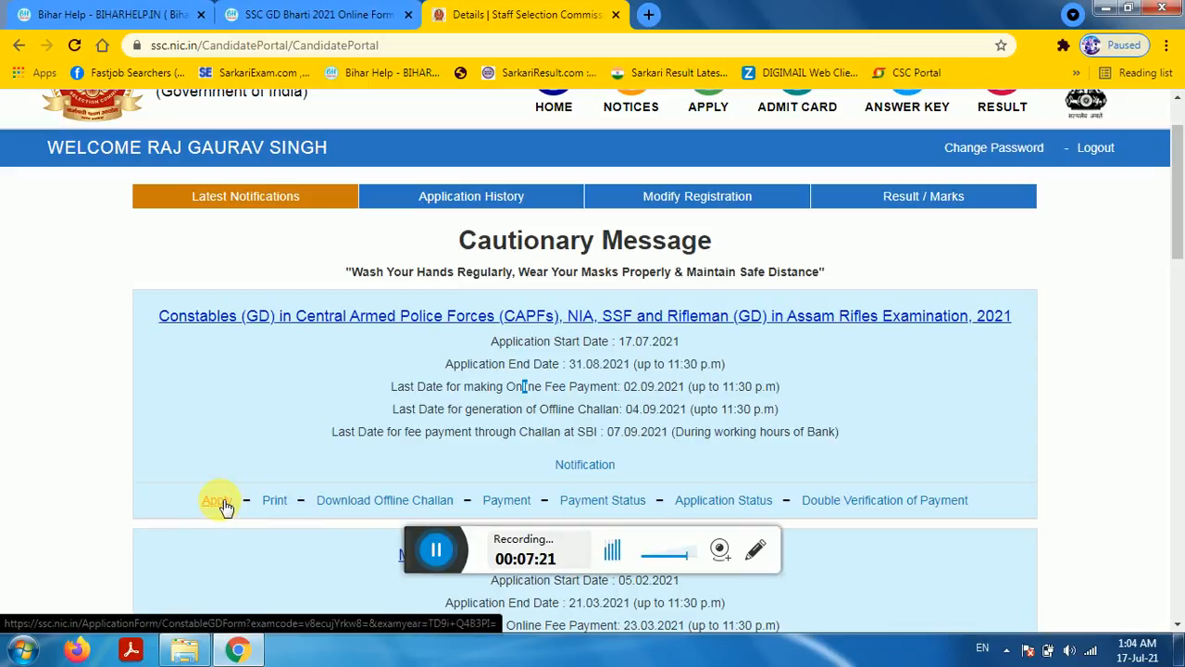
- Open the prefilled Constables (GD) 2021 application form and scroll through its fields
click(219, 501)
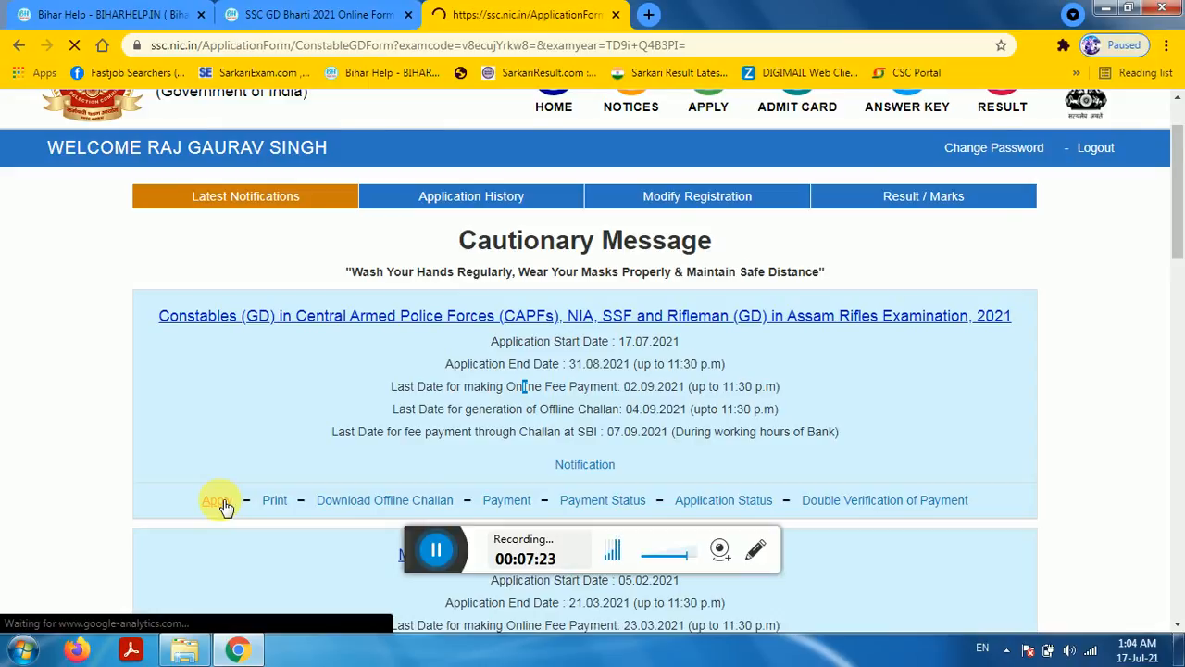
scroll(417, 463, down, 1)
scroll(524, 448, down, 5)
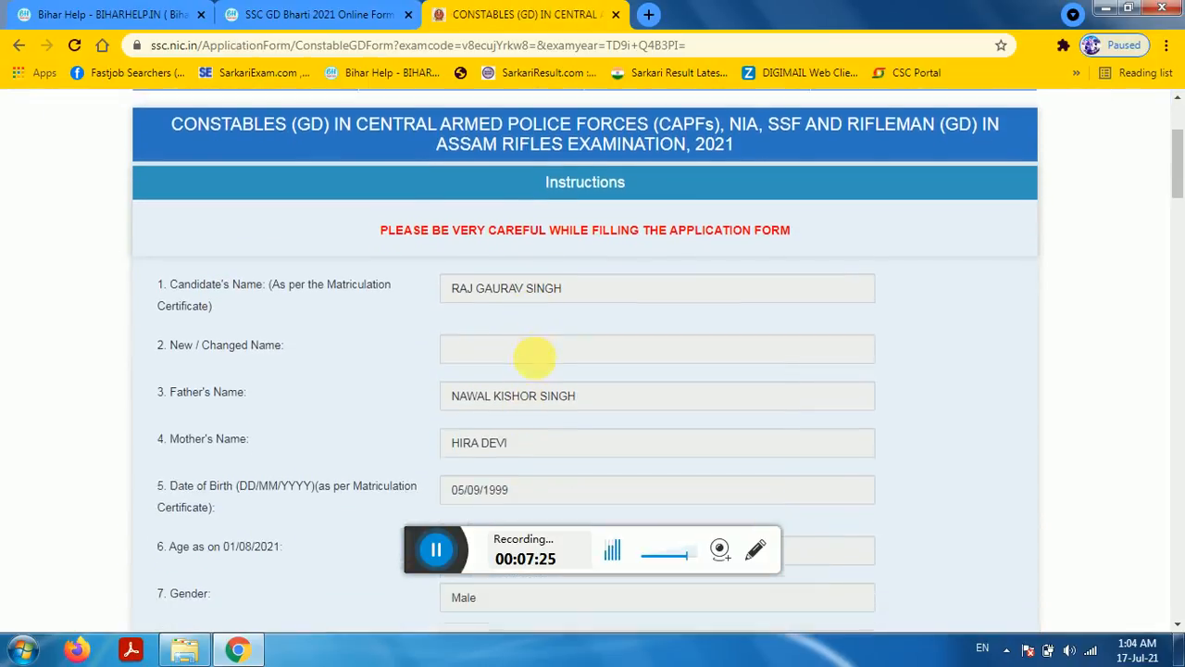
scroll(600, 356, down, 2)
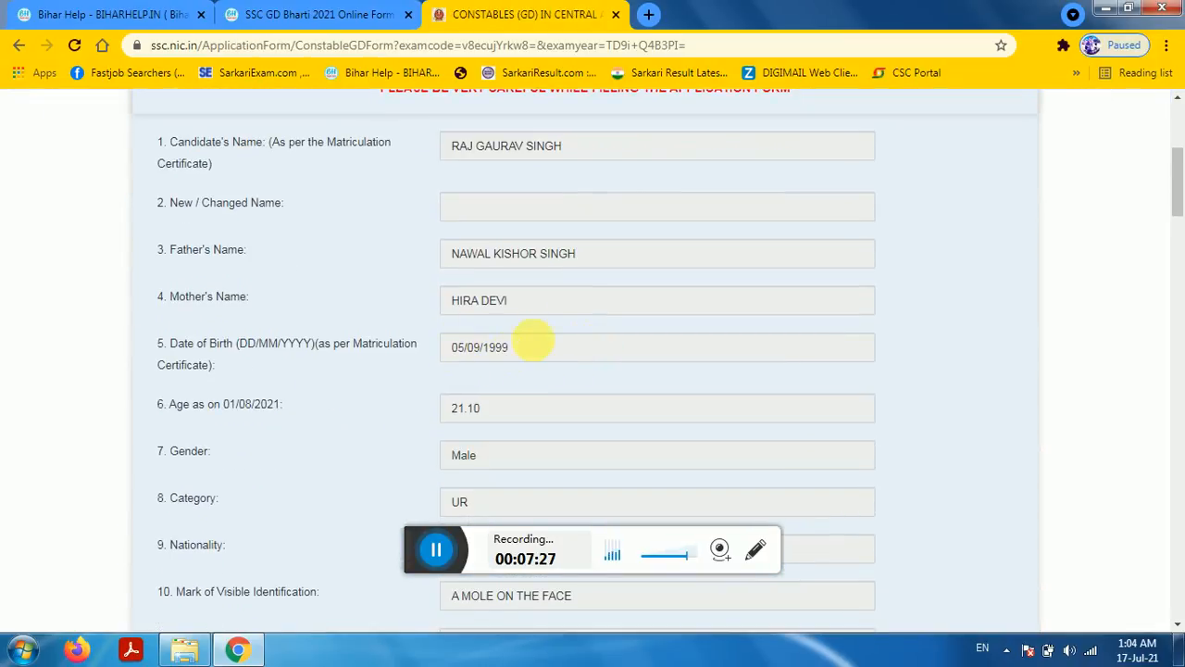
scroll(532, 342, down, 10)
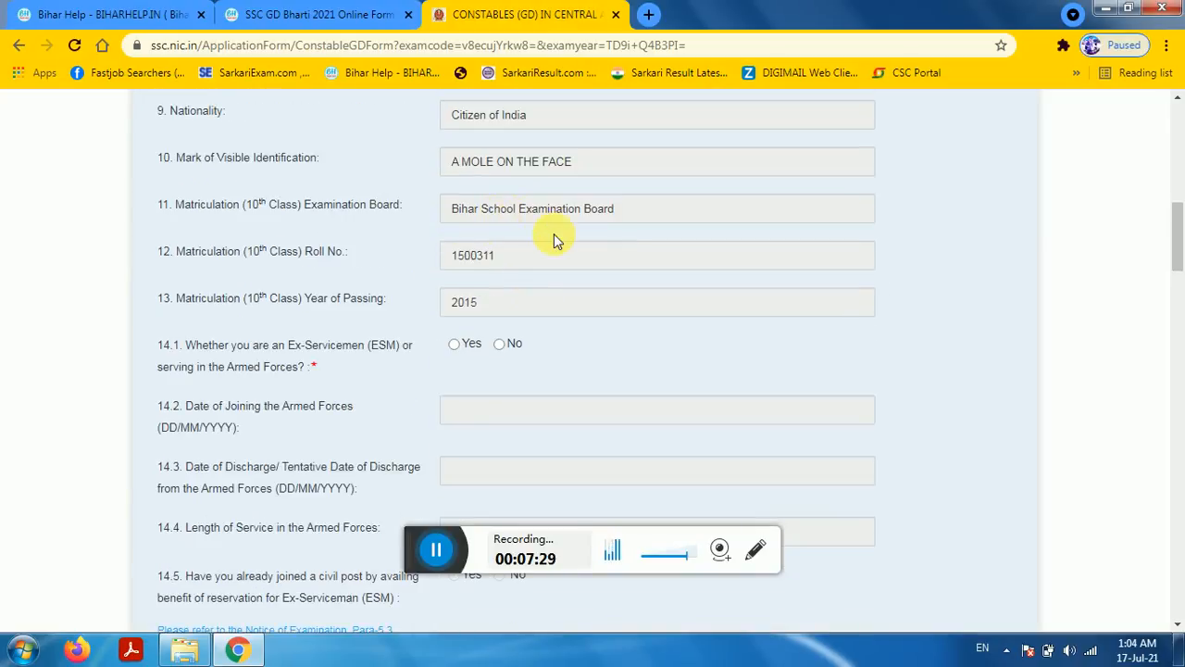
scroll(558, 256, up, 6)
scroll(537, 353, down, 8)
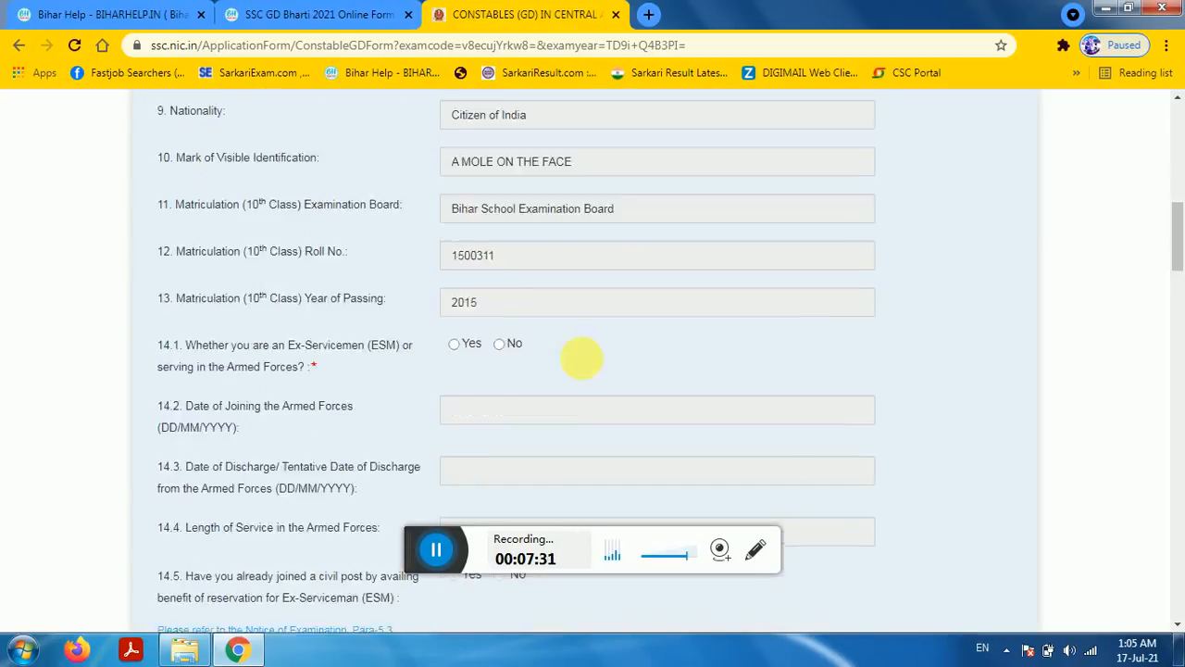
scroll(667, 349, up, 20)
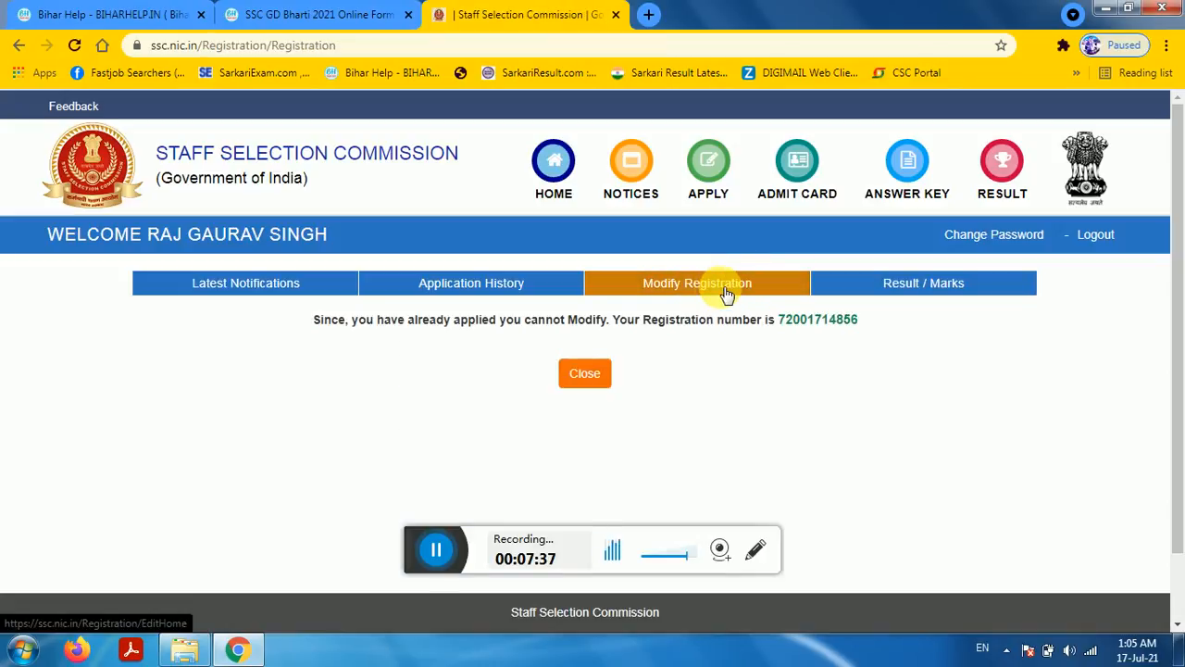
- Visit Modify Registration, then return to Latest Notifications showing the Constables (GD) 2021 exam
click(702, 289)
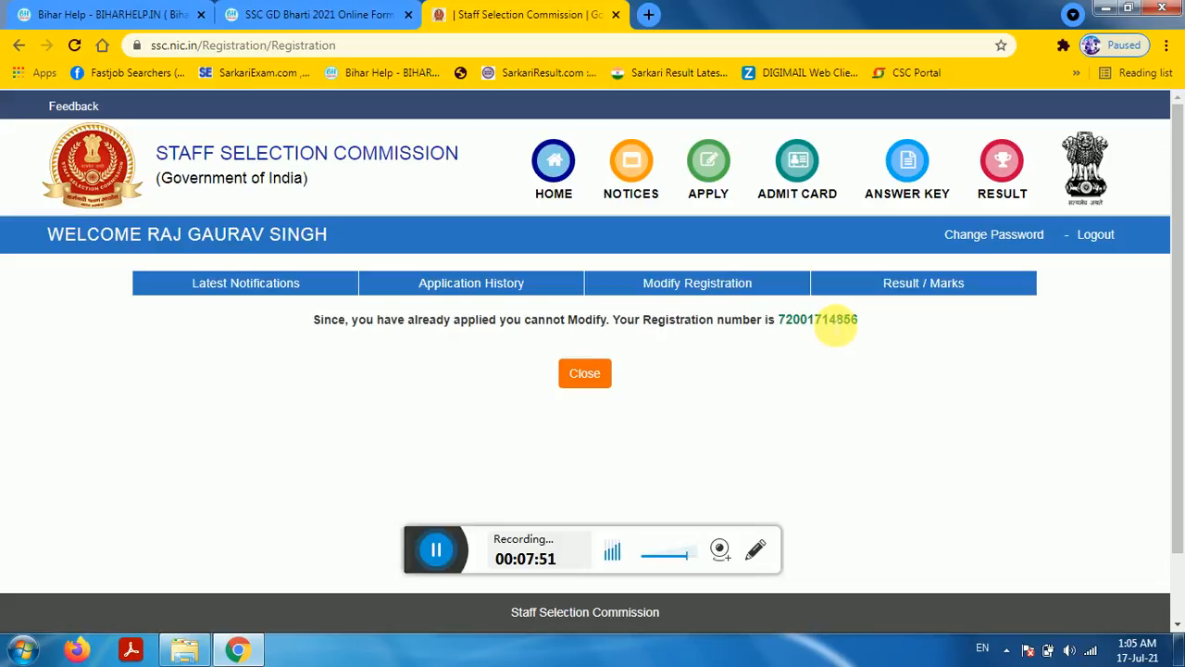
click(273, 284)
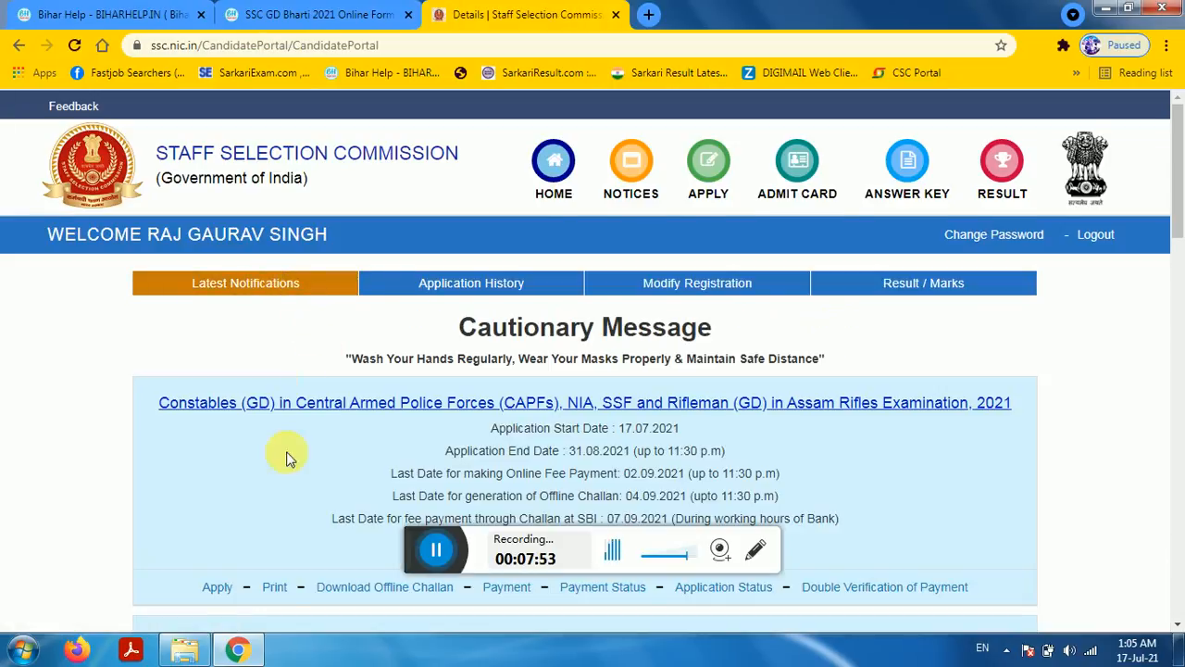
scroll(278, 461, down, 1)
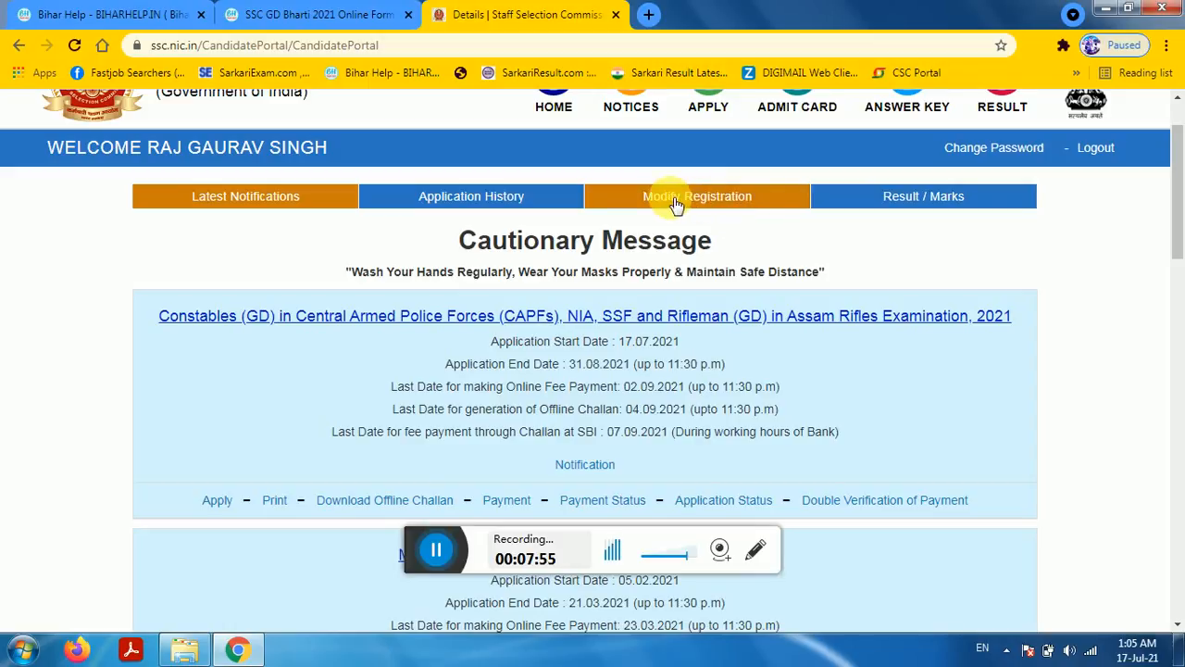
- Open the Constables (GD) application form and answer No to 15.1 Age Relaxation
click(218, 501)
scroll(555, 344, down, 7)
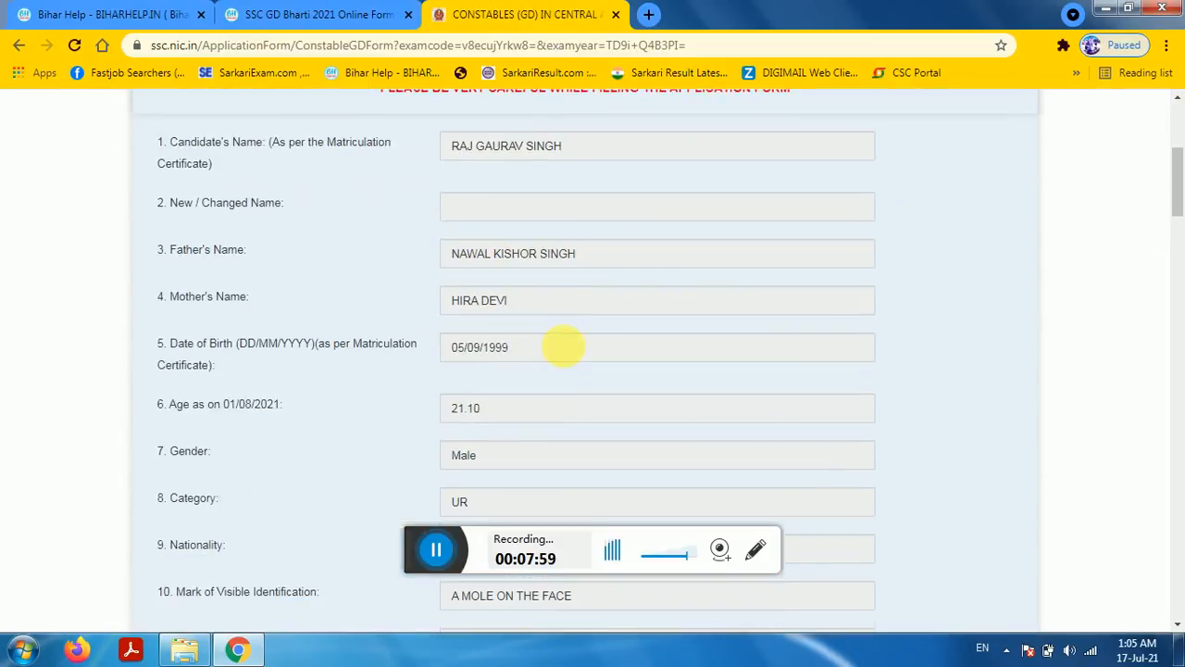
scroll(490, 329, down, 3)
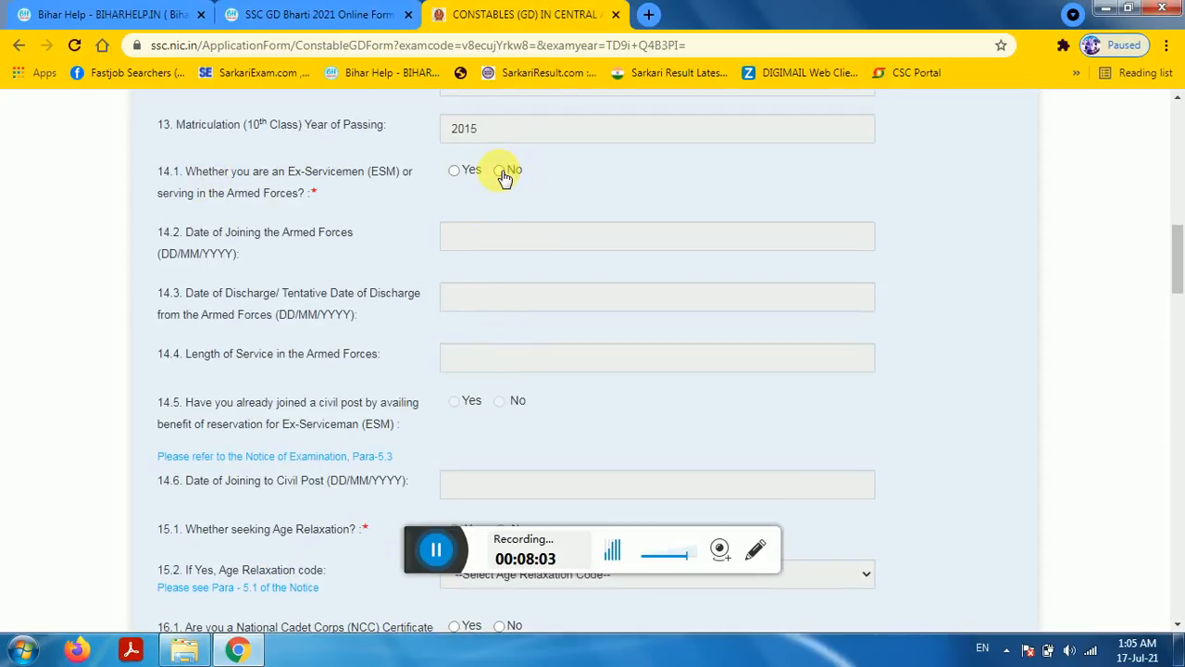
scroll(539, 299, down, 4)
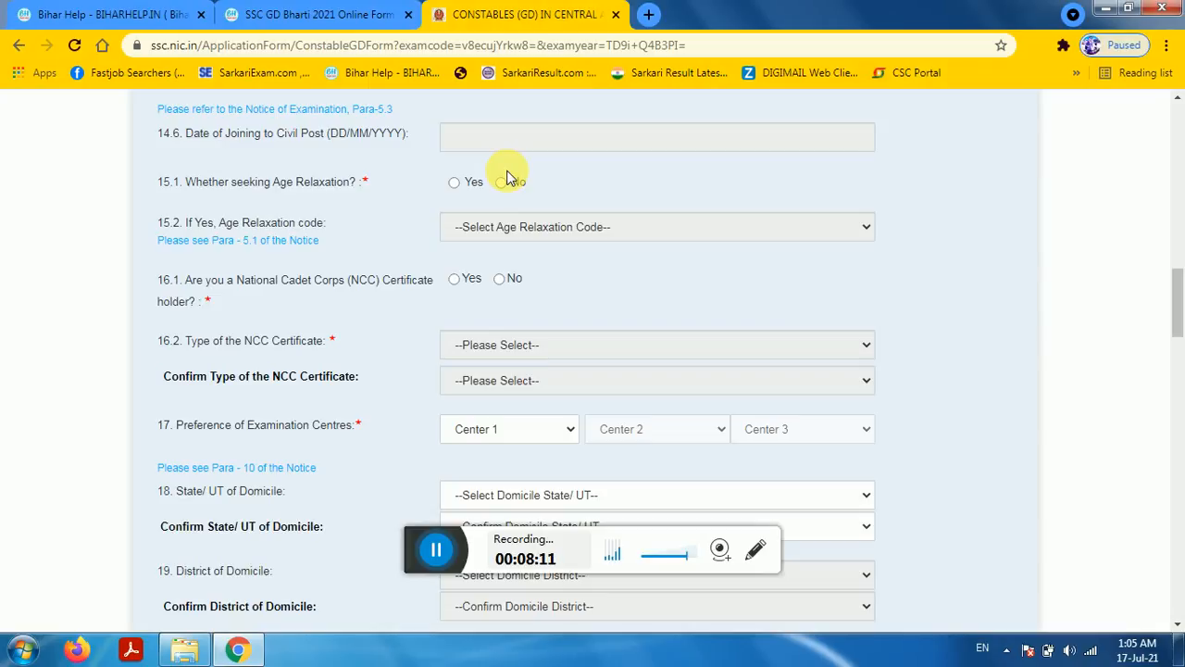
click(454, 183)
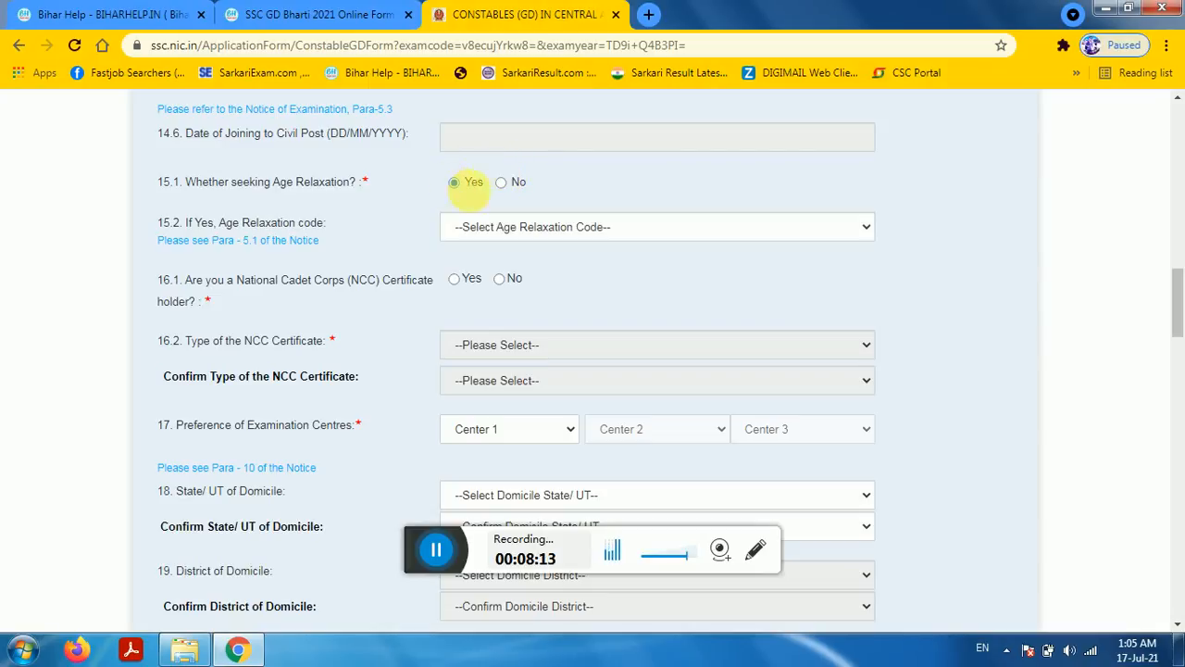
click(522, 229)
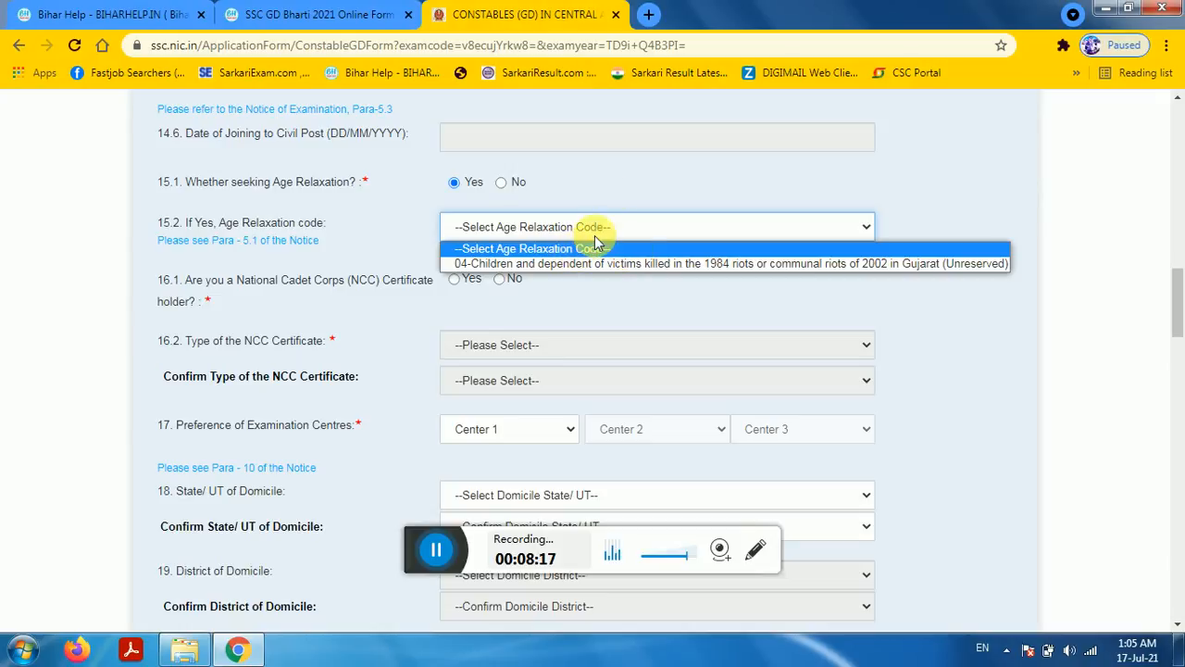
click(506, 185)
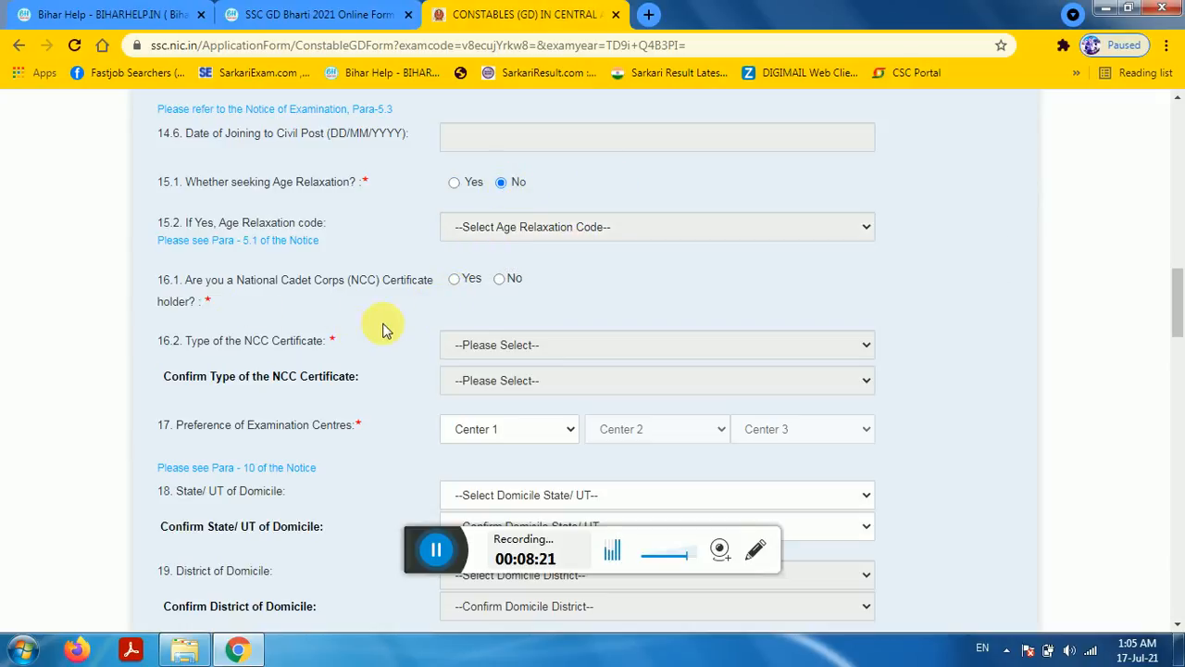
- Answer No to 16.1 NCC certificate holder
click(456, 280)
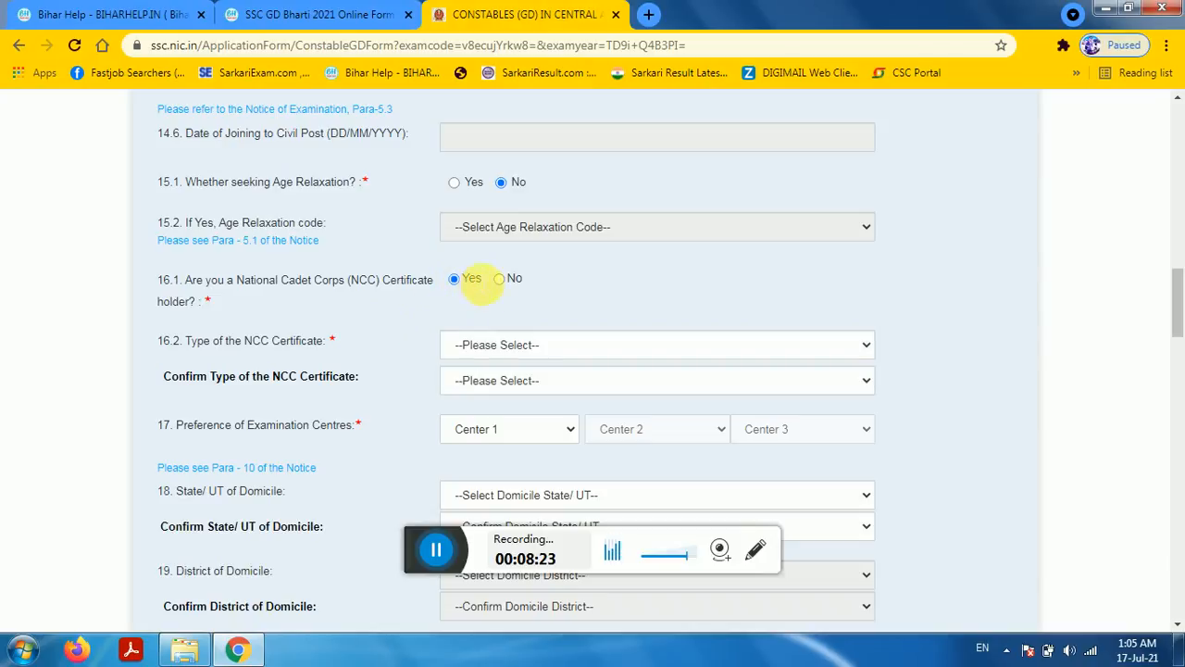
click(492, 343)
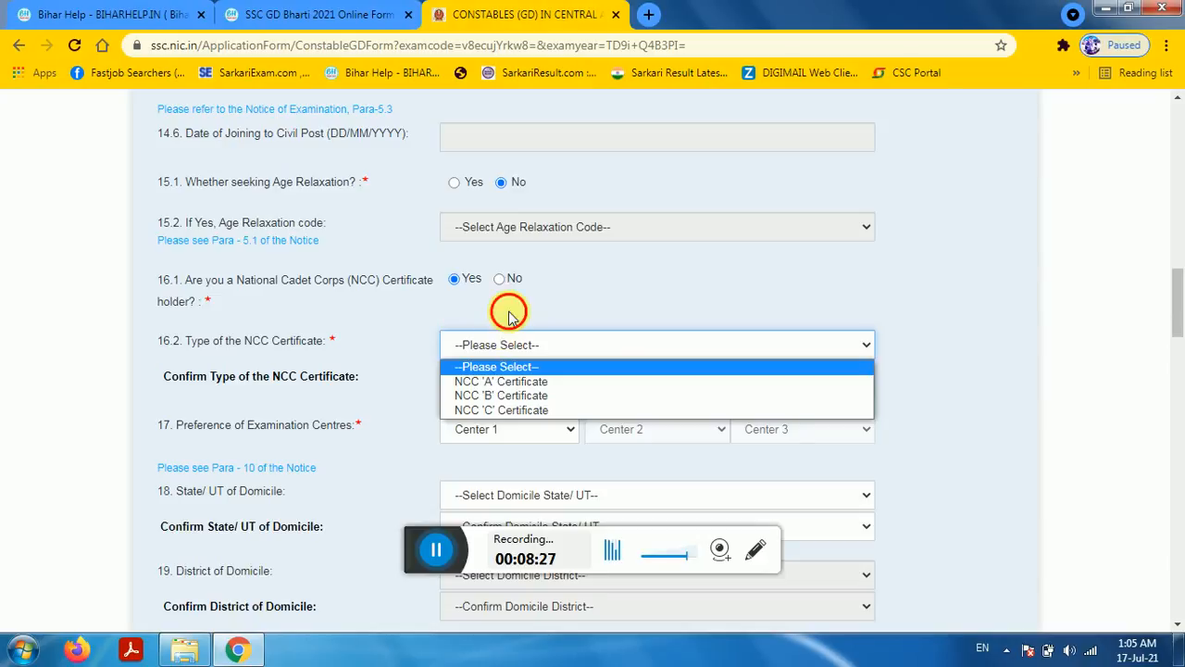
click(508, 315)
click(503, 281)
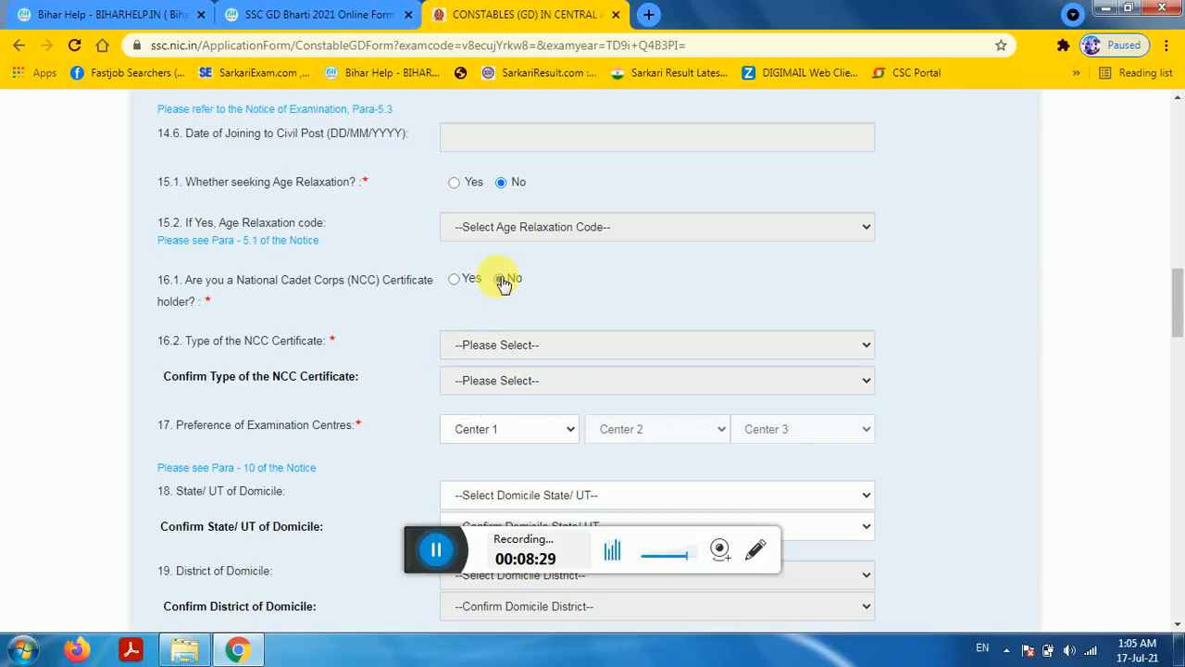
scroll(351, 342, down, 1)
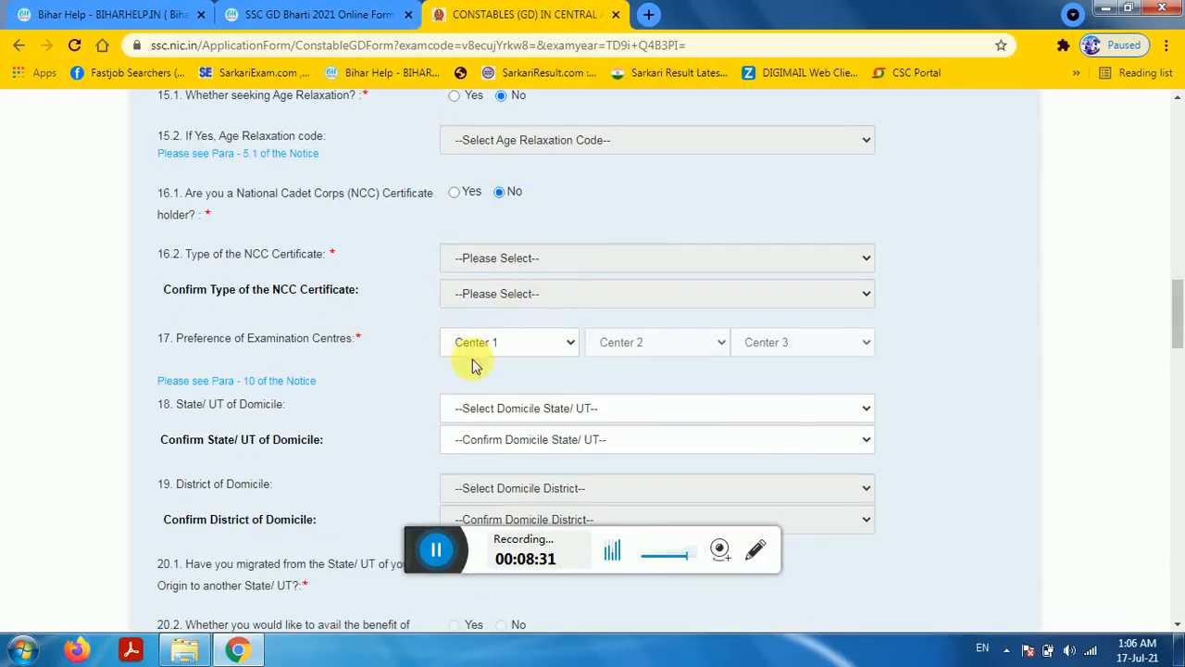
- Choose exam centres CR-Bhagalpur(3201), CR-Purnea(3209) and CR-Patna(3206) as centres 1, 2 and 3
click(497, 341)
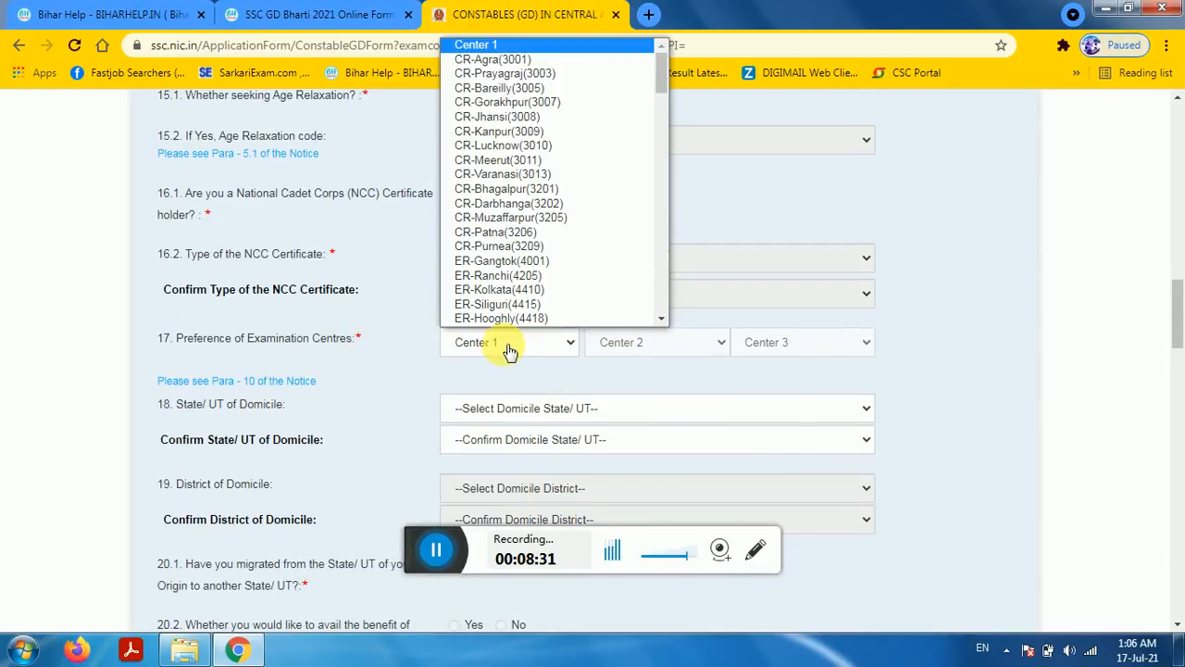
click(532, 190)
click(648, 341)
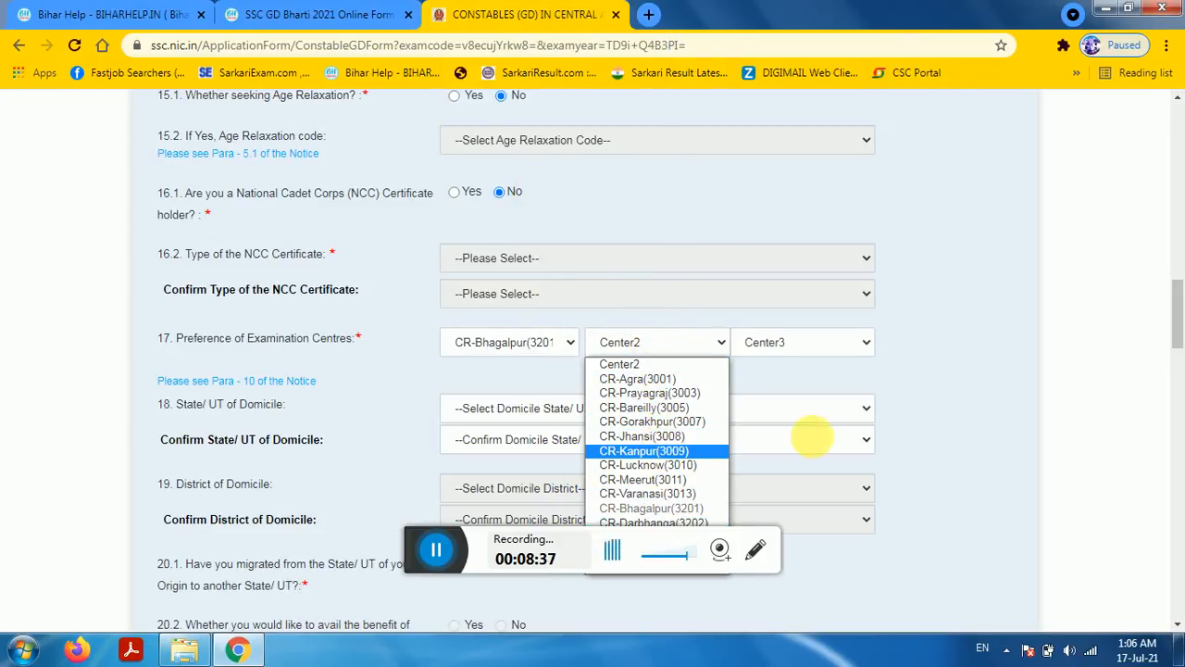
click(1130, 294)
scroll(1129, 294, down, 2)
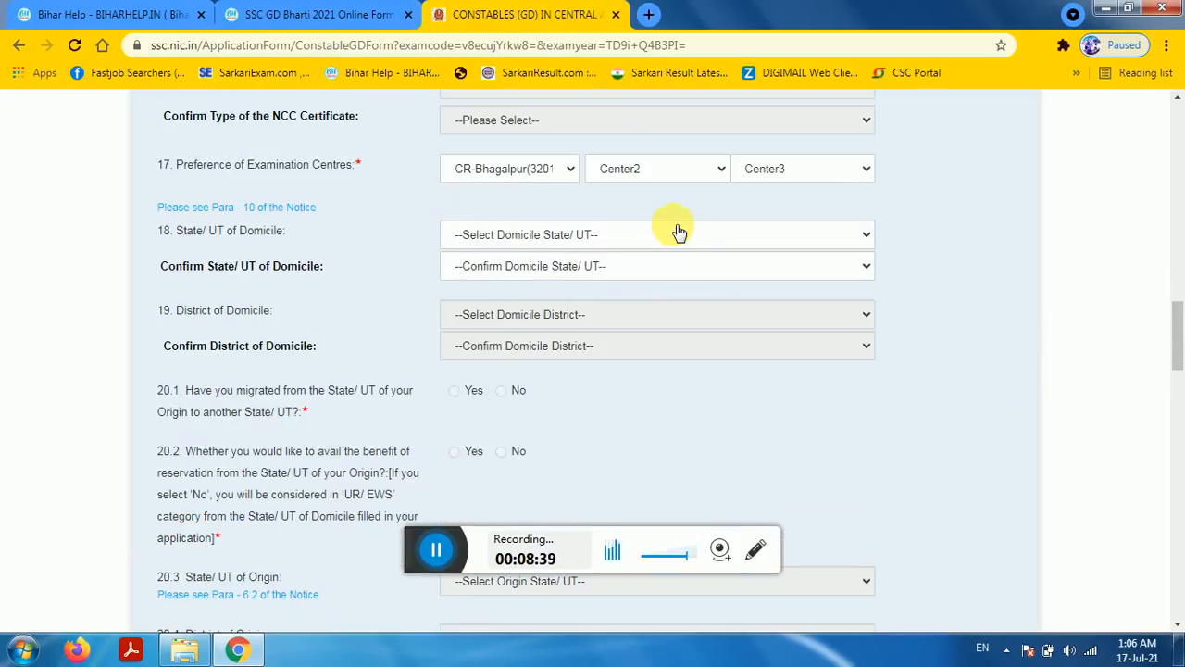
click(648, 173)
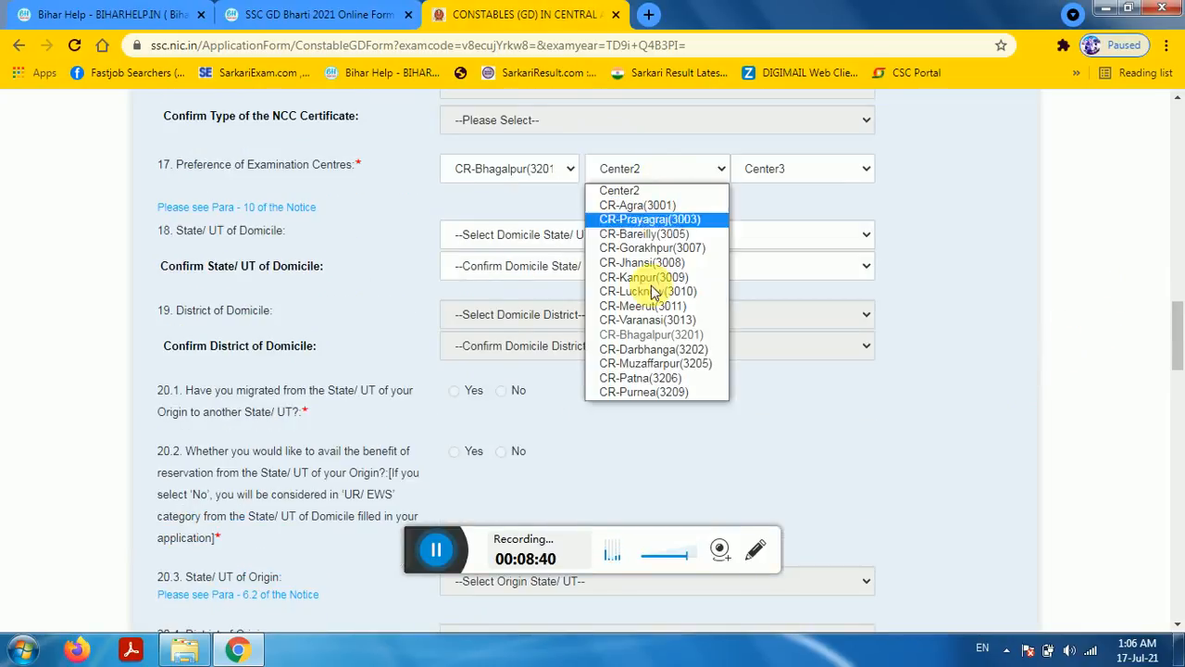
click(668, 392)
click(764, 171)
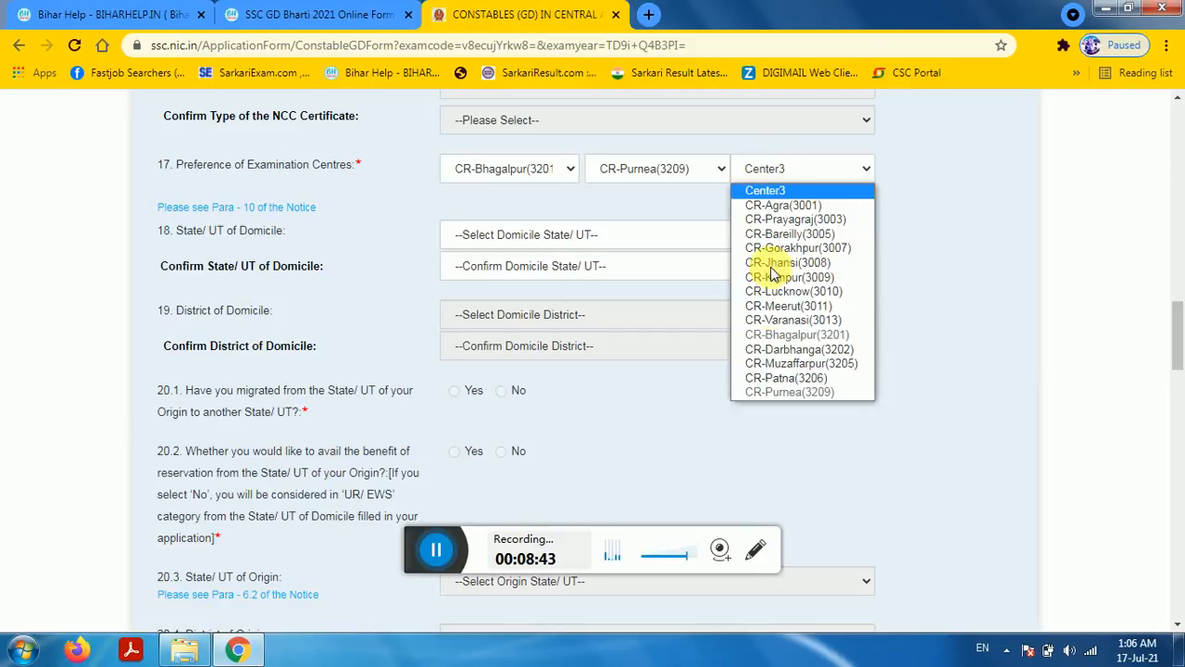
click(782, 378)
- Set and confirm Bihar as the state of domicile
triple_click(463, 222)
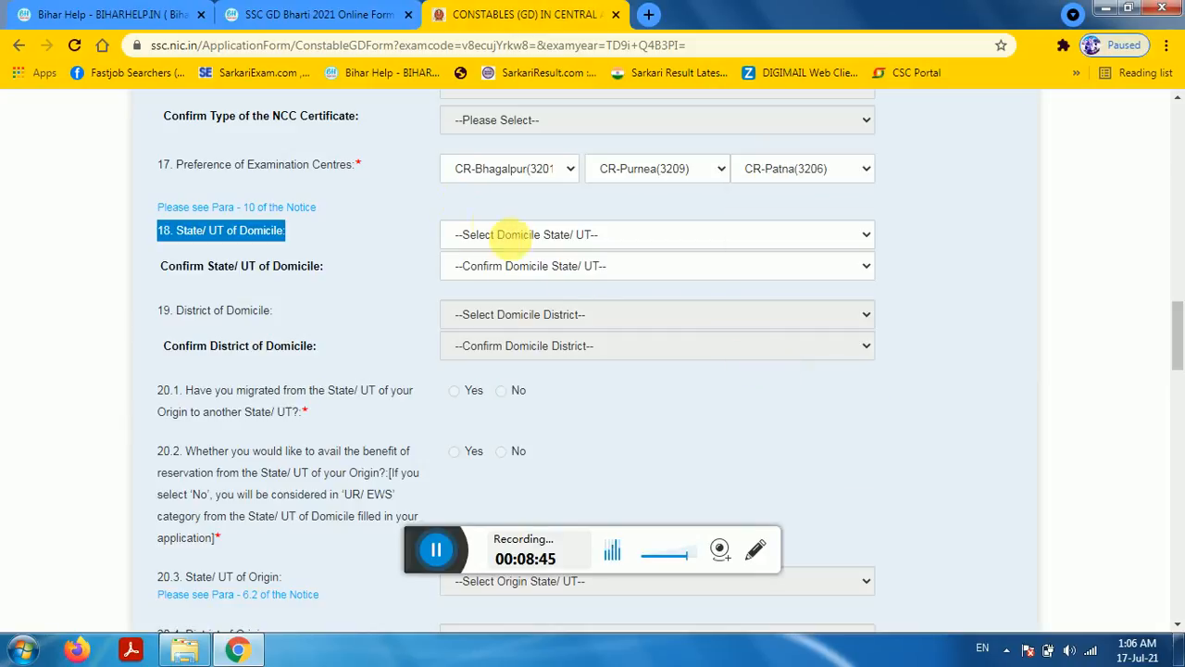
click(503, 237)
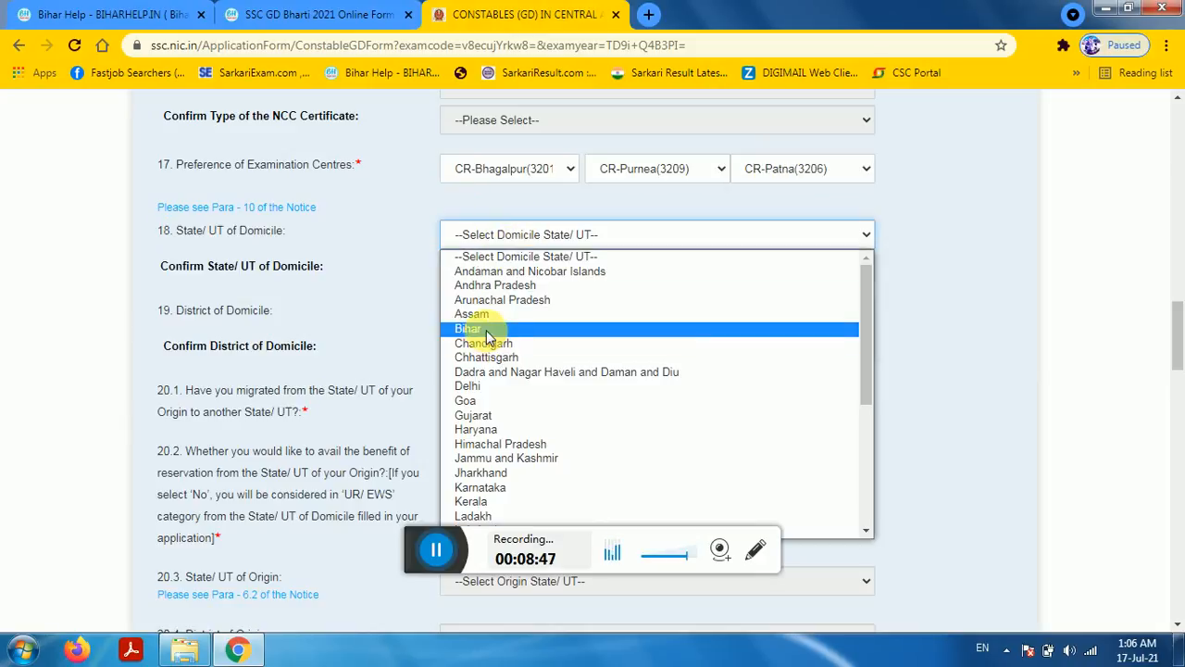
click(492, 331)
click(503, 266)
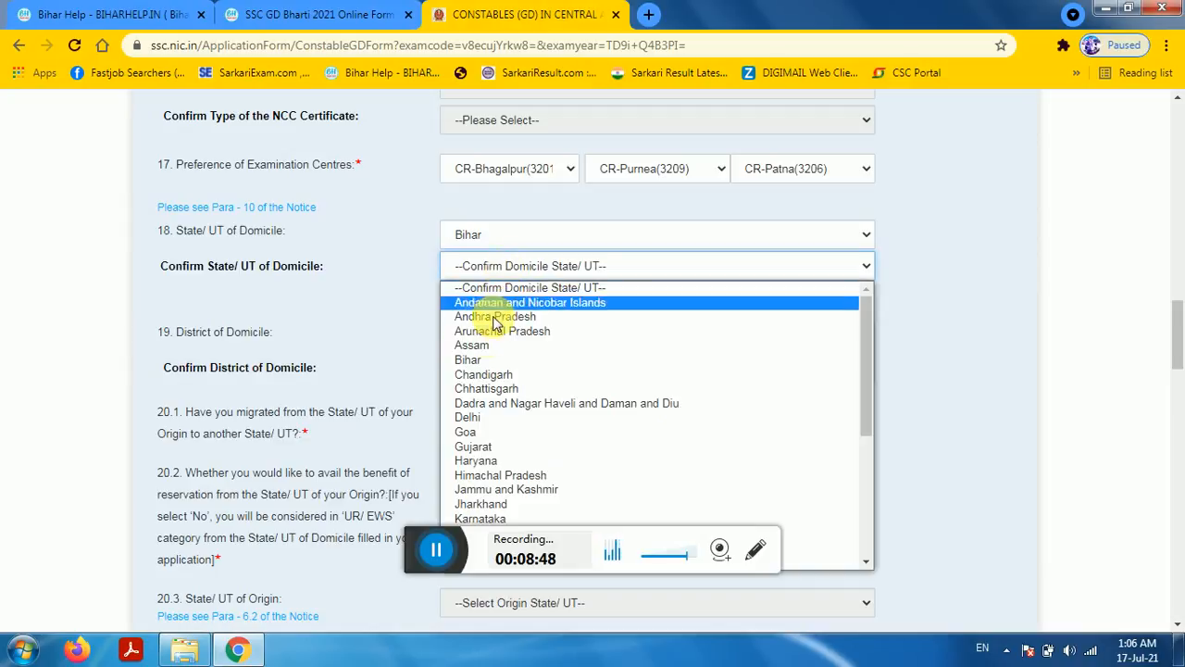
click(481, 355)
- Set and confirm Bhagalpur as the domicile district
click(403, 320)
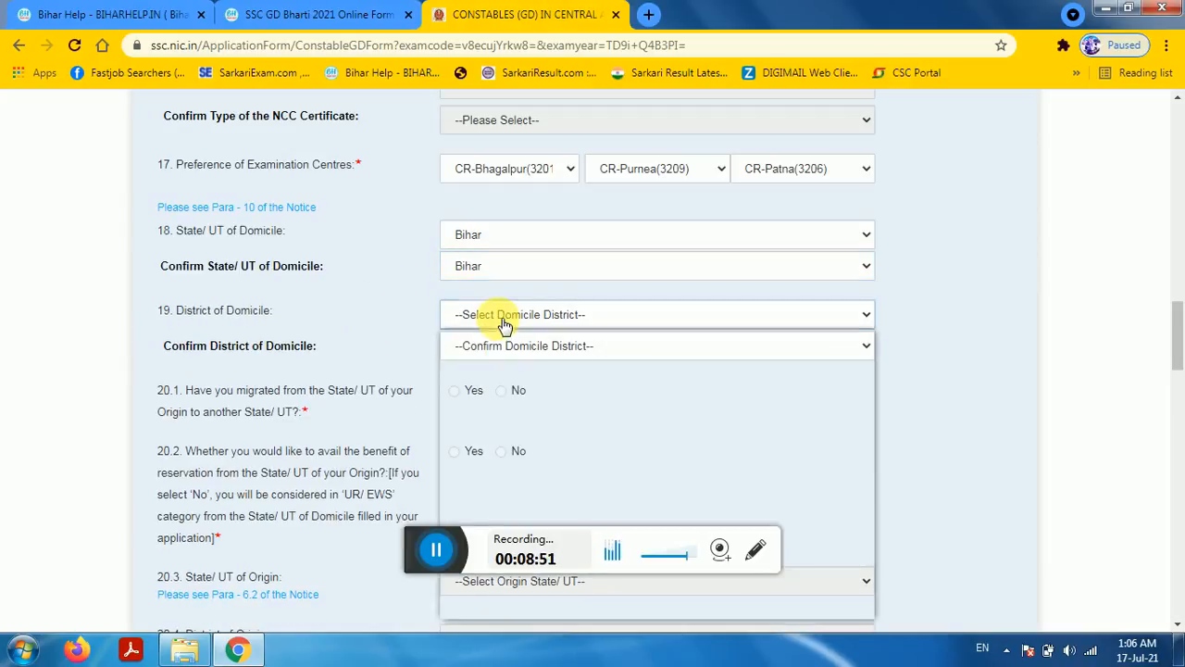
click(471, 319)
click(471, 338)
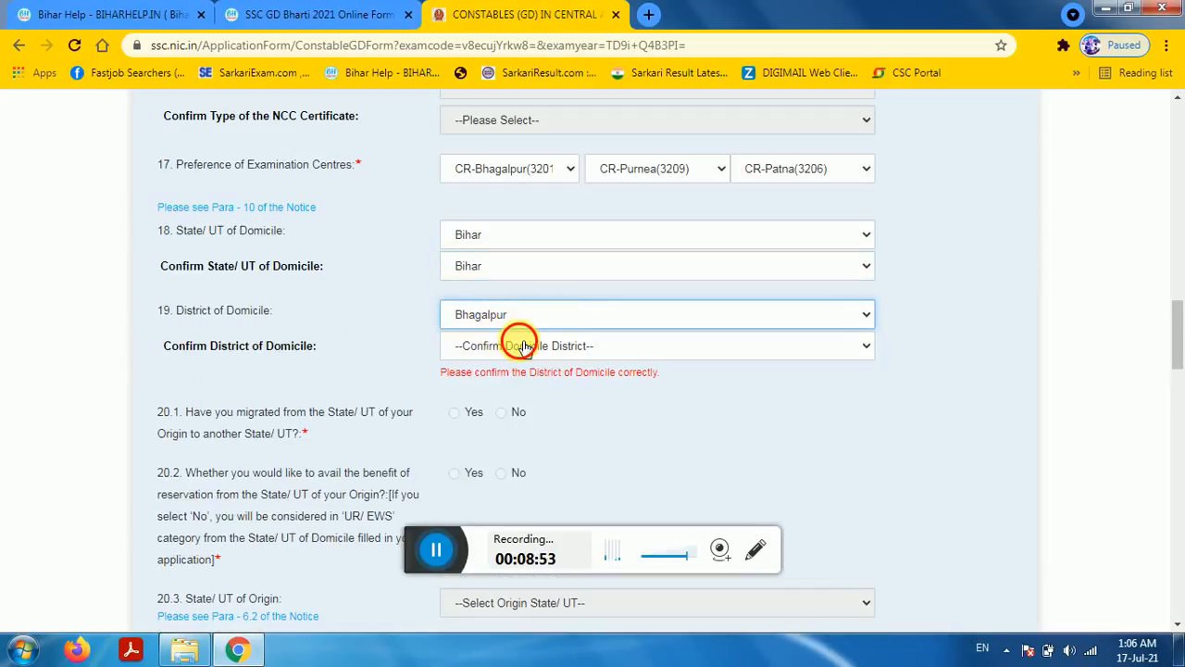
click(474, 342)
click(495, 138)
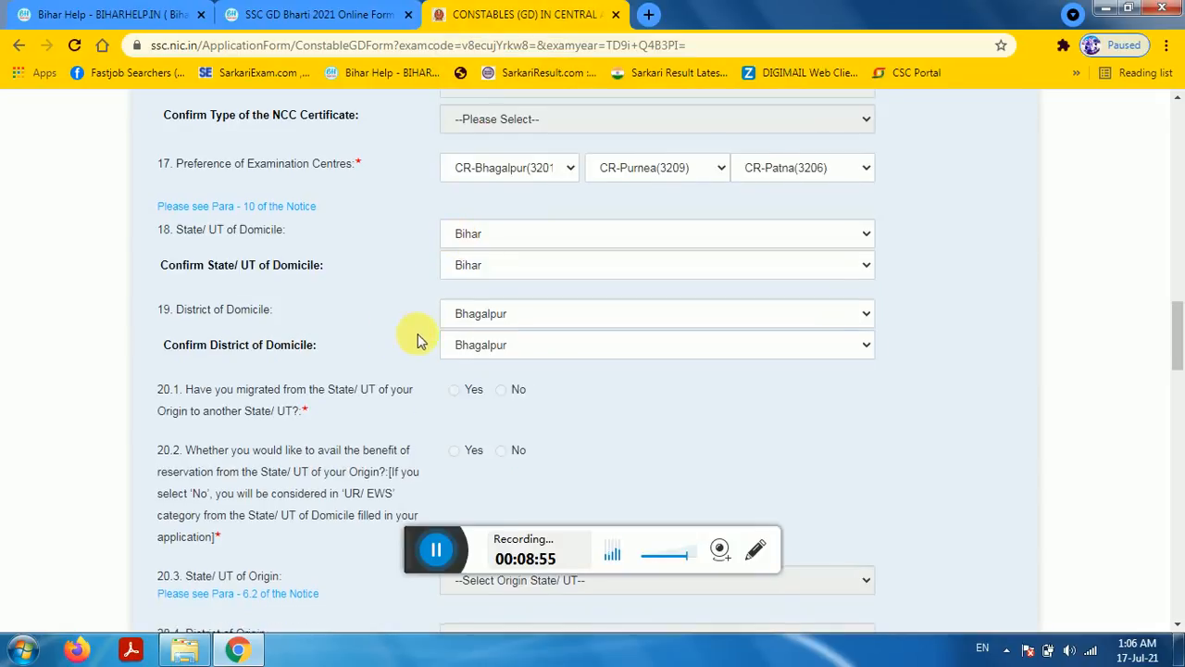
scroll(492, 339, down, 4)
scroll(525, 350, down, 2)
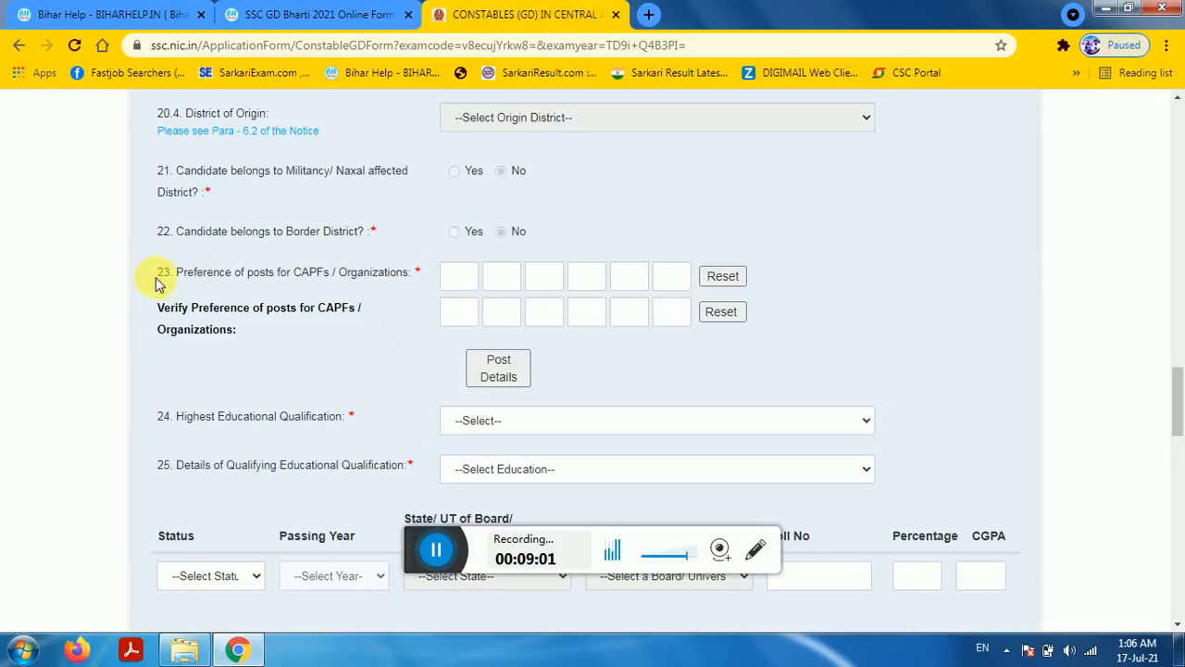
- Check the post codes and enter D and E as the first two post preferences
drag(159, 273, 407, 282)
click(408, 280)
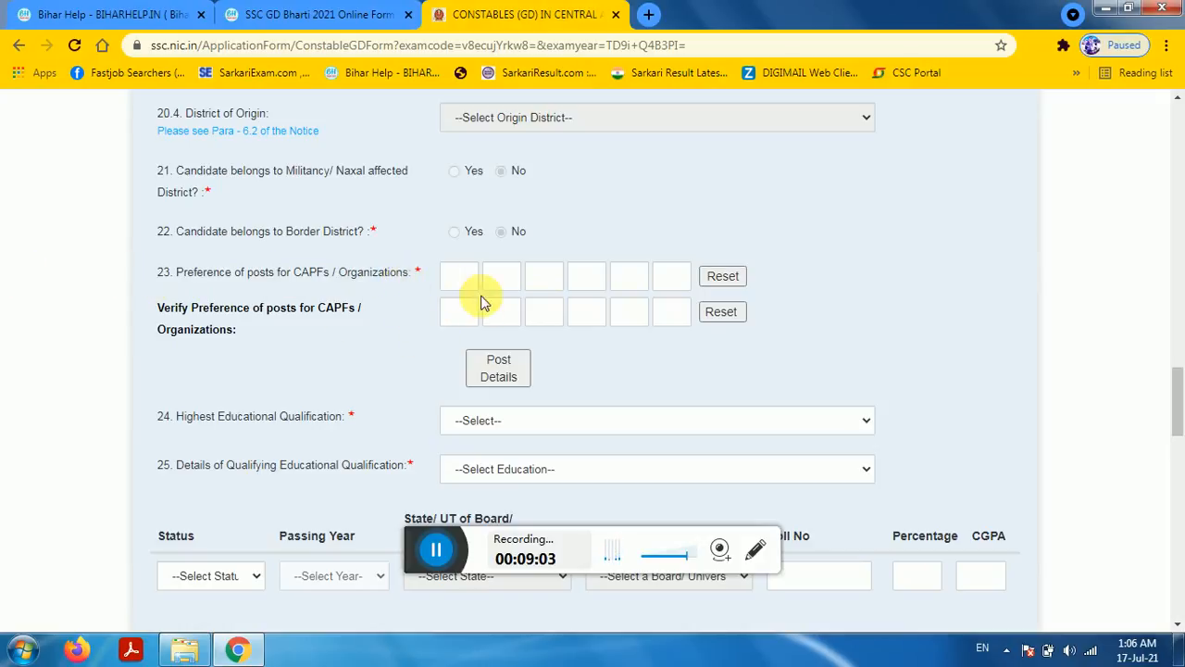
click(501, 382)
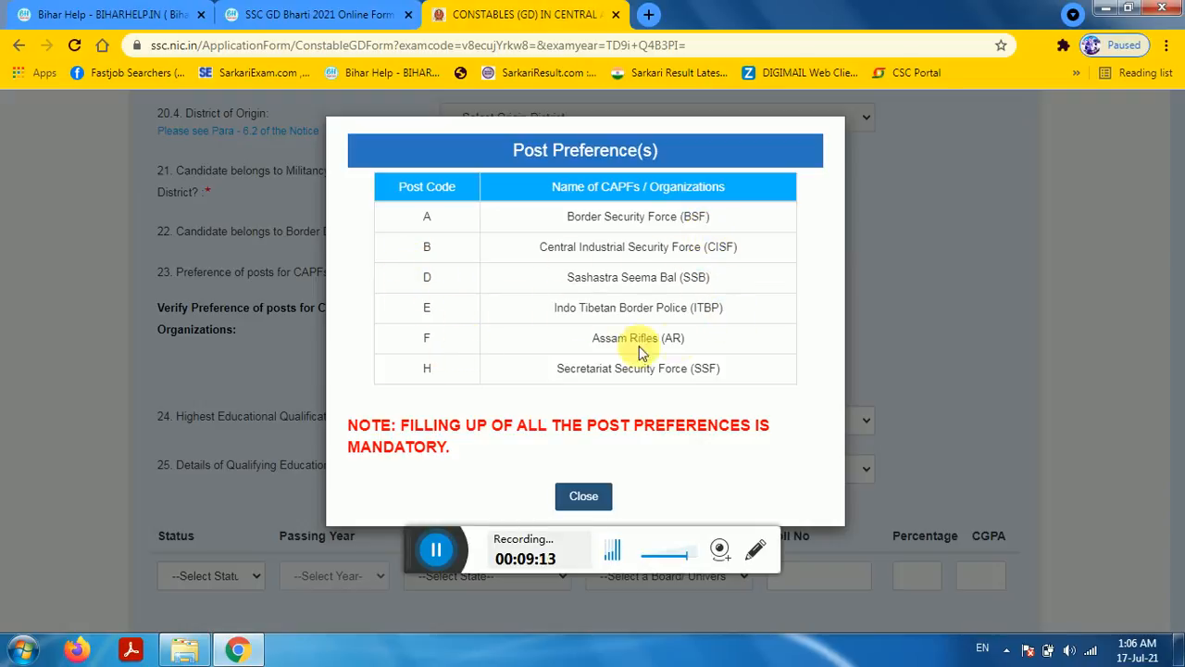
click(596, 497)
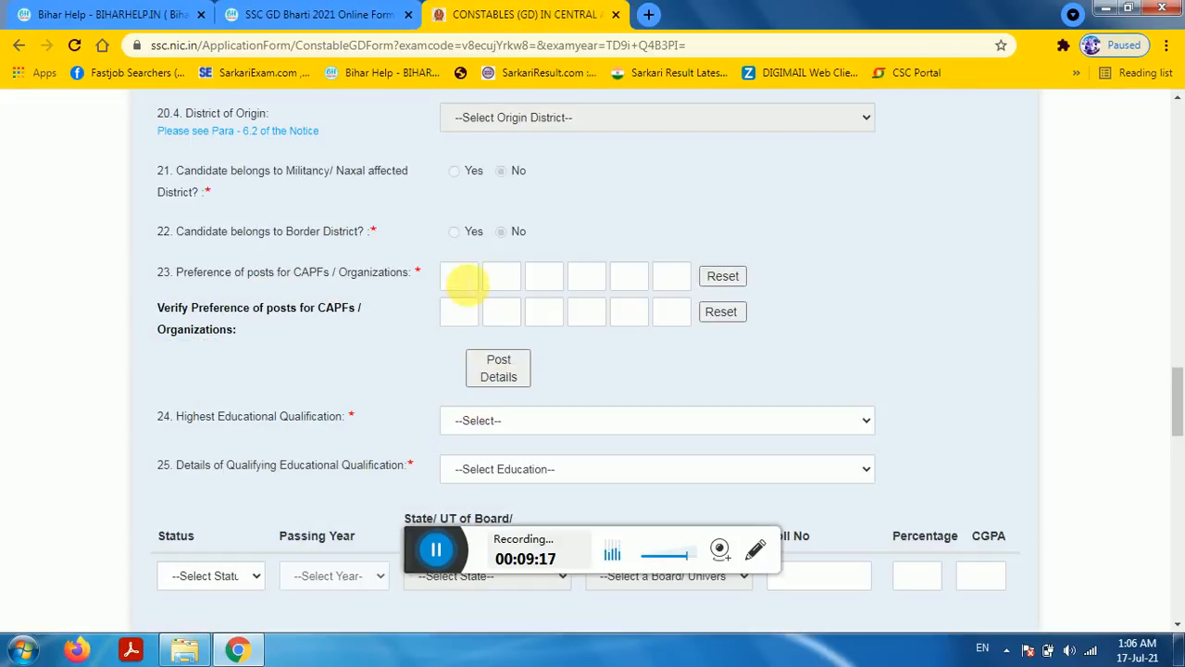
click(463, 276)
text(D)
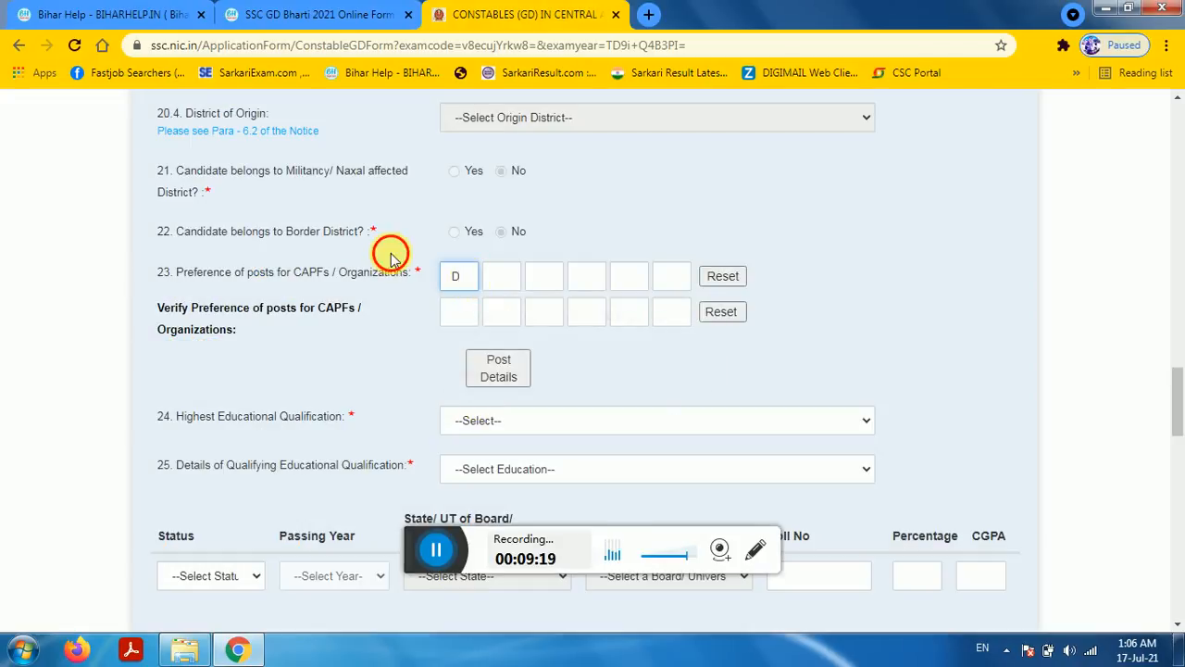
click(243, 651)
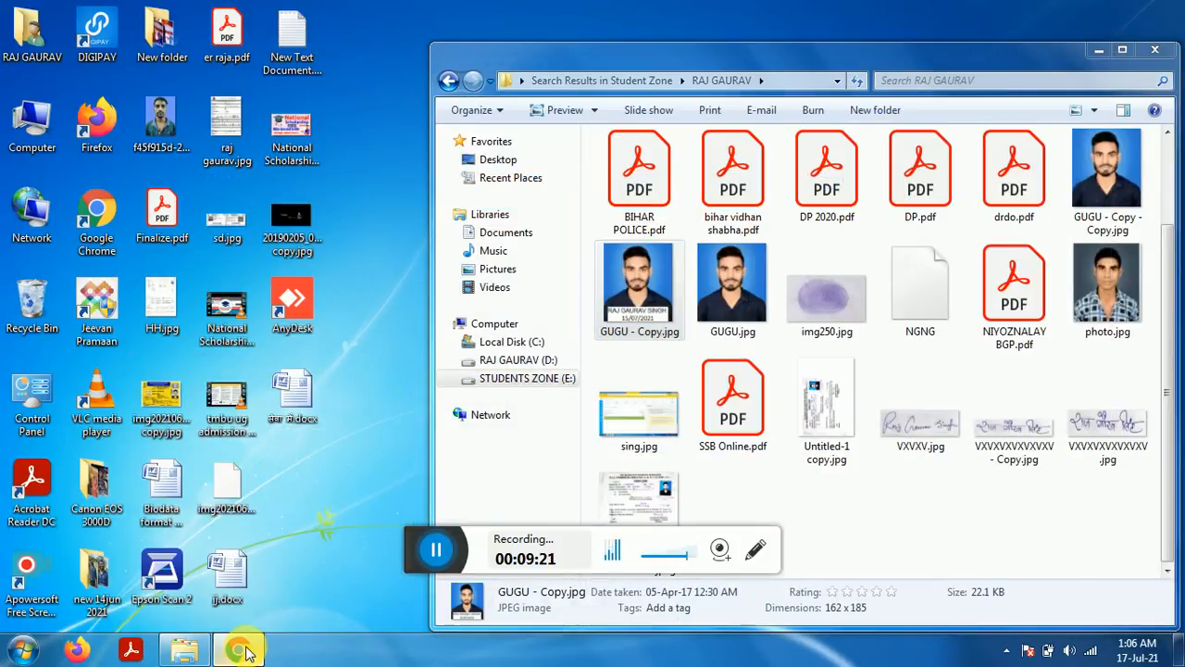
click(239, 651)
click(498, 370)
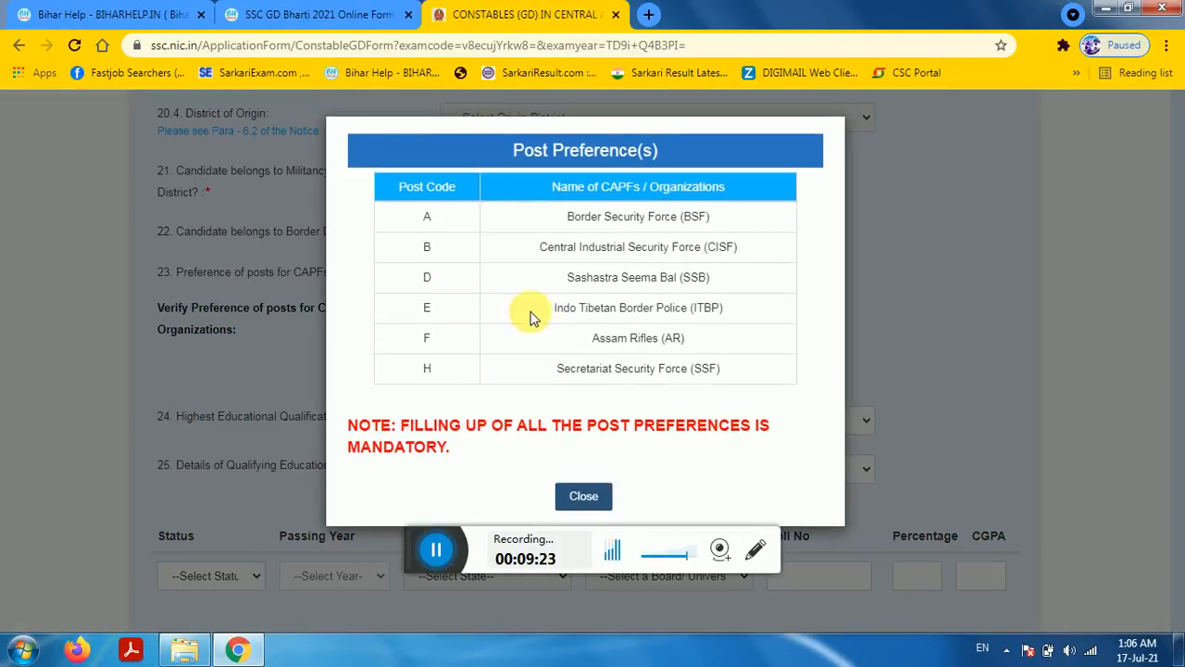
click(585, 491)
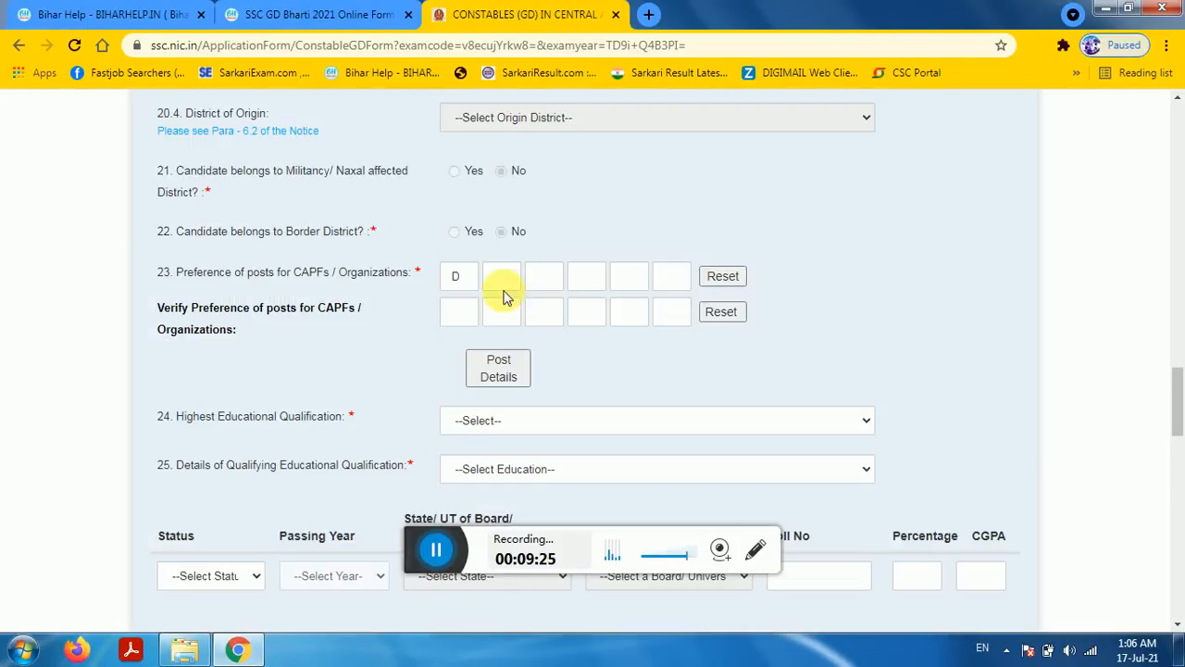
click(503, 285)
text(E)
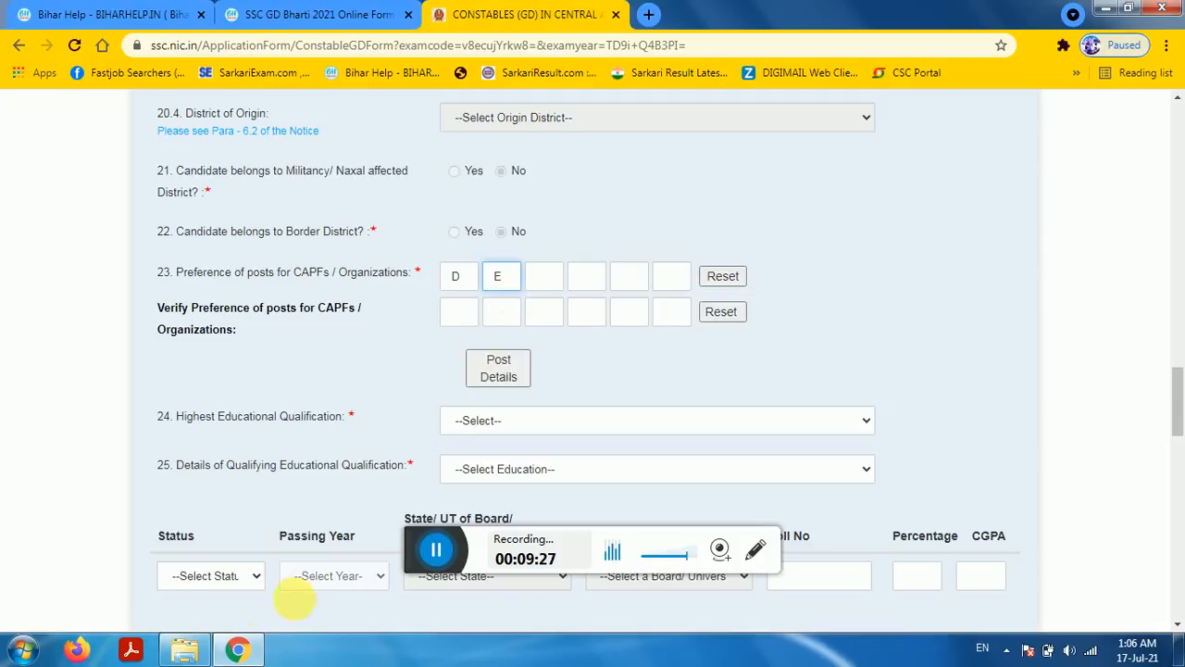
- Enter preferences three to six as B, A, F, H, replacing the invalid C with F
click(498, 368)
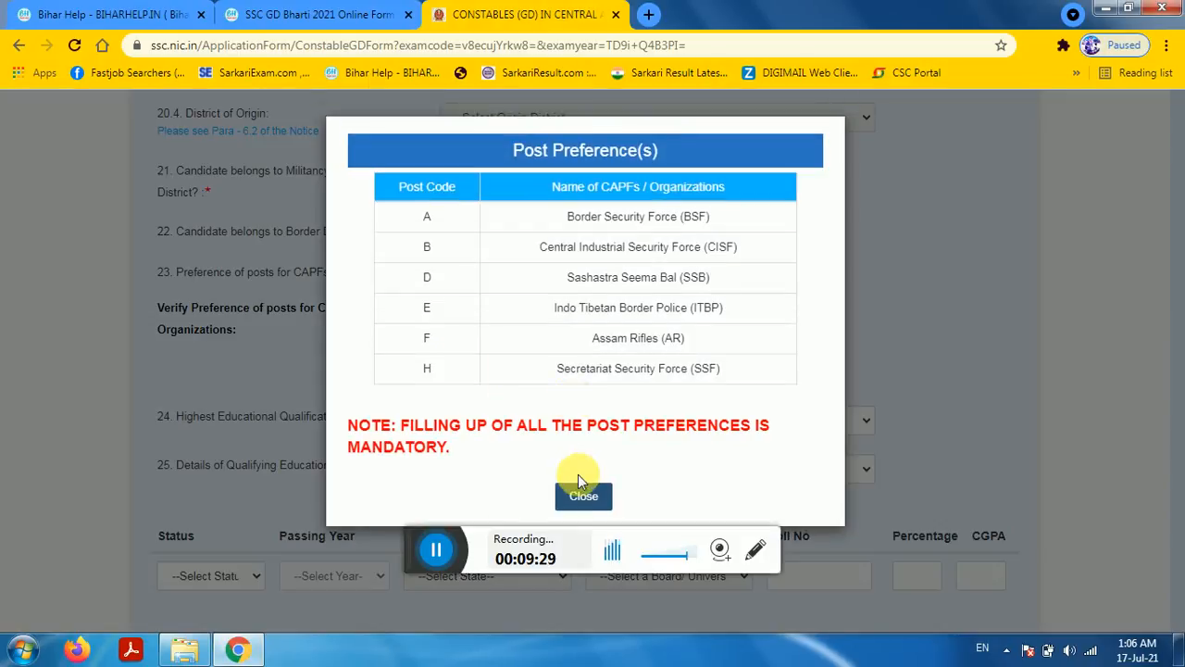
click(584, 496)
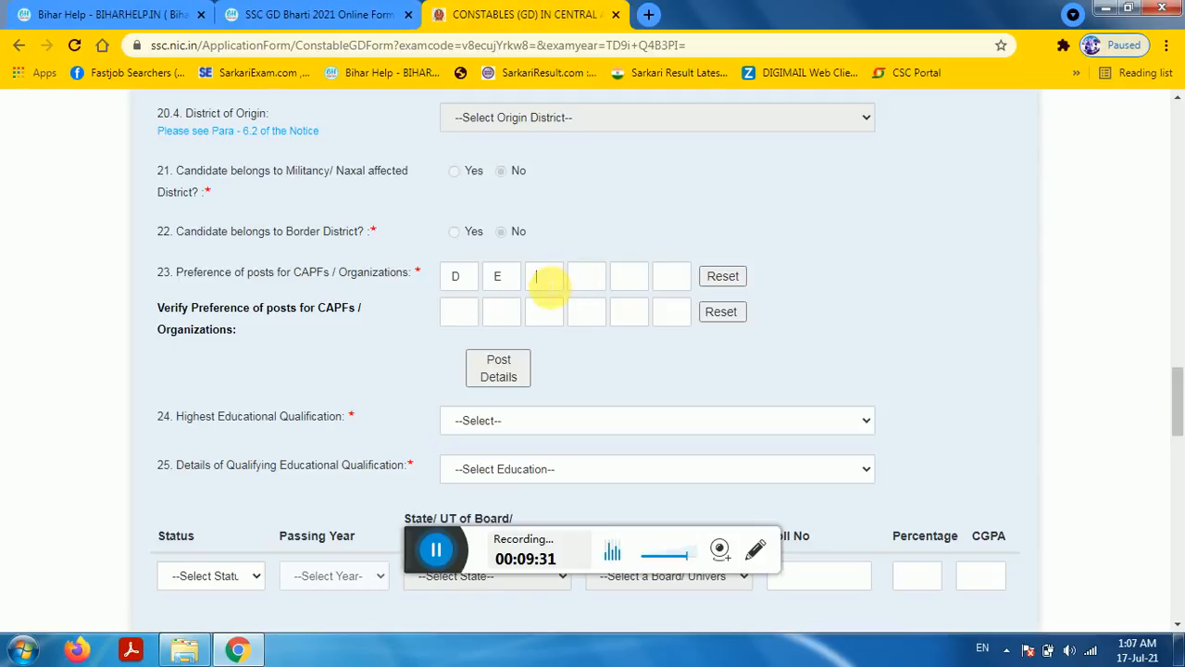
click(546, 283)
text(B)
click(589, 277)
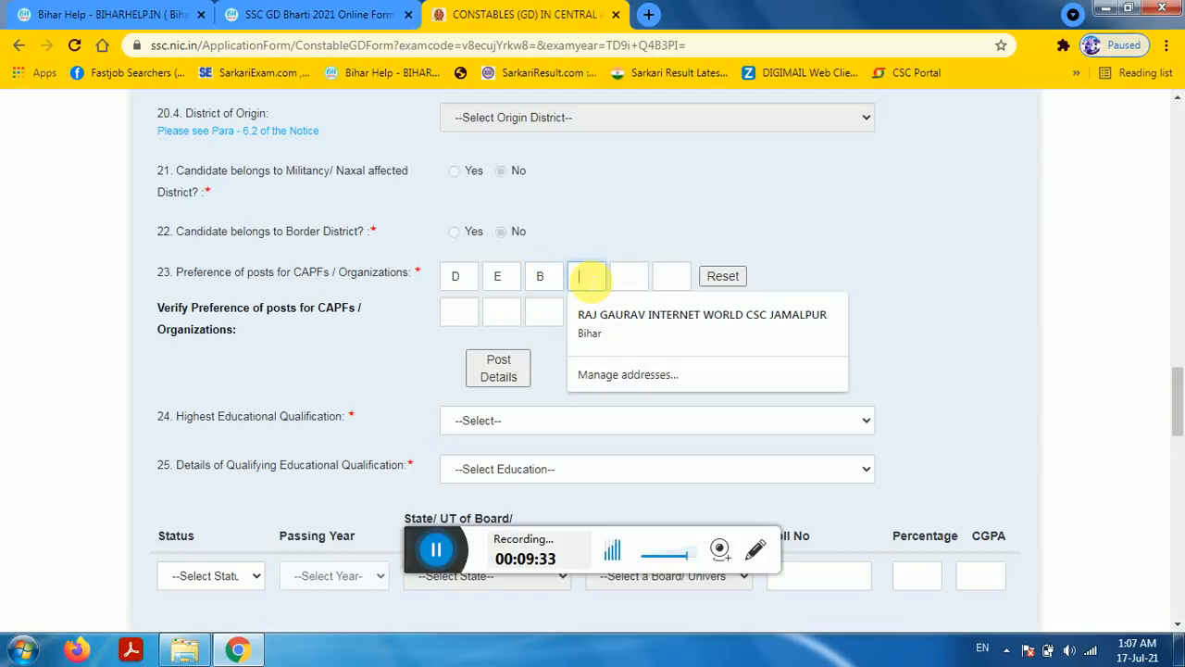
text(A)
click(630, 278)
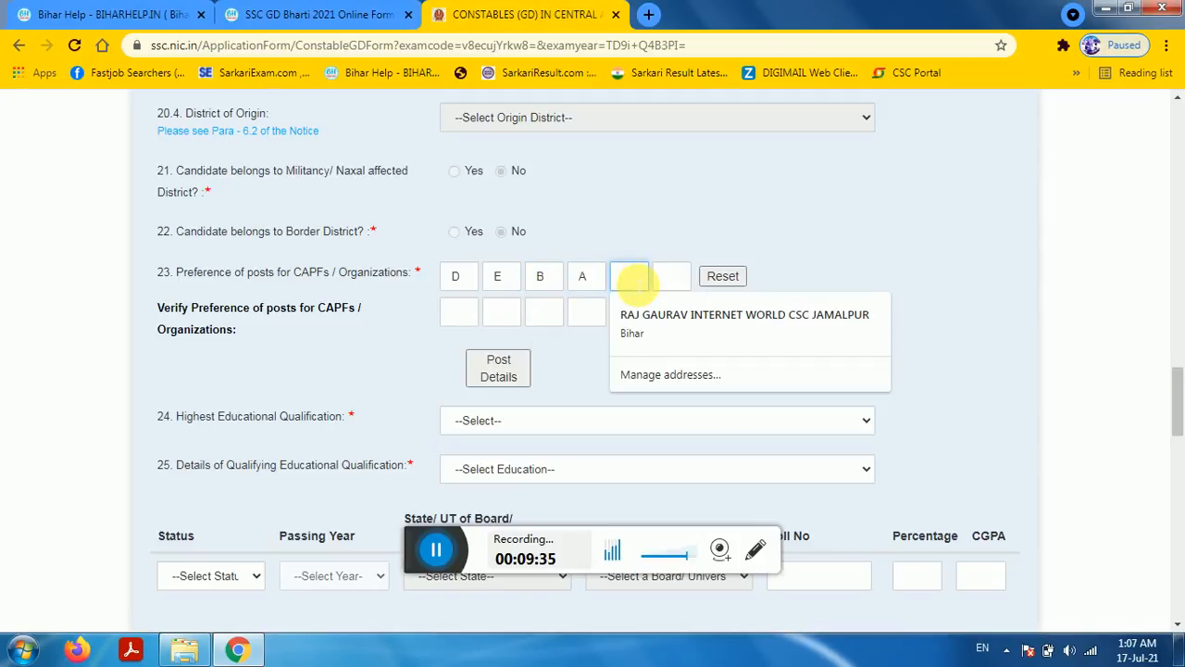
text(C)
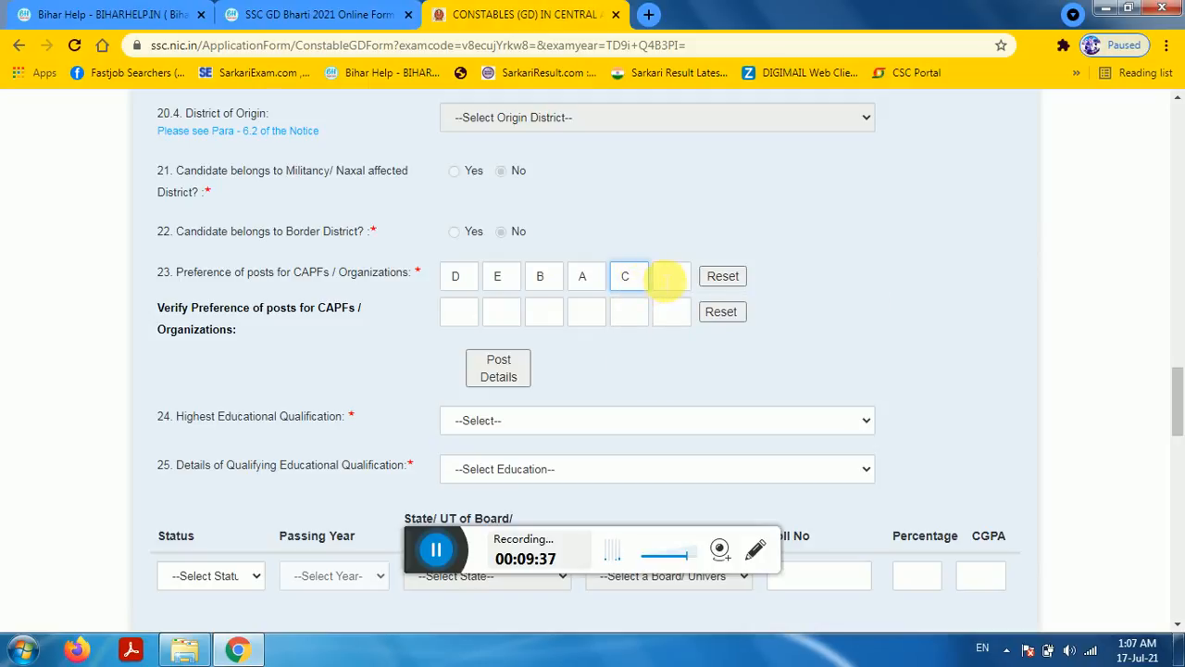
click(671, 277)
click(745, 143)
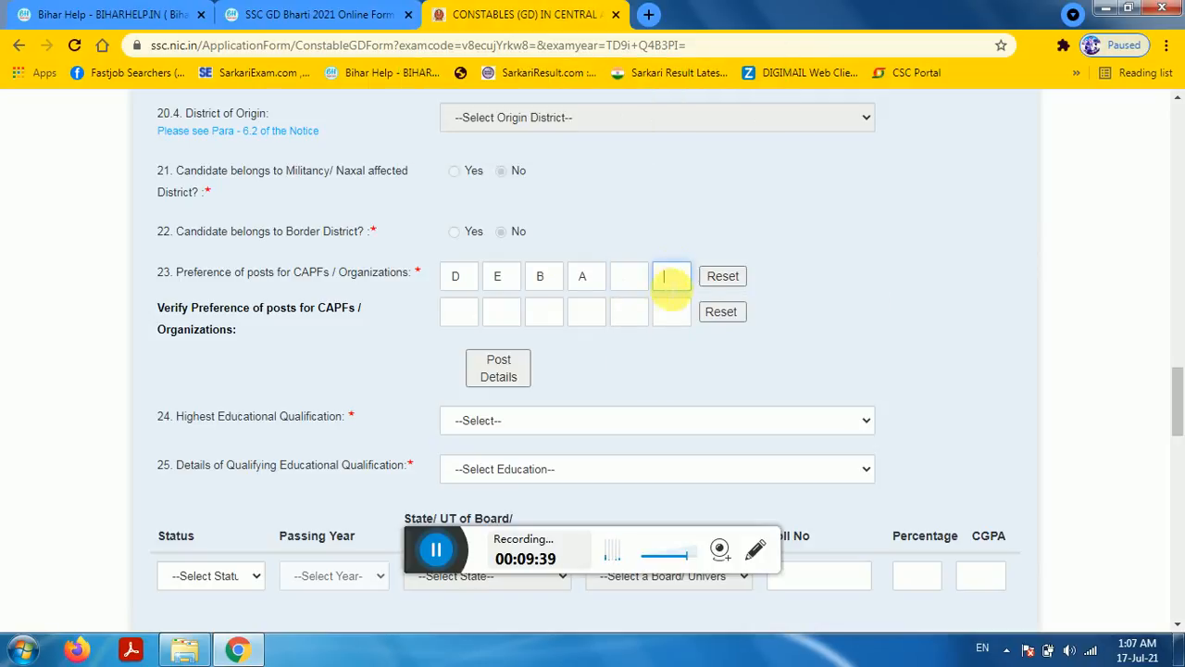
click(517, 369)
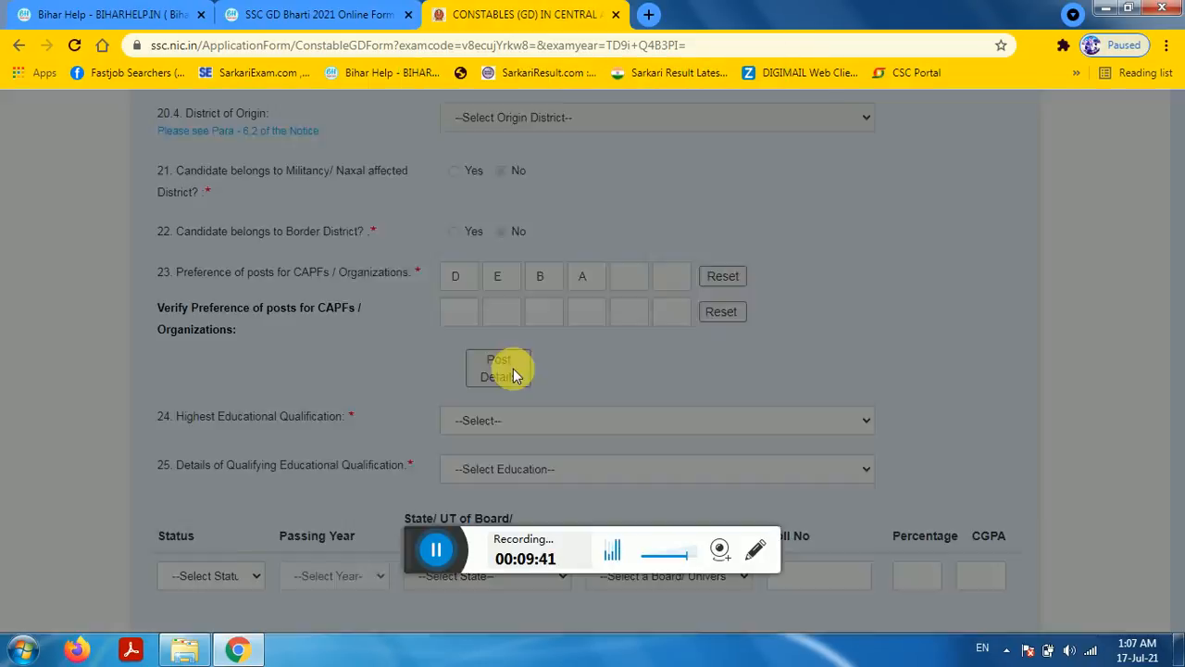
click(582, 497)
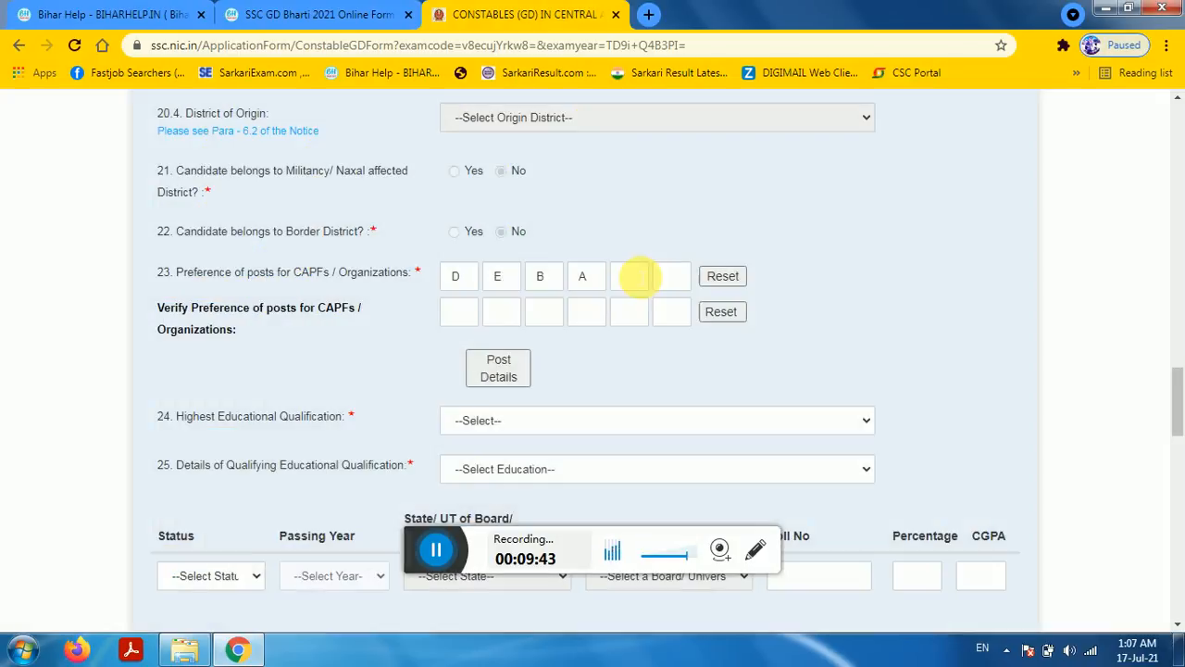
click(632, 276)
text(F)
click(671, 278)
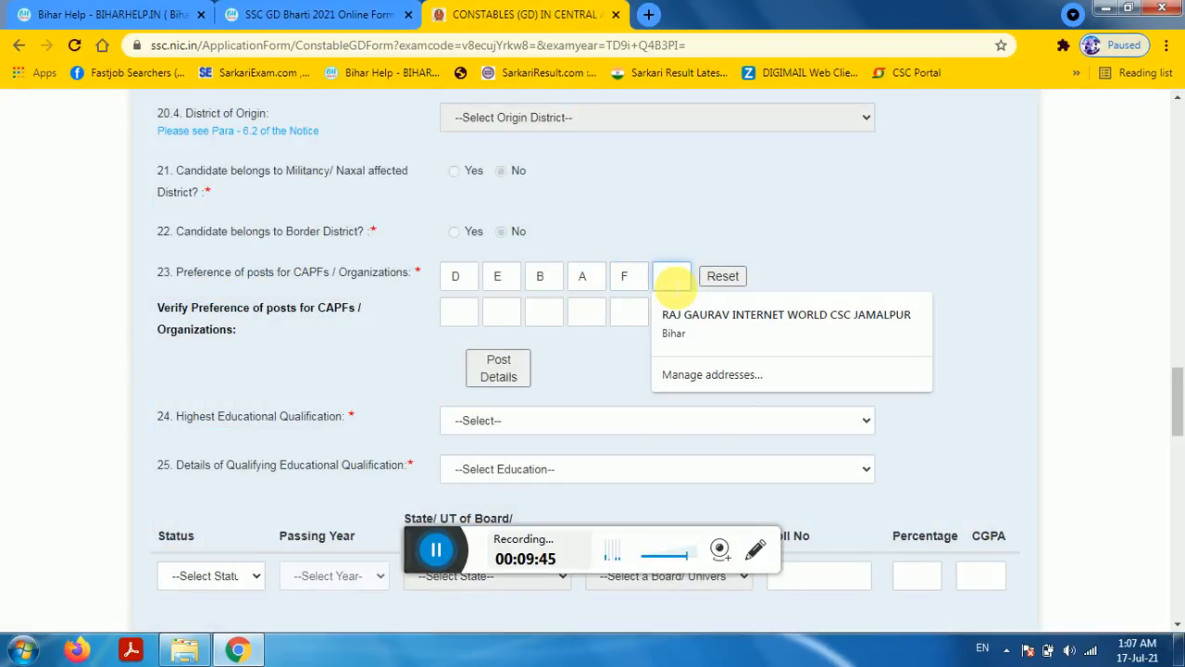
text(H)
- Repeat D, E, B, A, F, H in the Verify Preference boxes
click(461, 313)
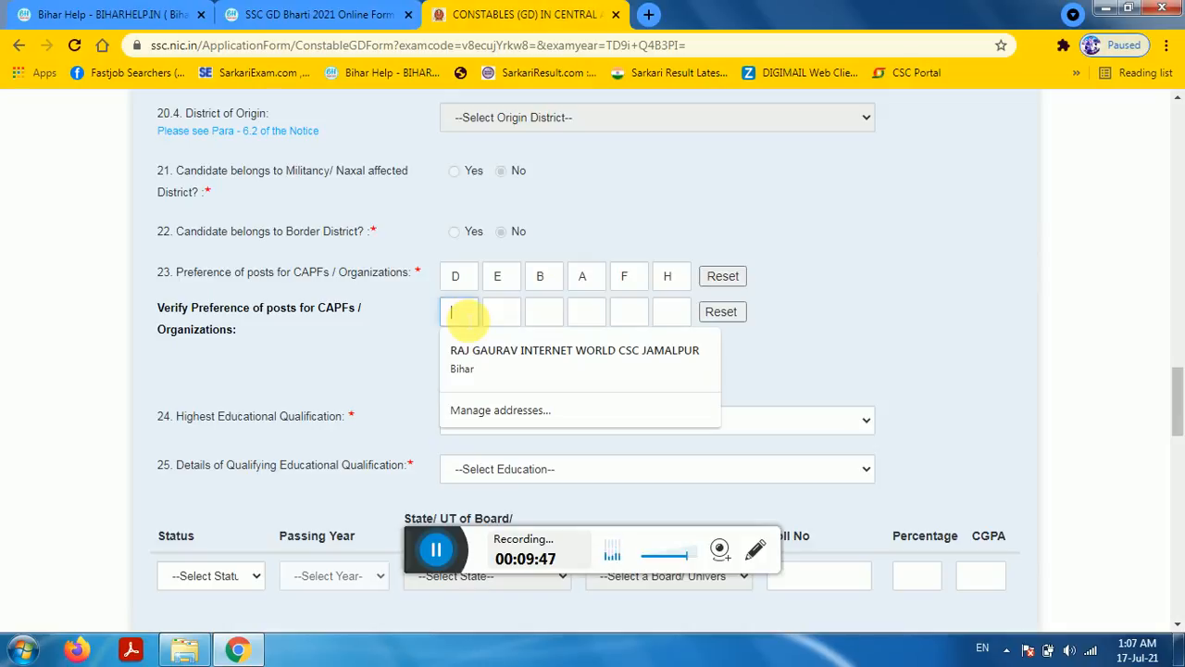
text(D)
click(501, 313)
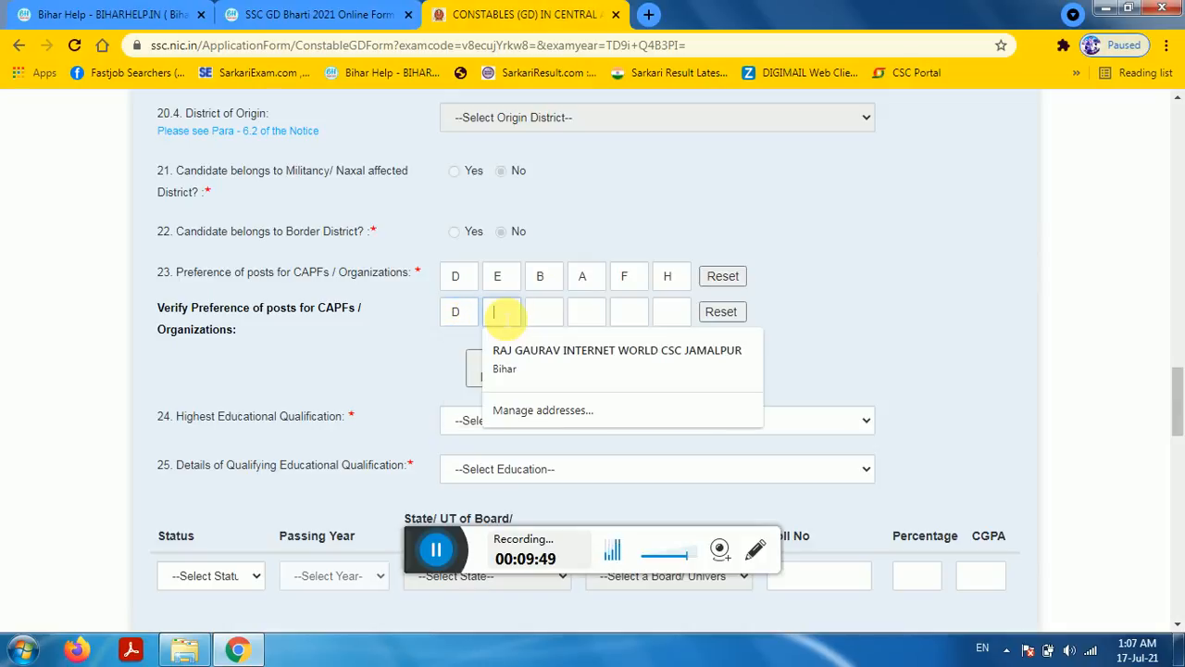
text(E)
click(545, 313)
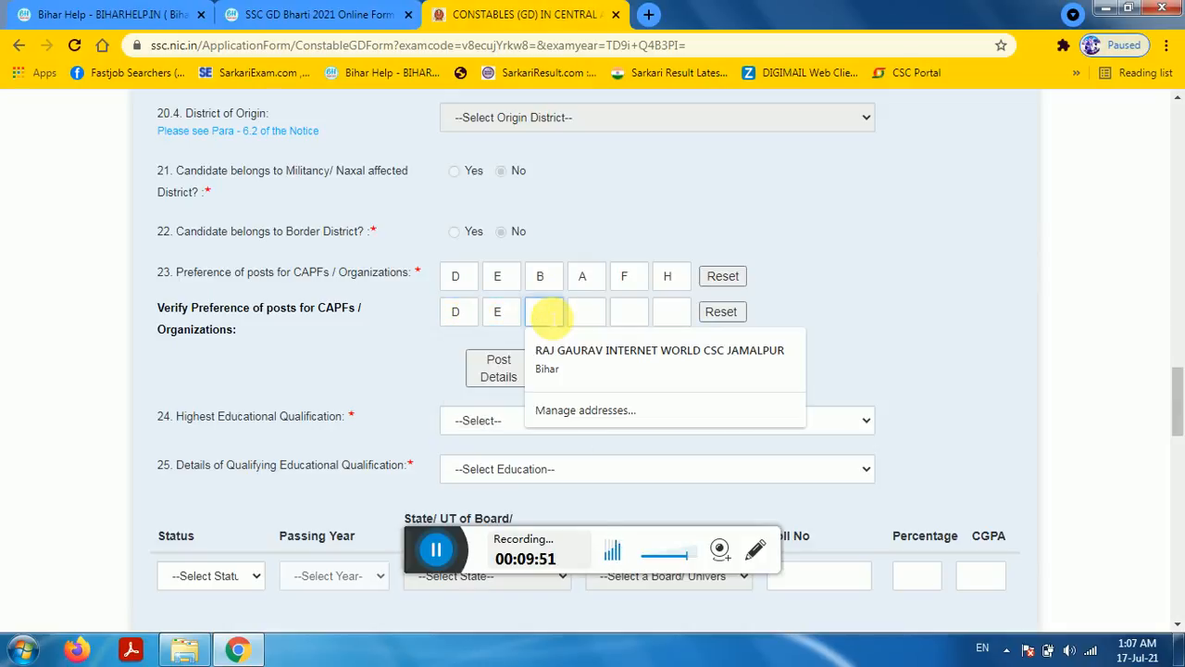
text(B)
click(584, 313)
text(A)
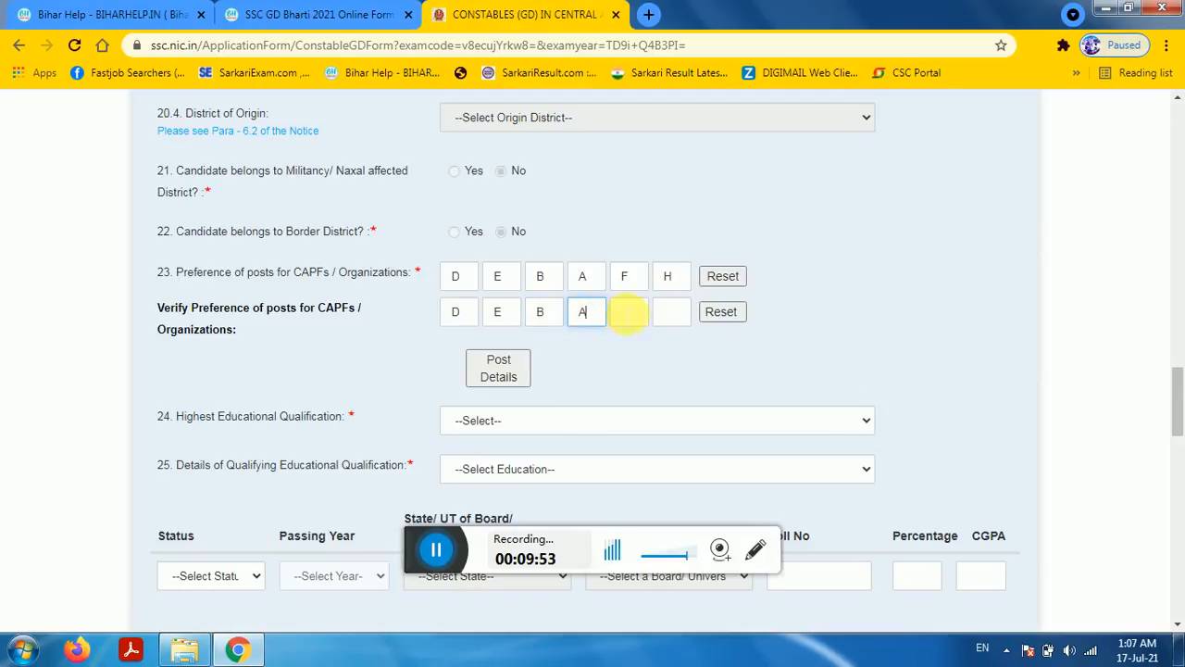
click(627, 313)
text(F)
click(672, 313)
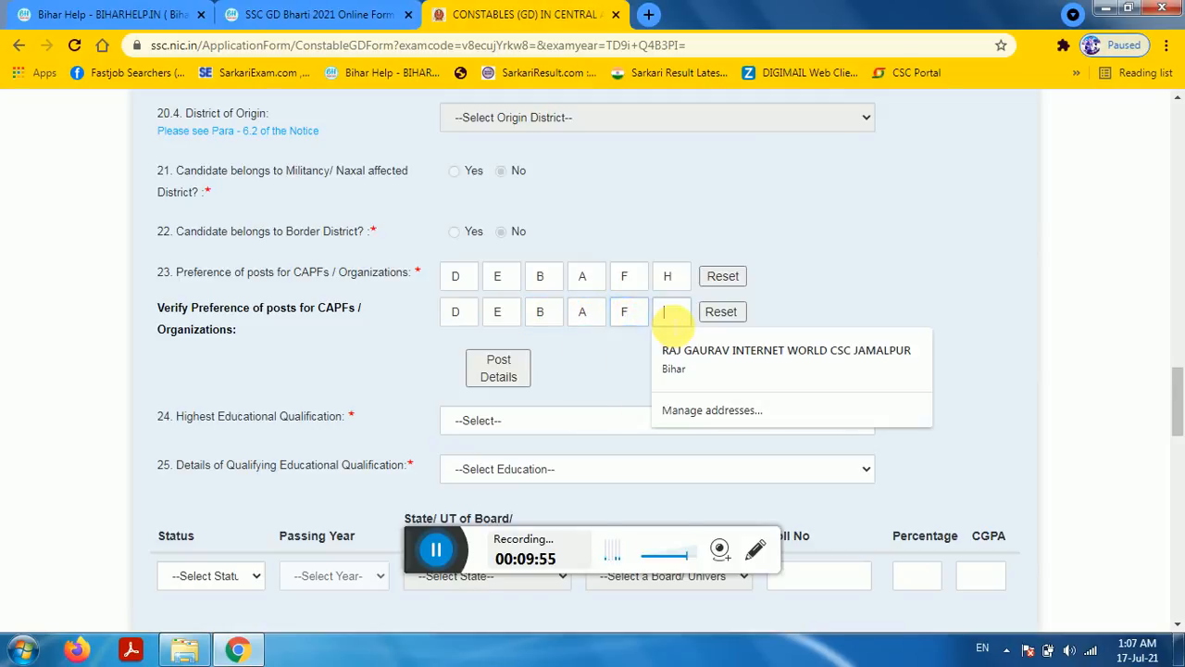
text(H)
scroll(355, 365, down, 1)
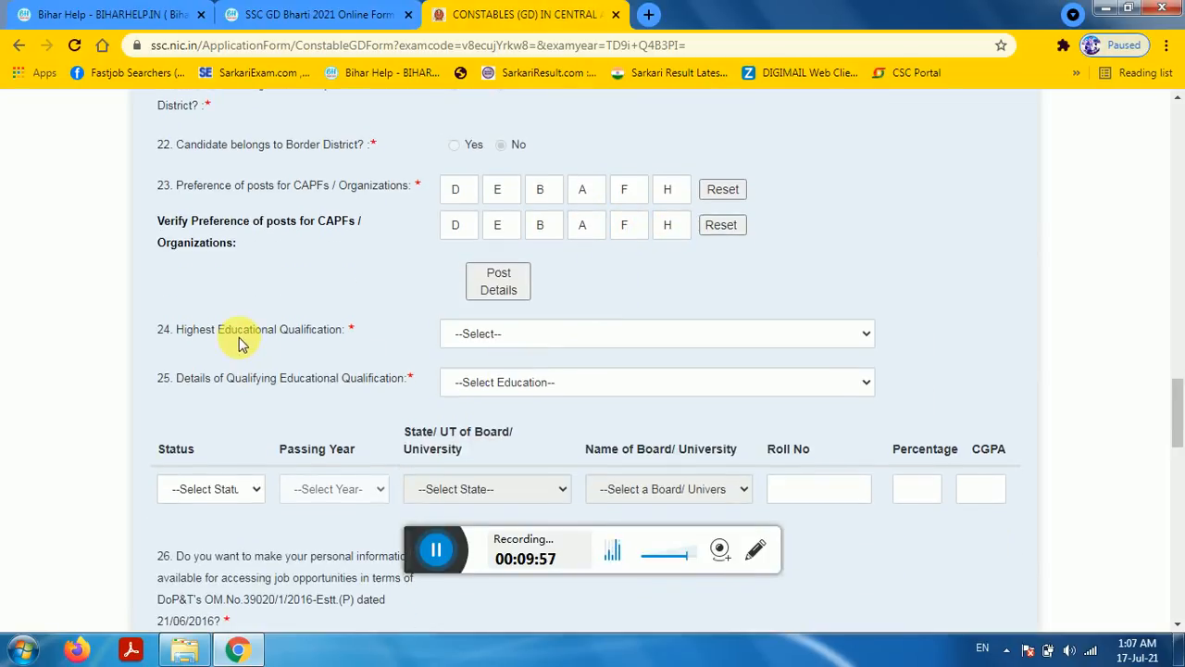
click(479, 333)
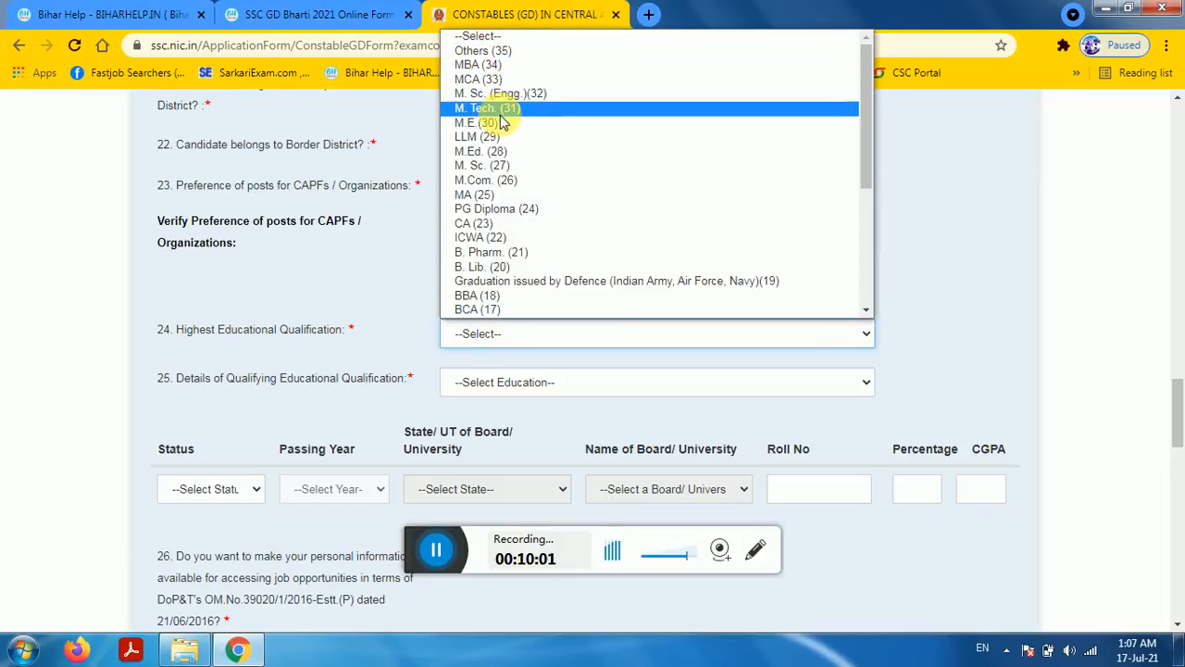
- Select Intermediate/Higher Secondary/10+2 as highest qualification and 10th Standard as qualifying education
scroll(505, 121, down, 5)
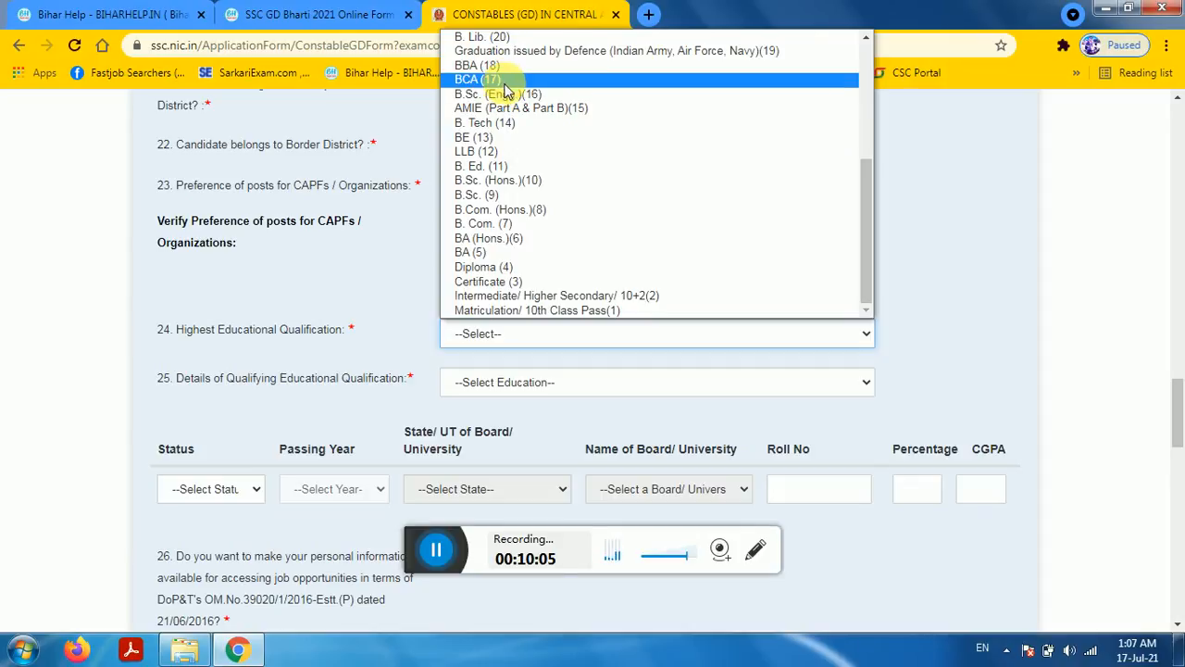
click(547, 296)
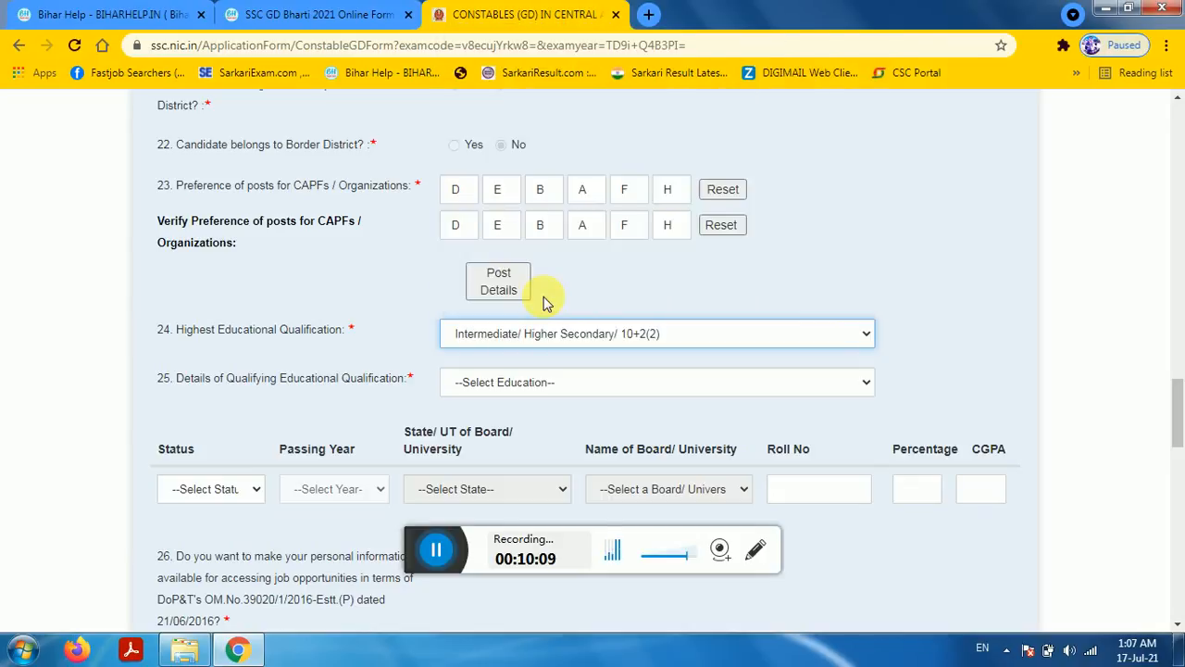
click(463, 390)
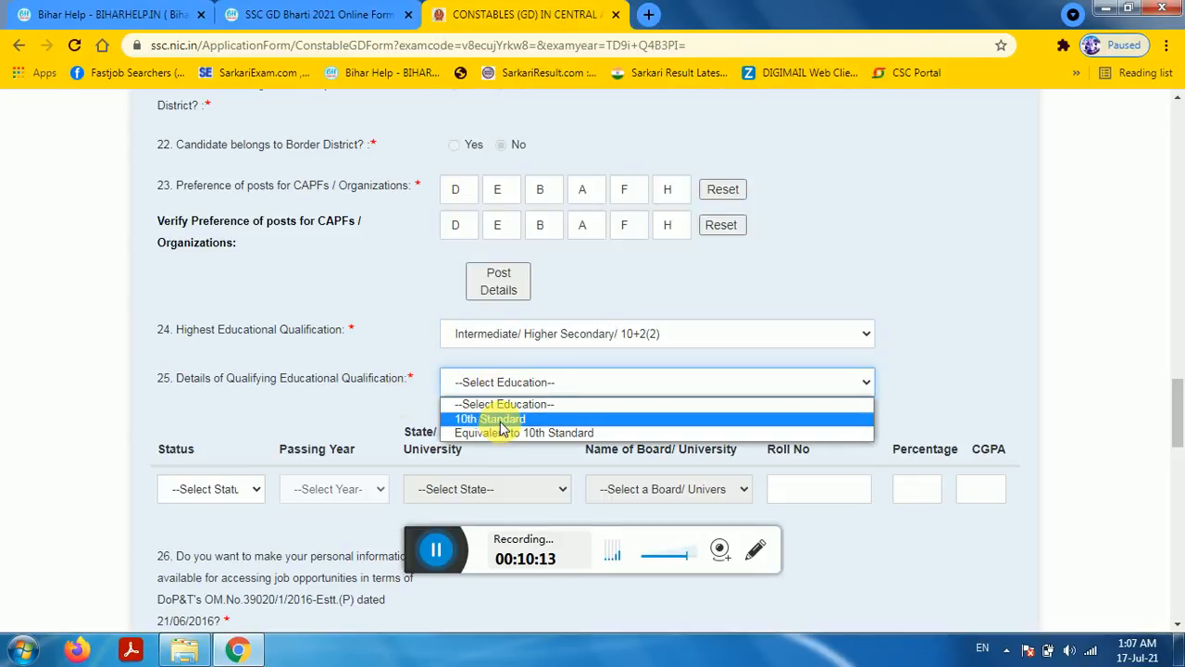
click(491, 419)
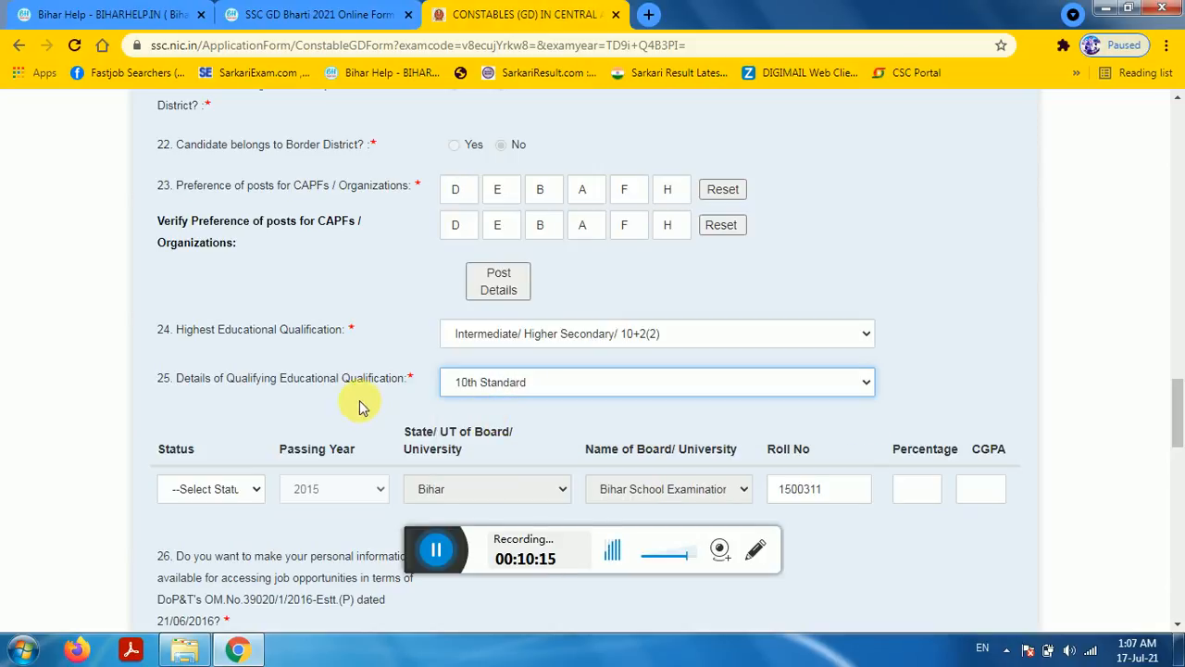
- Mark the 10th Standard exam as Passed with 65.2 percent
scroll(424, 436, down, 2)
click(232, 315)
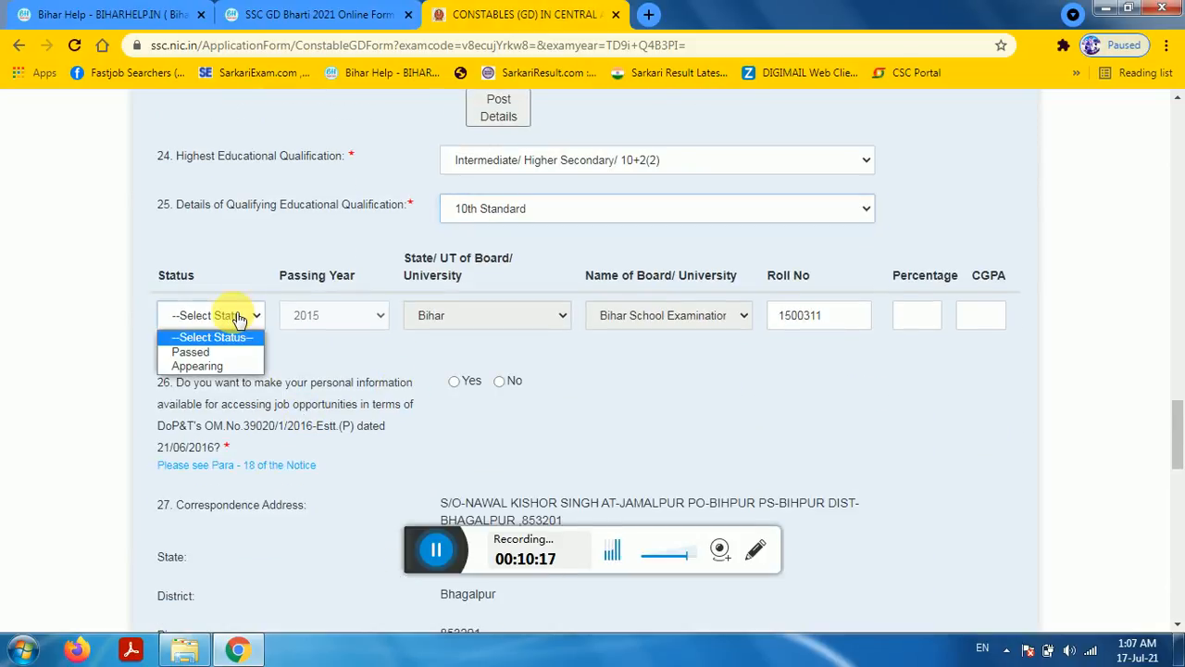
click(266, 256)
click(222, 315)
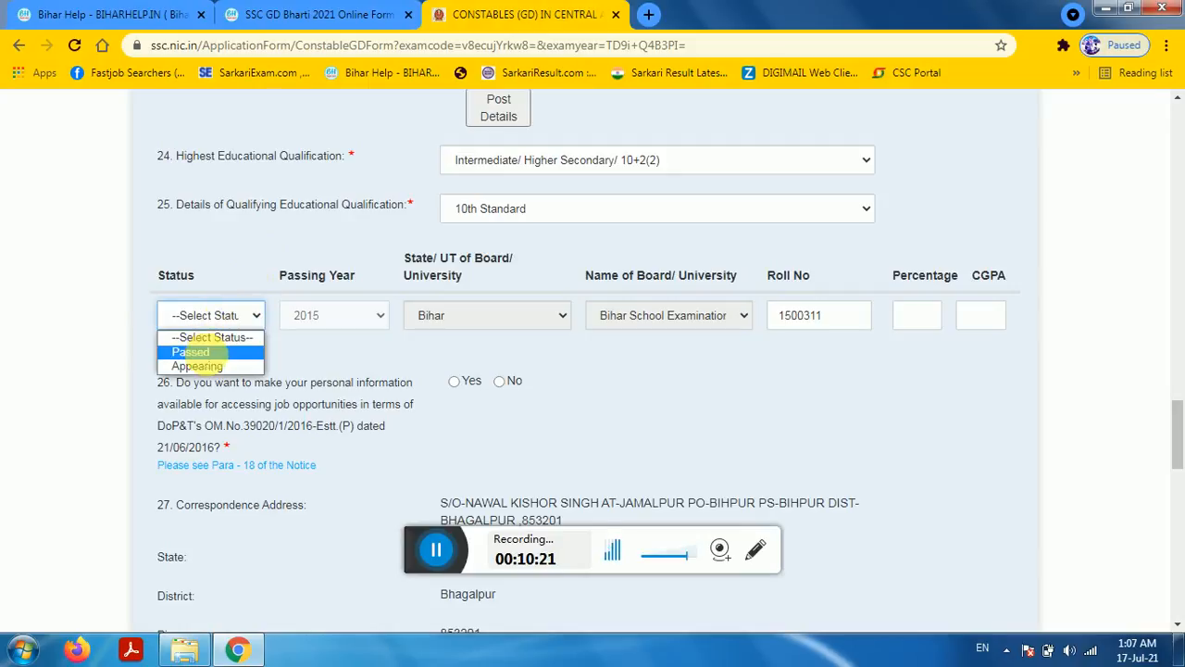
click(192, 351)
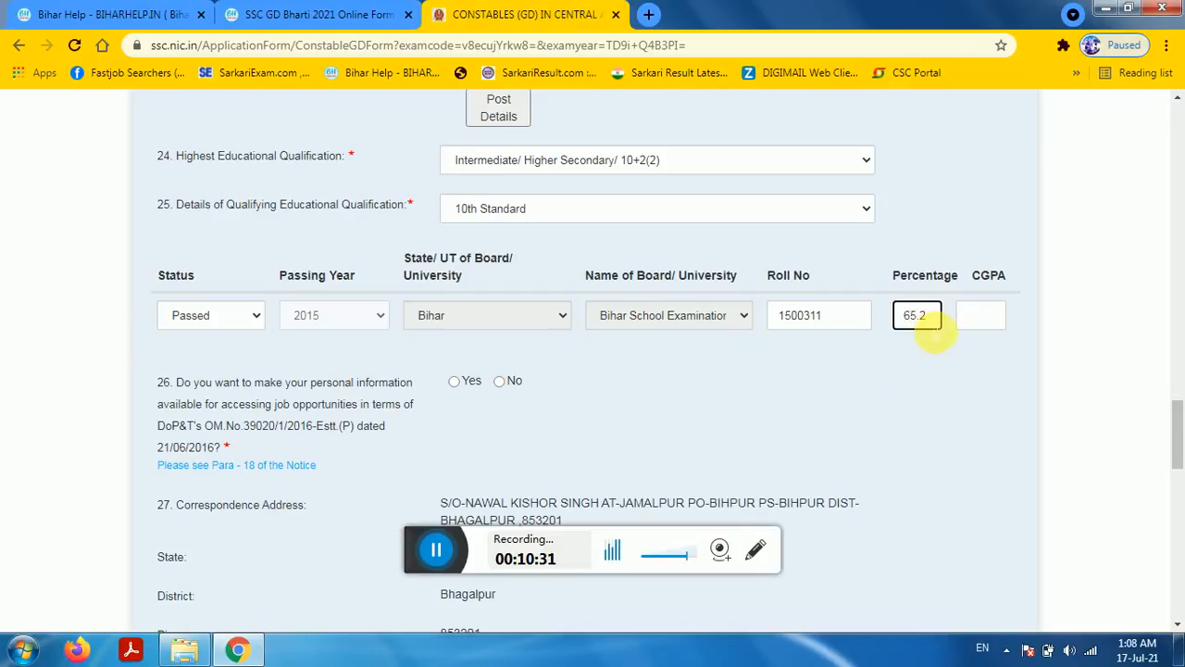
click(755, 407)
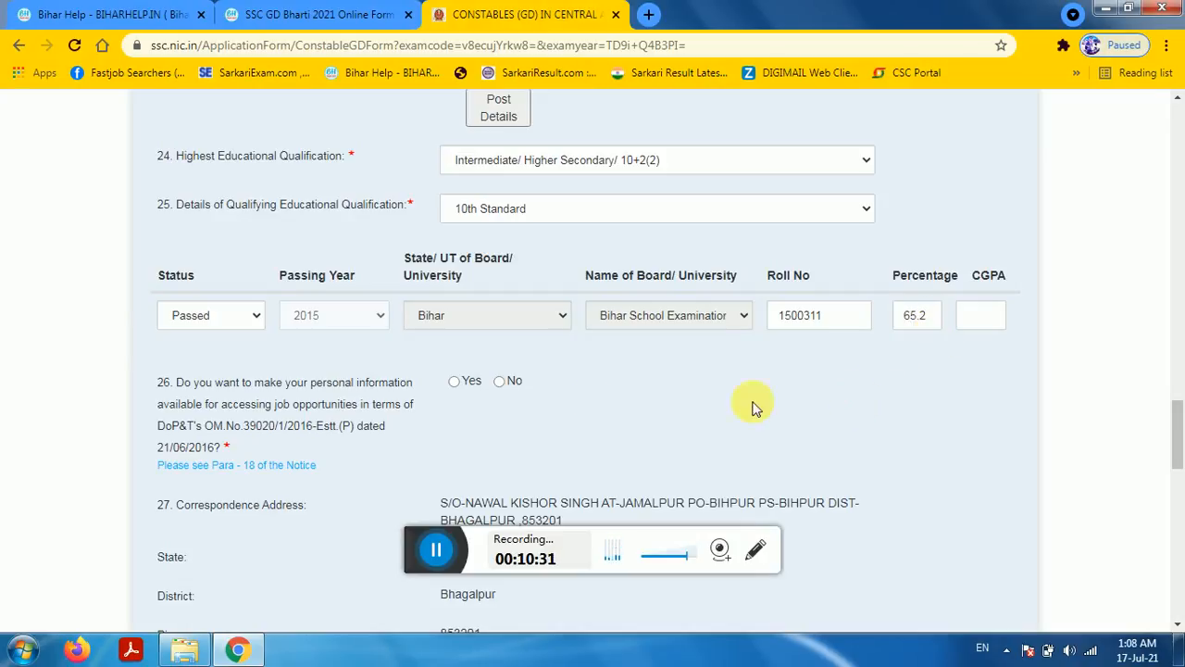
- Answer Yes to question 26 on sharing personal information
click(450, 387)
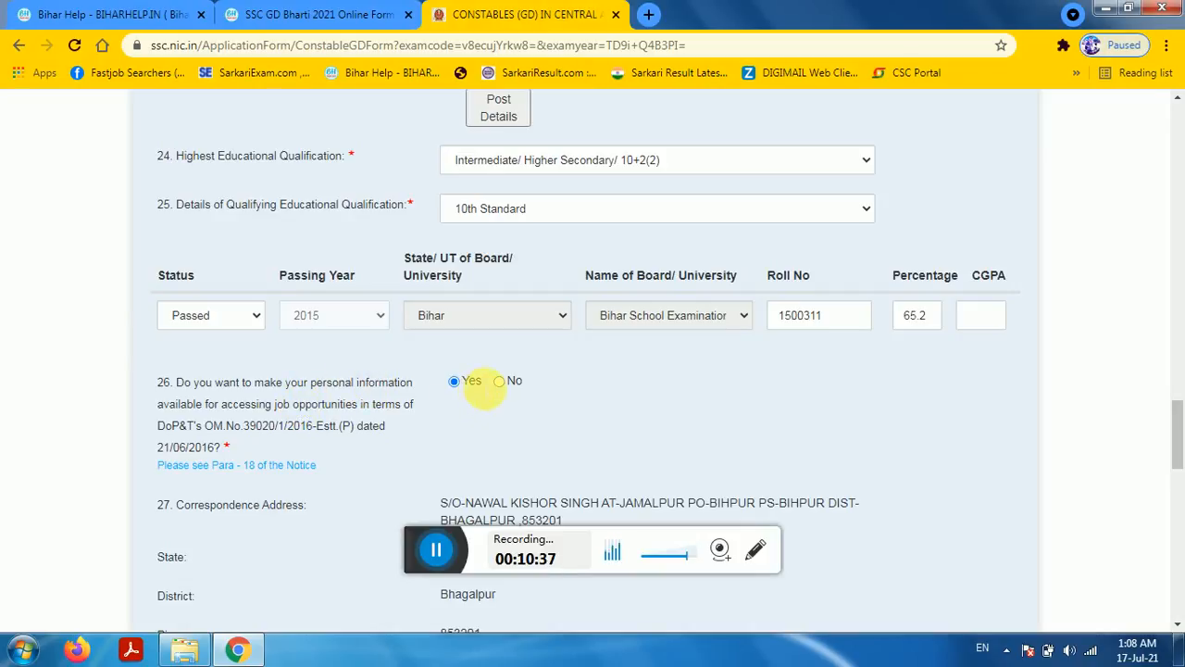
scroll(456, 415, down, 2)
scroll(500, 241, up, 1)
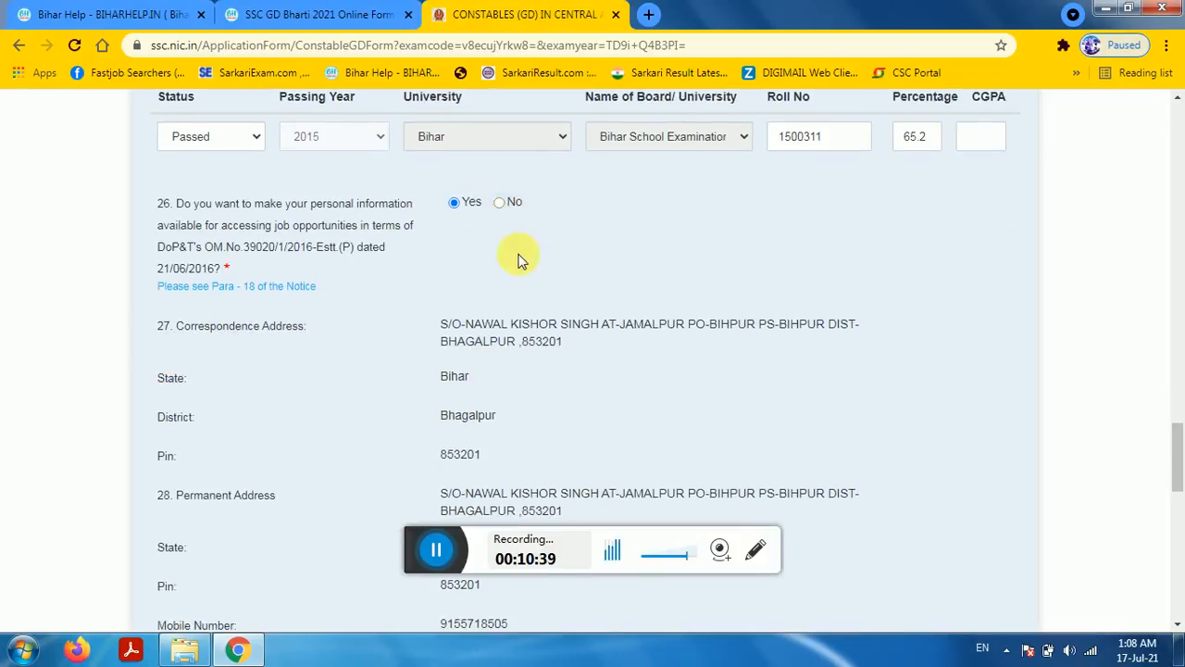
scroll(521, 256, down, 4)
scroll(546, 208, down, 4)
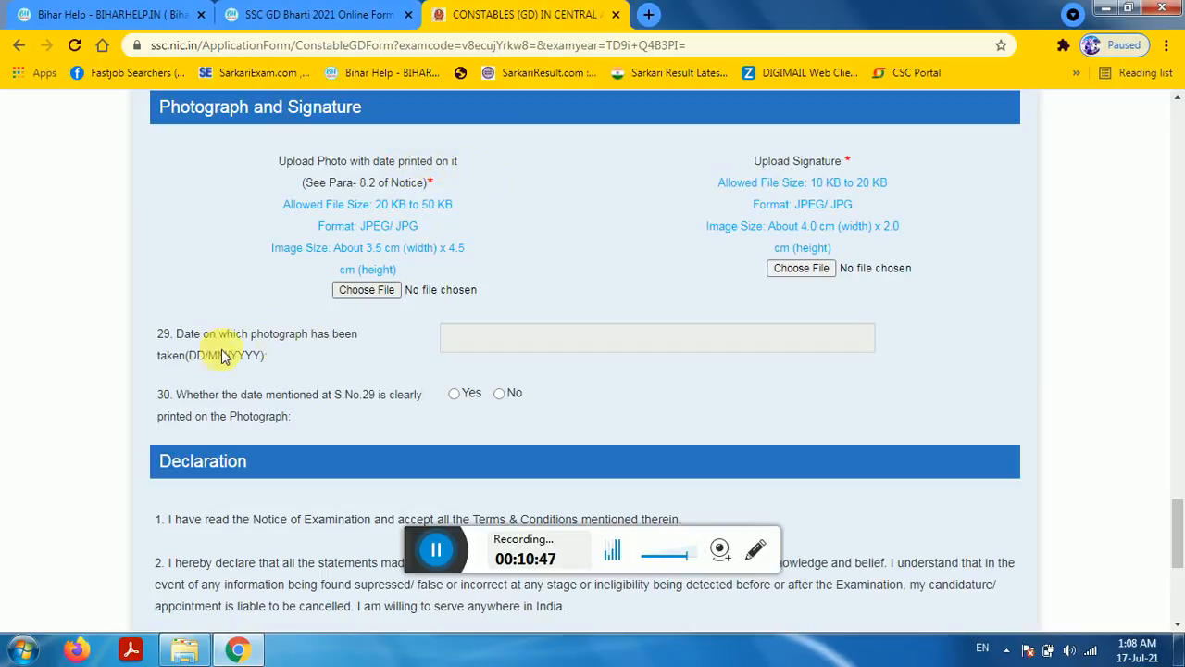
- Upload GUGU - Copy.jpg from the candidate's folder on the E: drive as the photograph
click(389, 291)
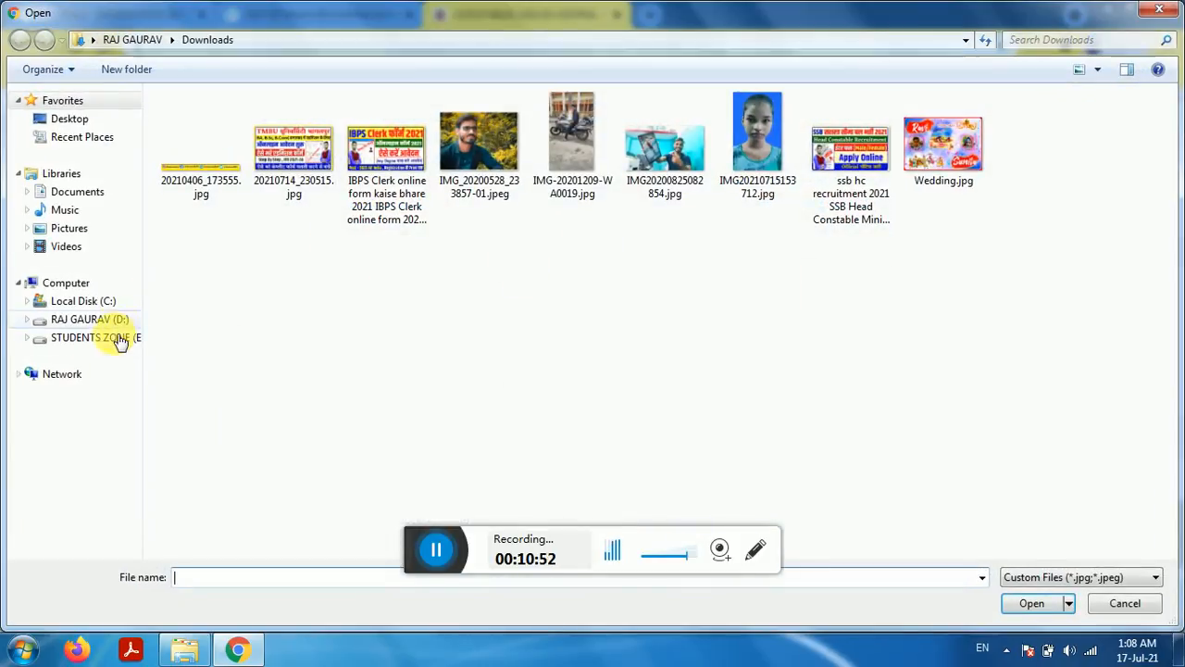
click(118, 341)
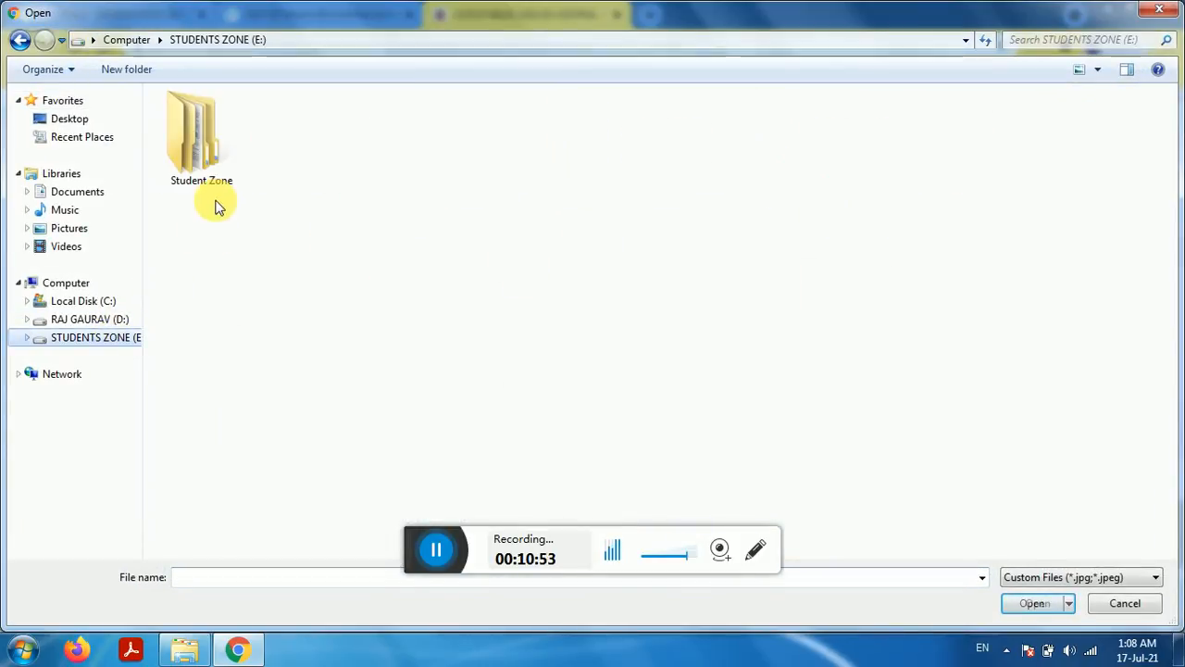
double_click(219, 202)
click(1034, 41)
text(raj gau)
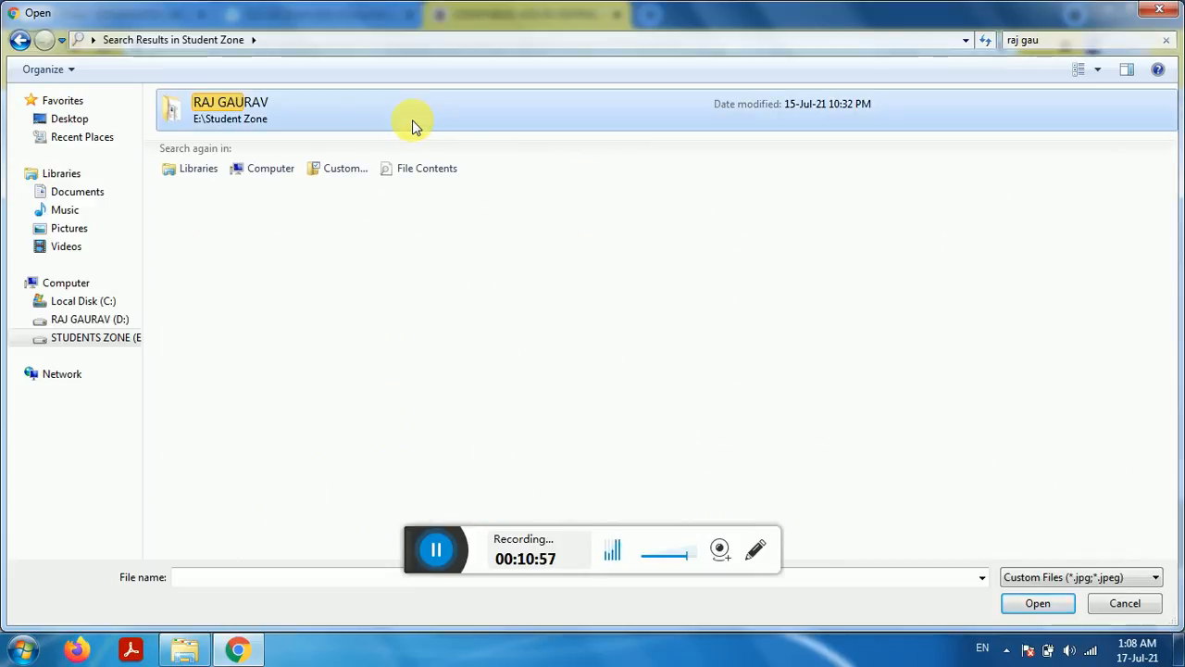
double_click(412, 120)
click(665, 153)
double_click(665, 152)
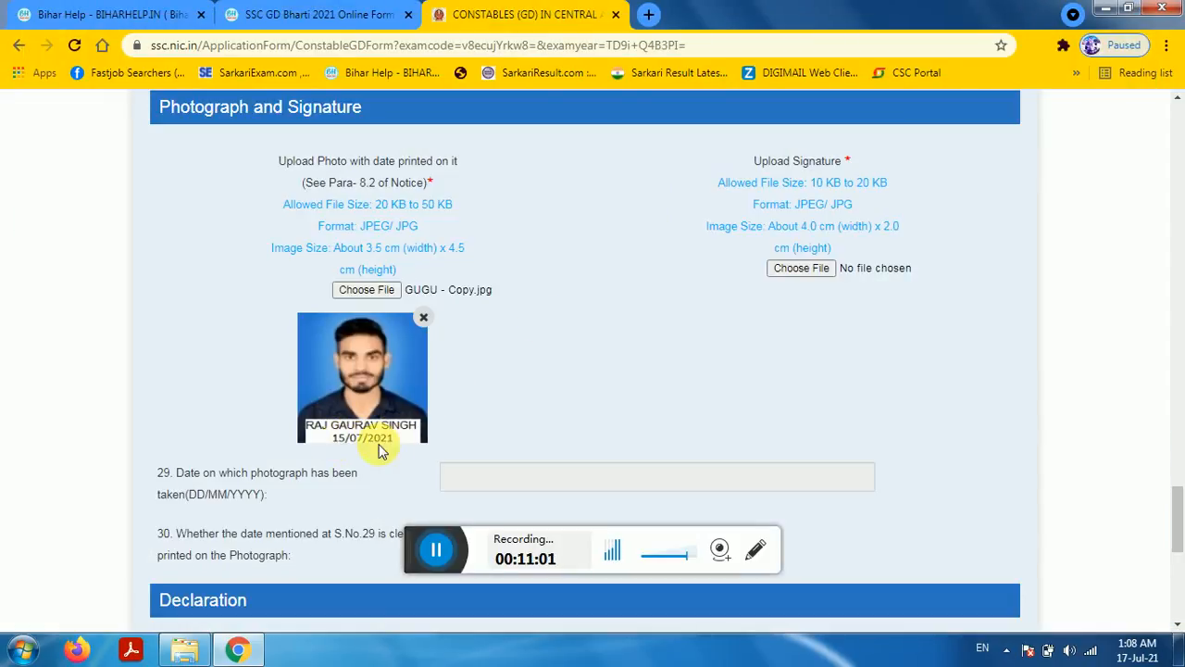
- Set the photo date to 15/07/2021
scroll(370, 443, down, 1)
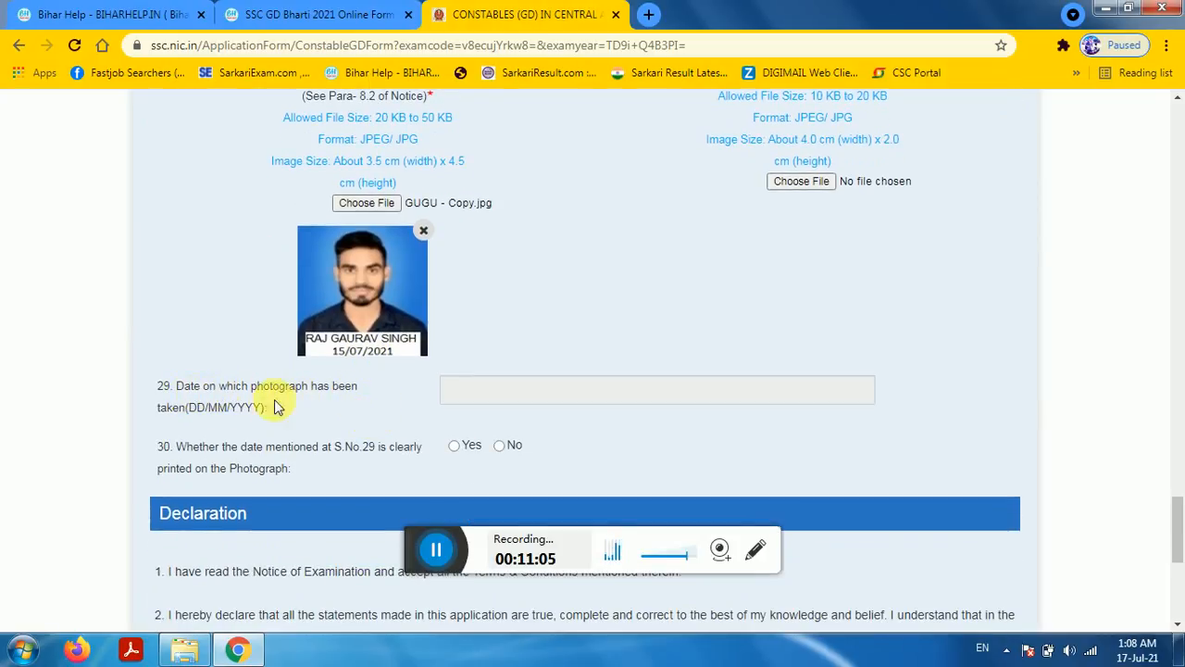
click(549, 396)
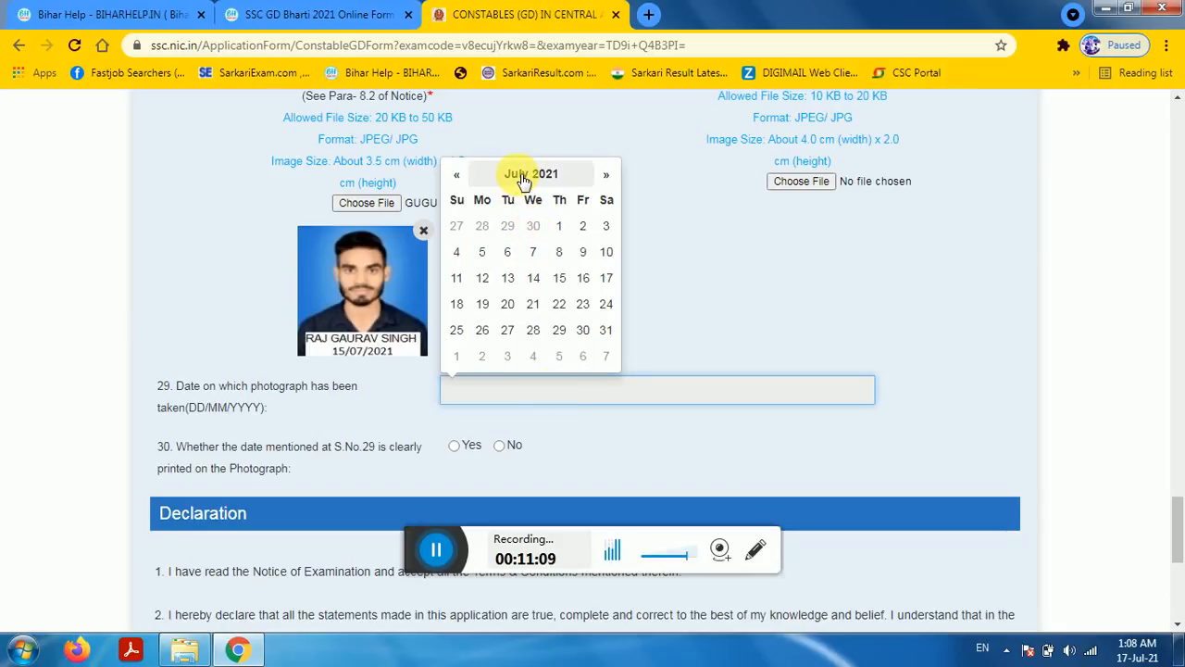
click(558, 280)
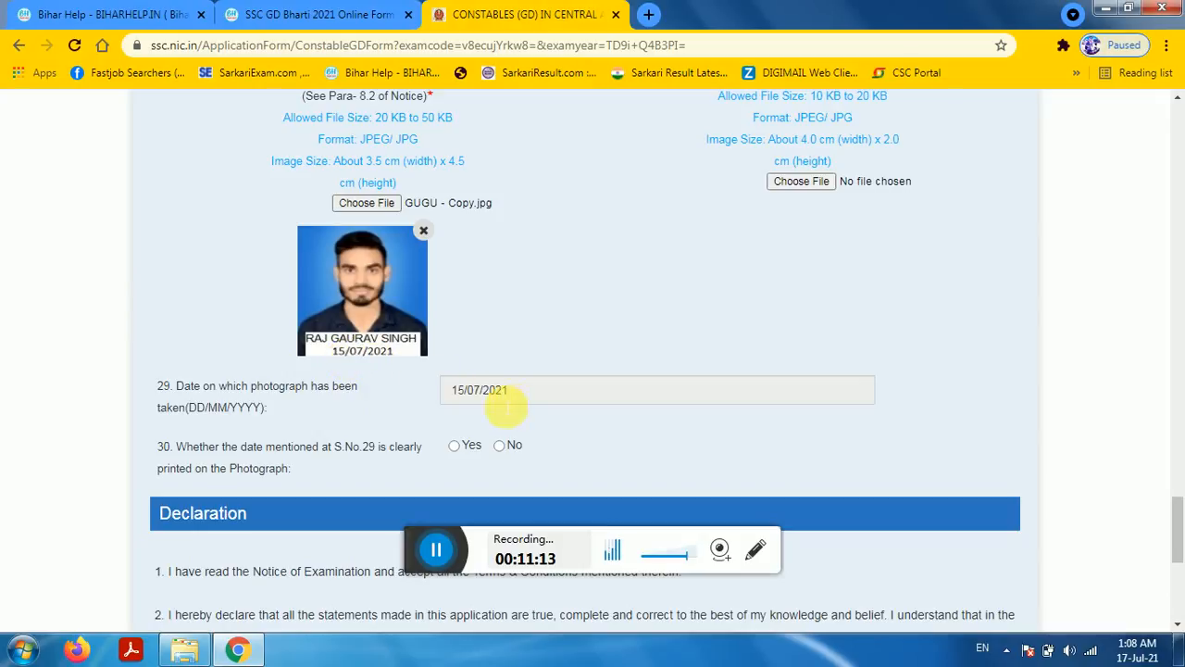
- Upload the 18.3 KB signature copy after two unsuccessful signature attempts
click(802, 181)
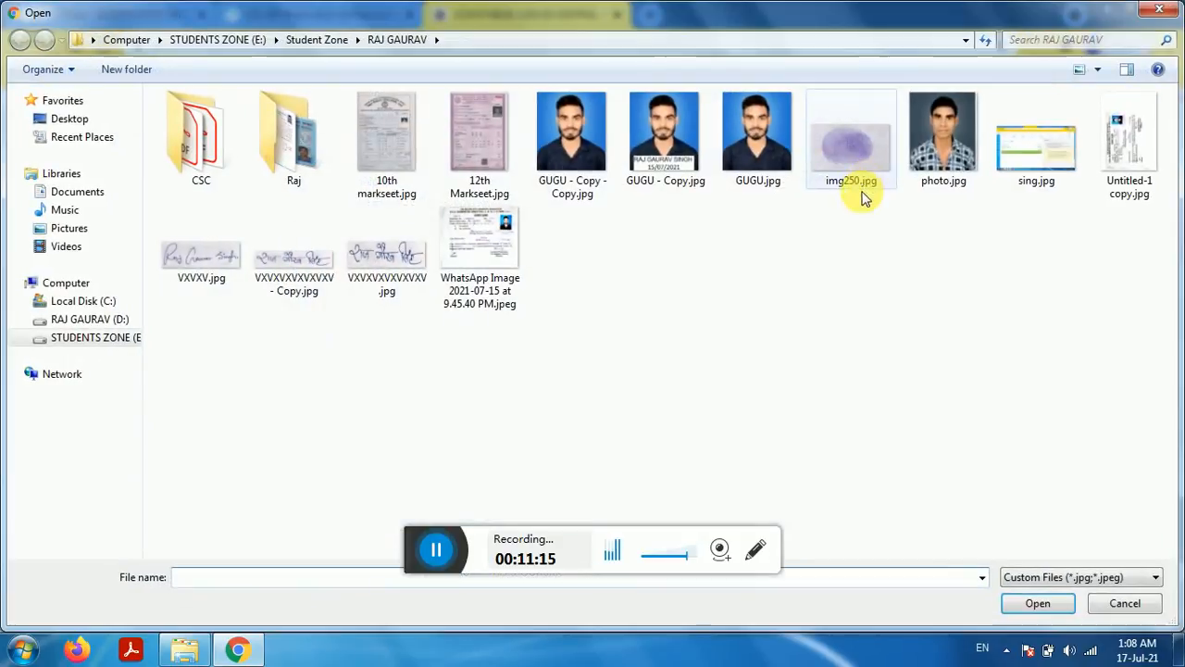
double_click(387, 257)
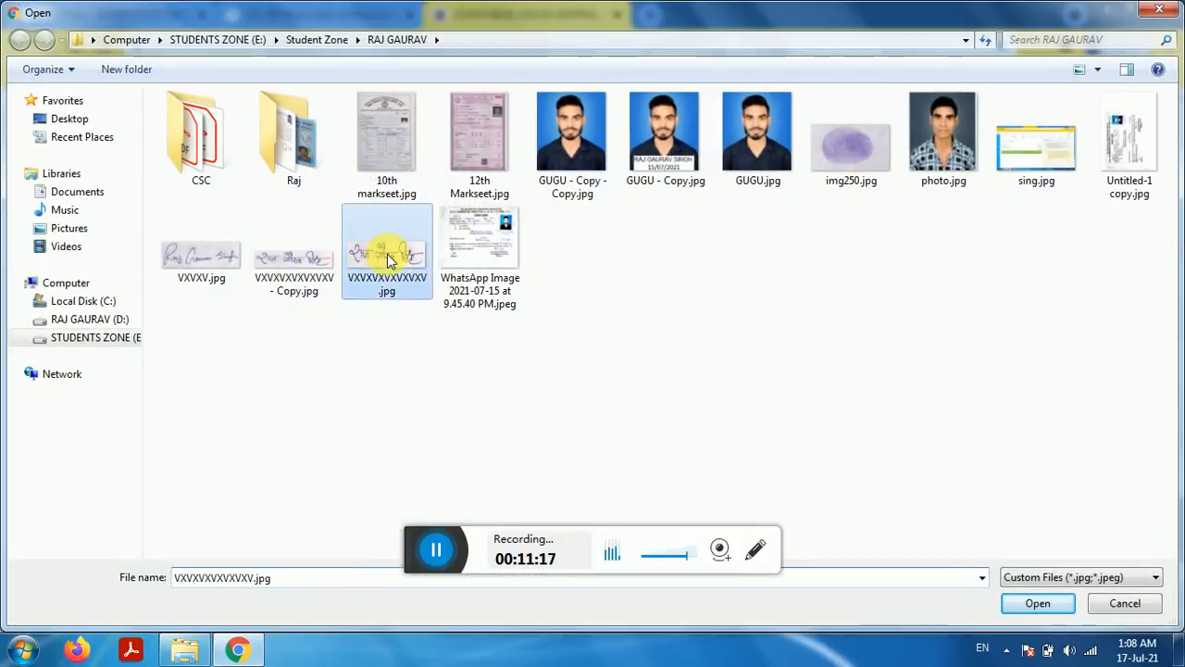
click(787, 181)
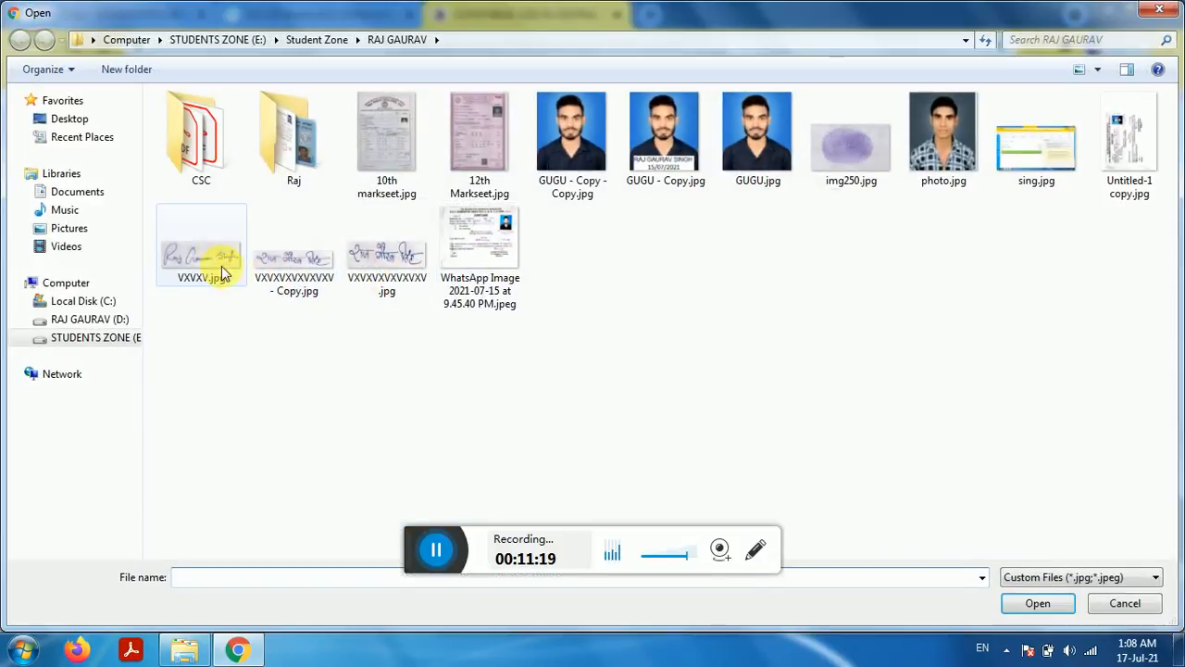
double_click(222, 273)
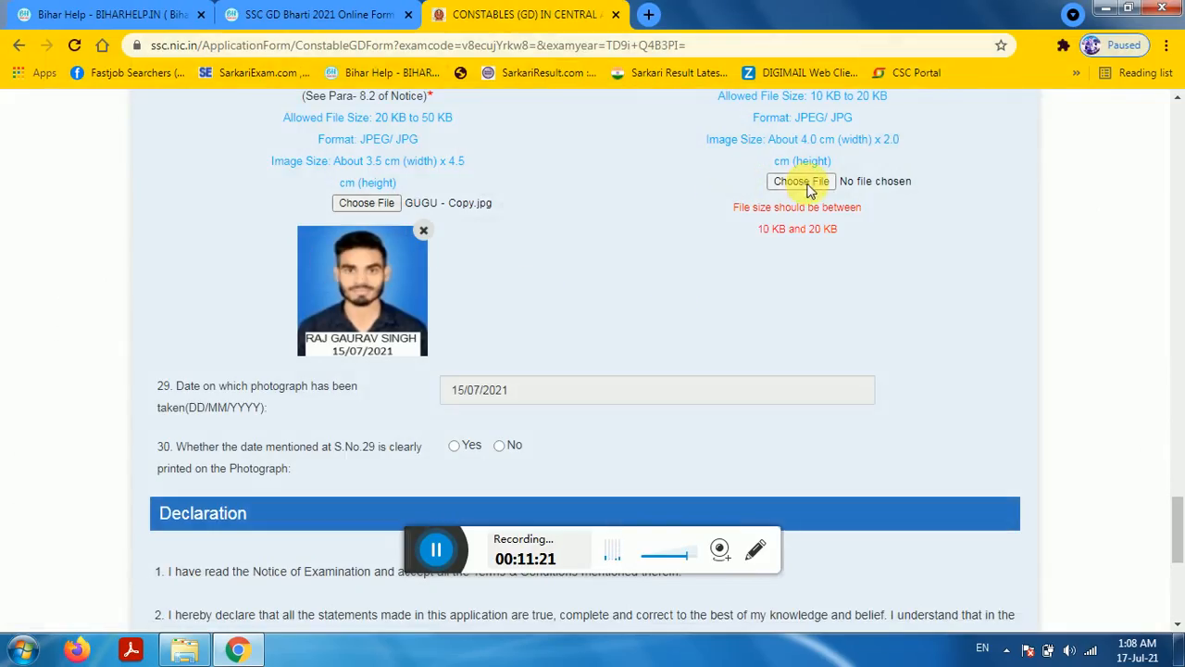
click(802, 182)
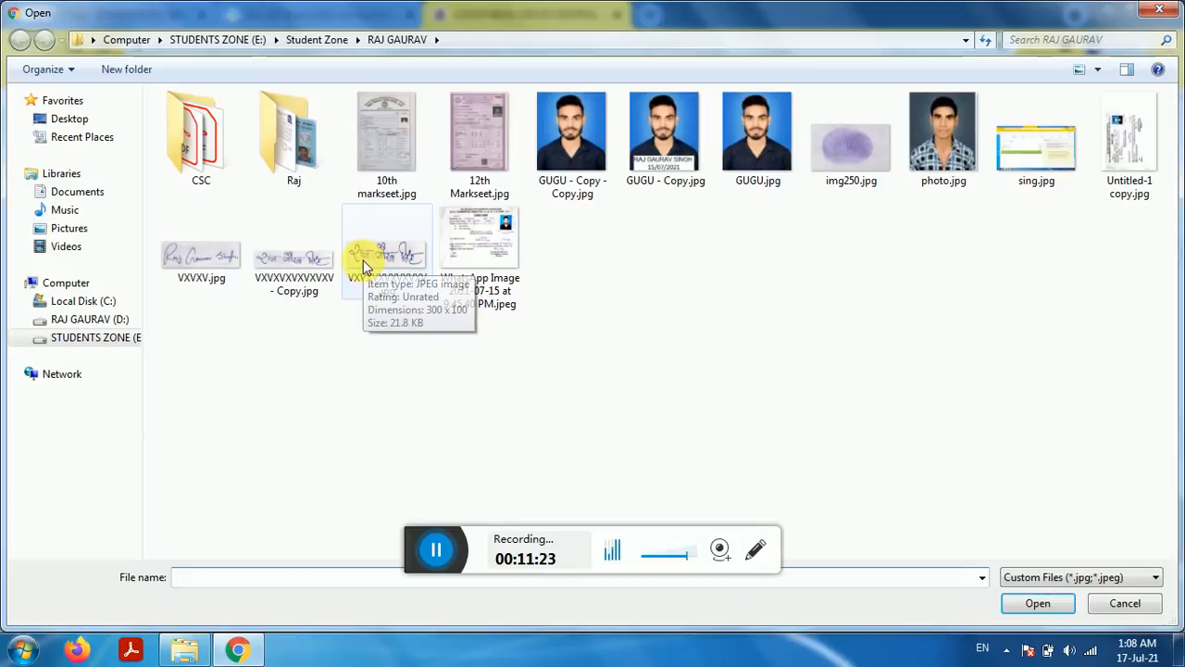
double_click(292, 260)
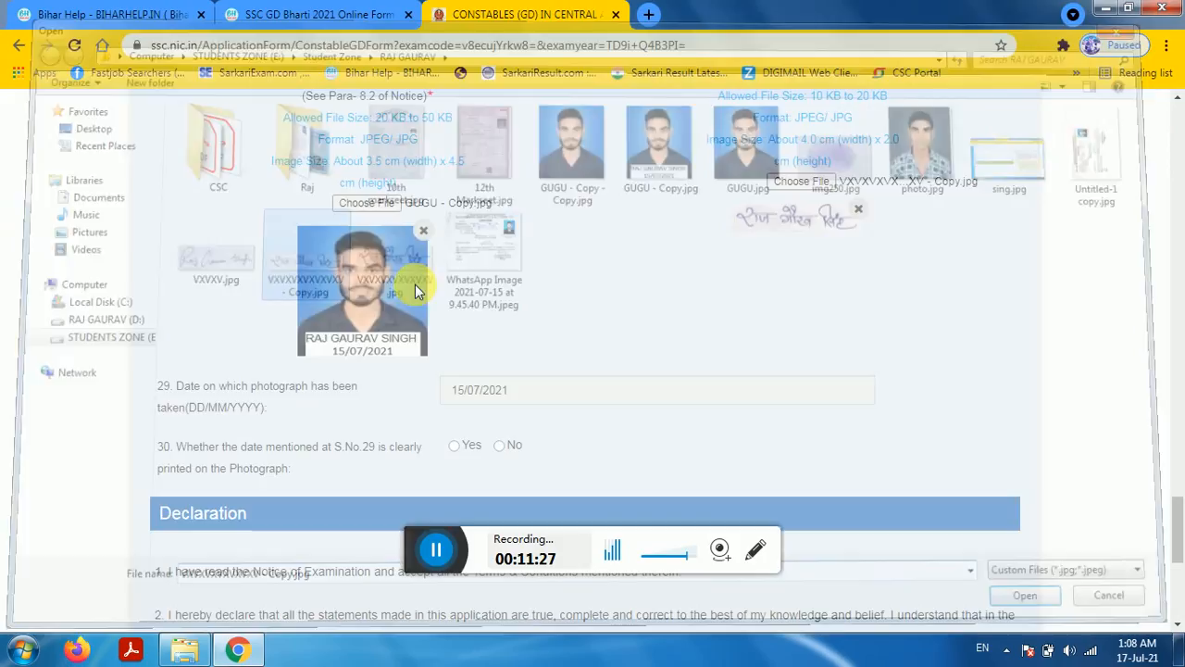
scroll(701, 296, down, 2)
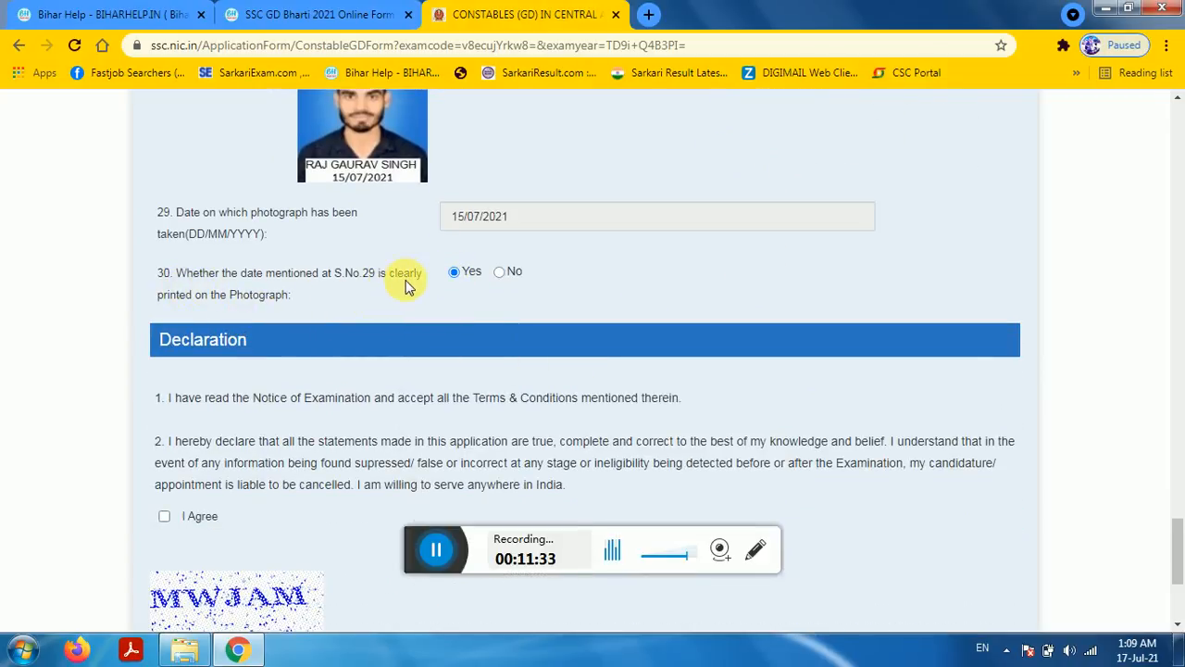
- Tick the I Agree declaration, enter the captcha code, and request the application preview
scroll(459, 315, down, 2)
click(164, 342)
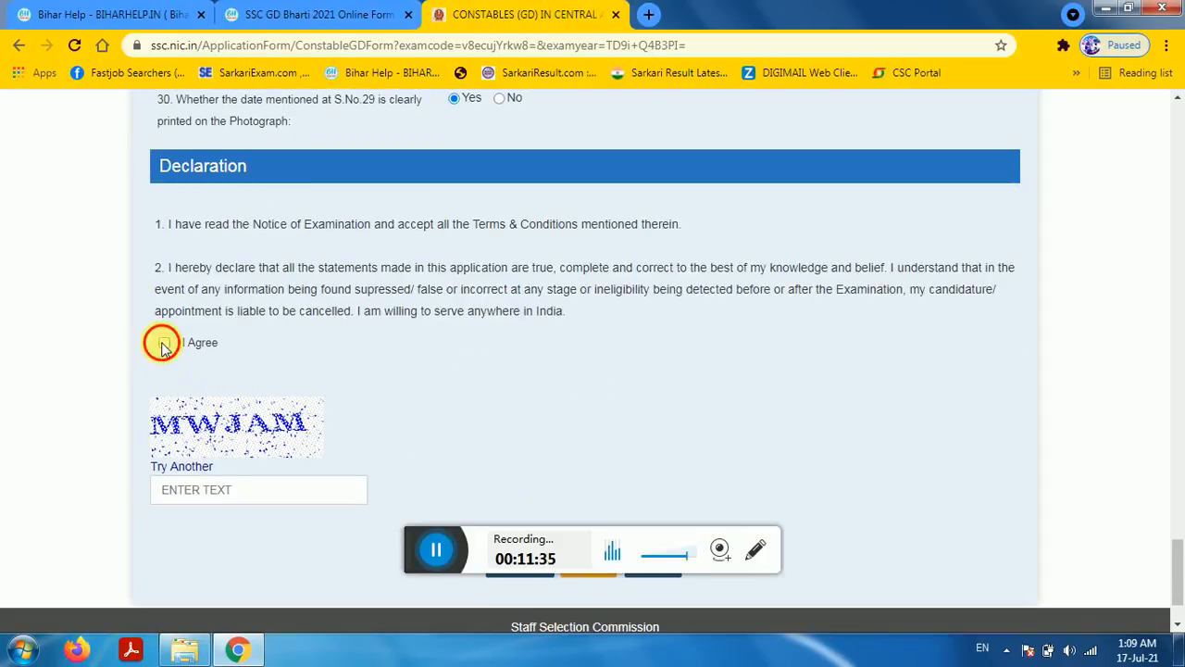
click(195, 490)
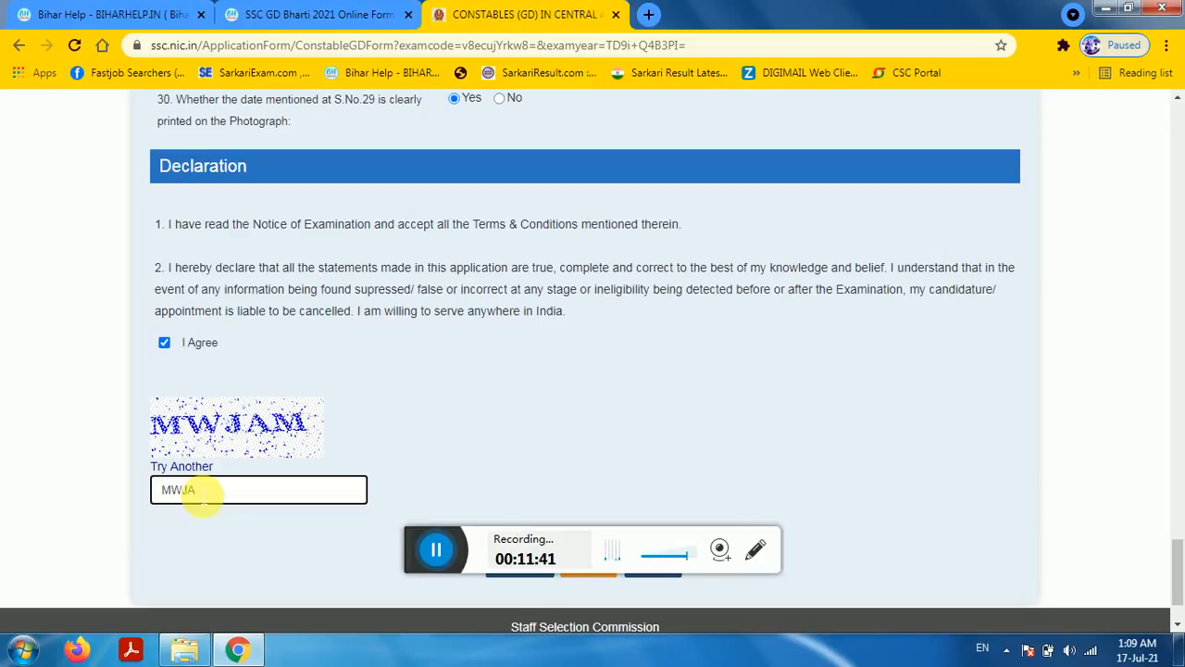
scroll(459, 468, down, 1)
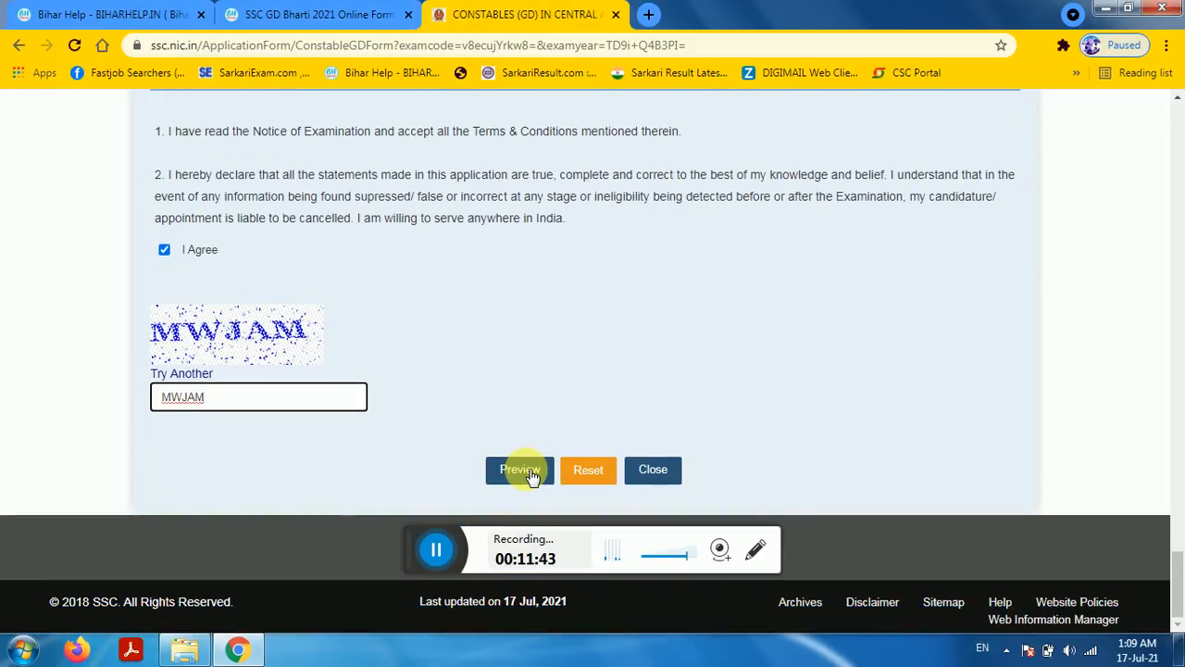
click(529, 472)
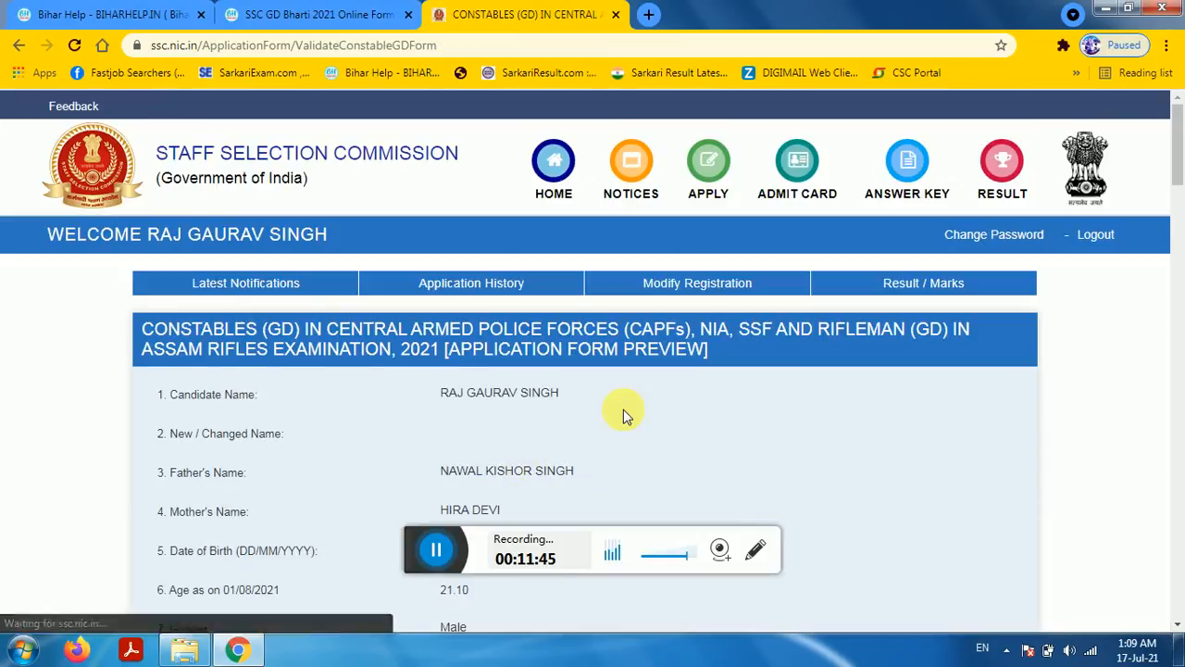
- Submit the Constables (GD) application, confirm the final-submission warning, and choose to proceed to payment
scroll(621, 411, down, 10)
scroll(603, 283, down, 15)
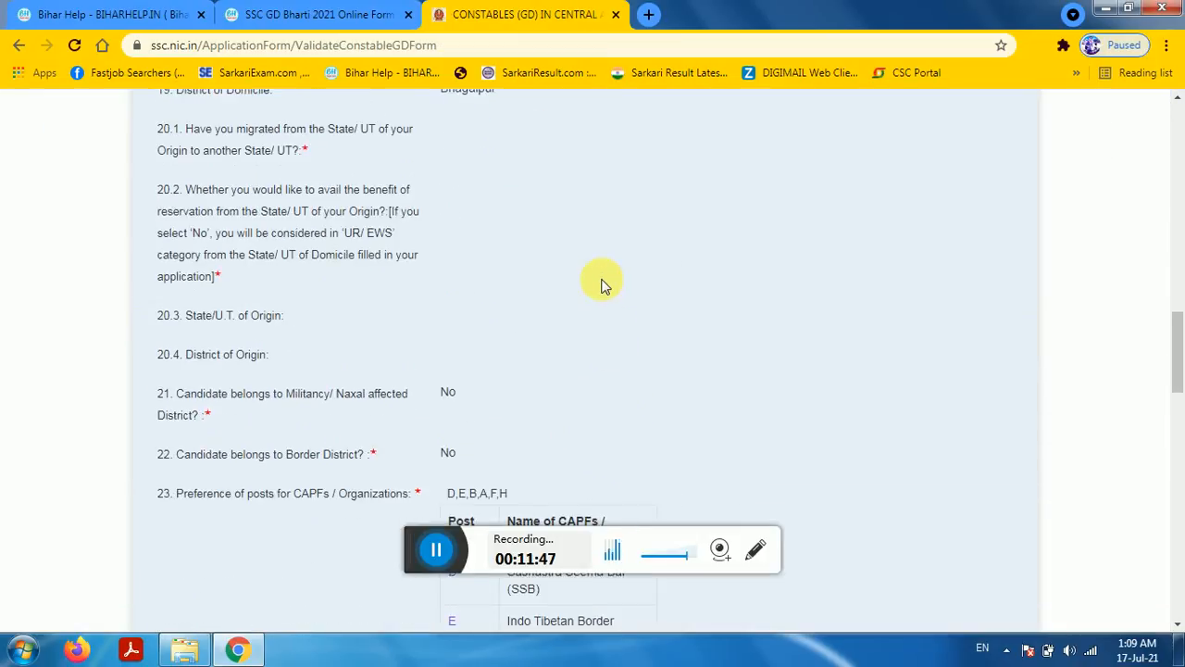
scroll(603, 284, down, 12)
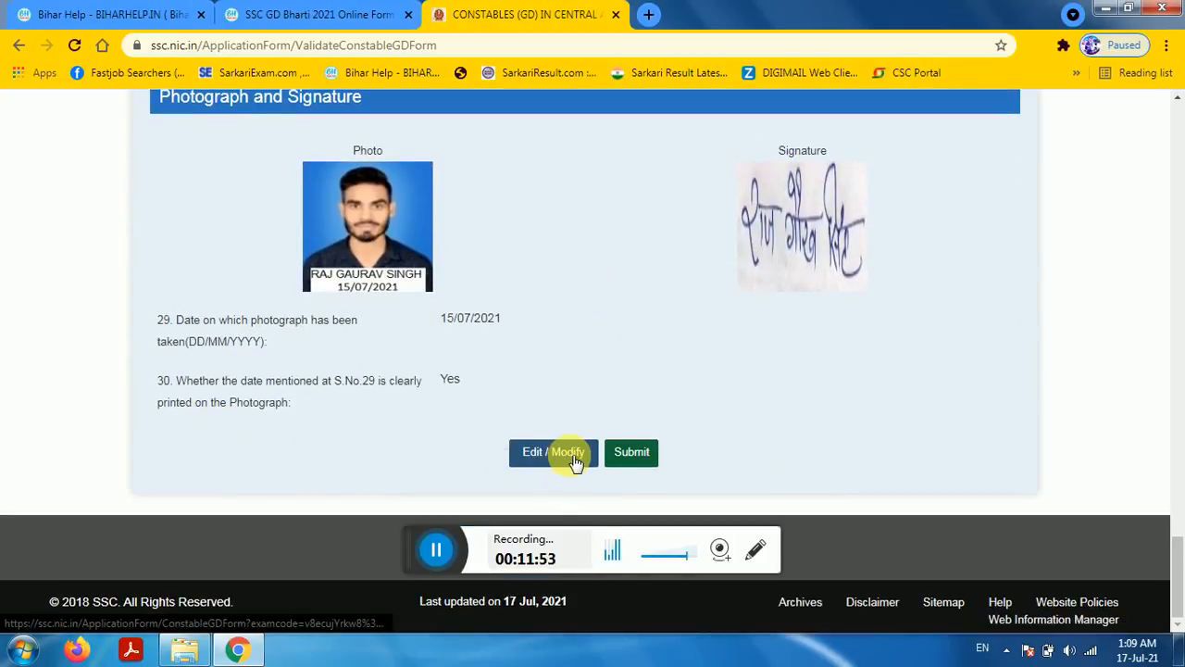
click(634, 453)
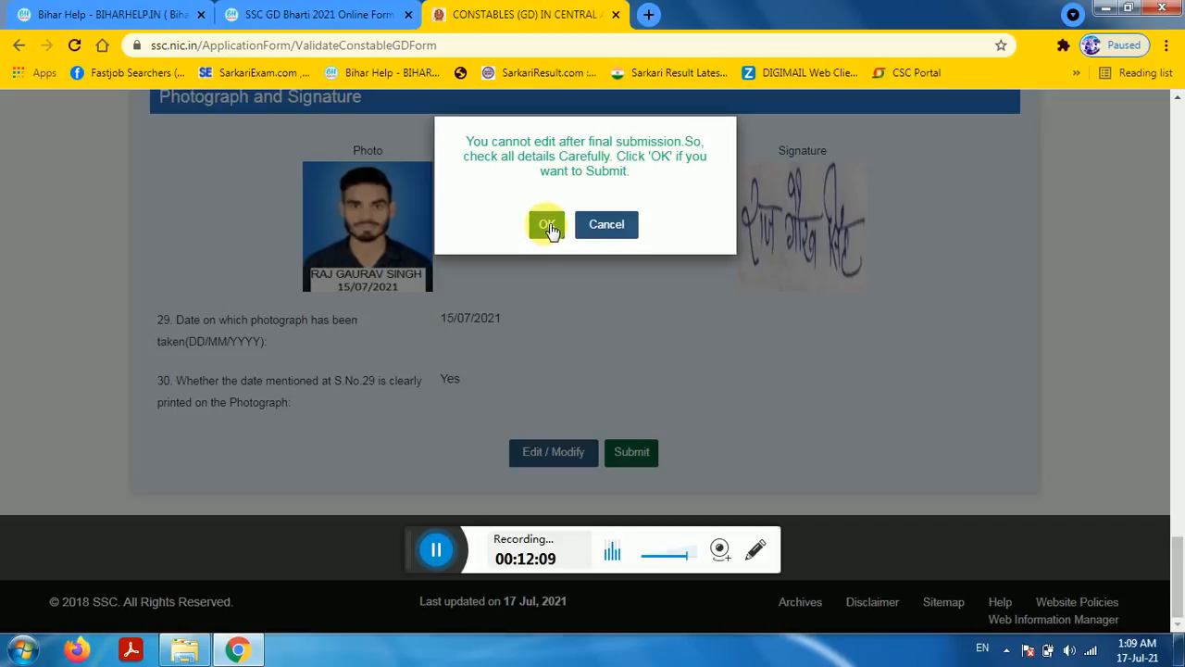
click(548, 226)
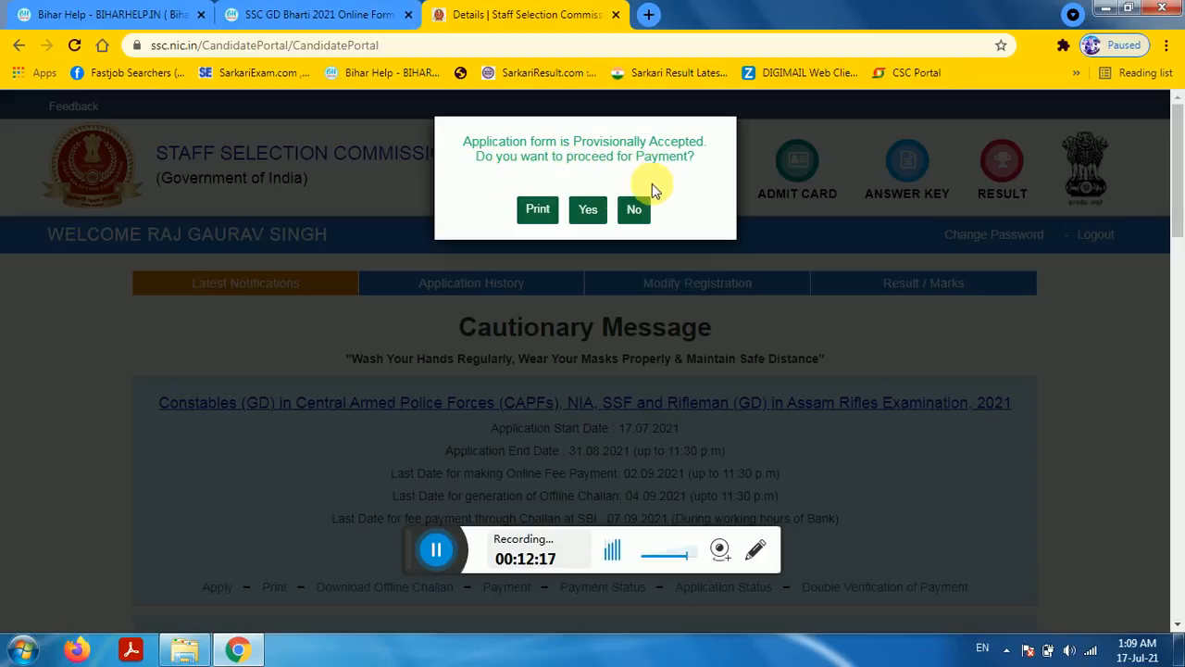
click(590, 213)
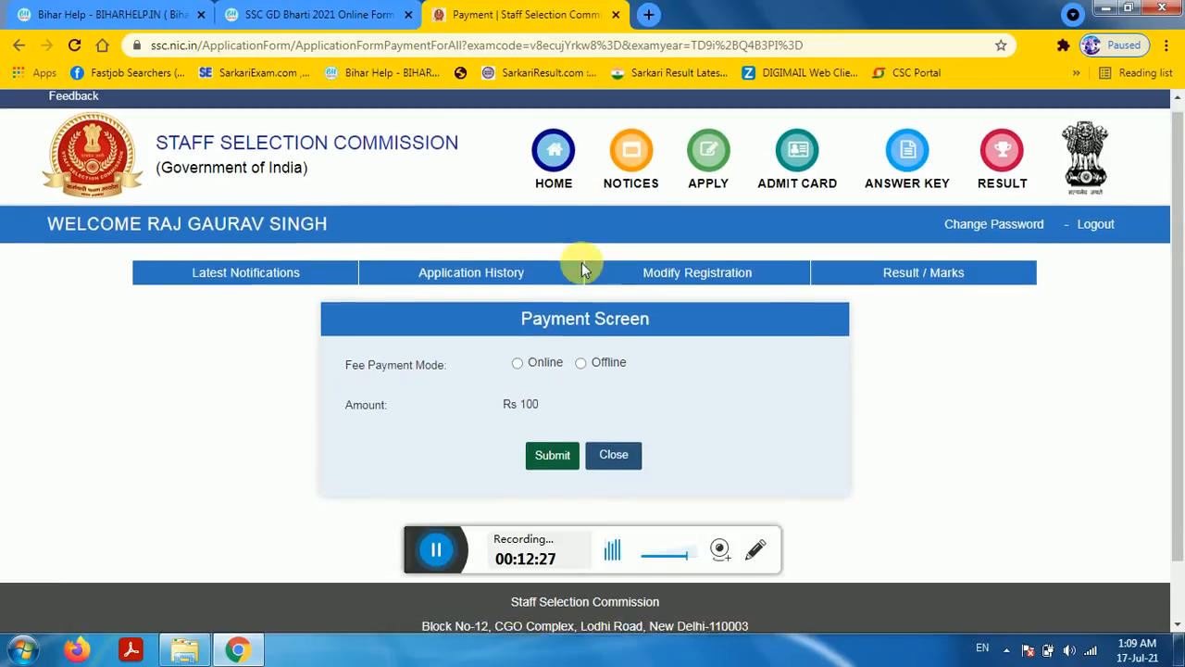
- Set Fee Payment Mode to Online for the Rs 100 fee and submit to the bank page
scroll(403, 306, down, 1)
drag(364, 343, 533, 338)
click(528, 337)
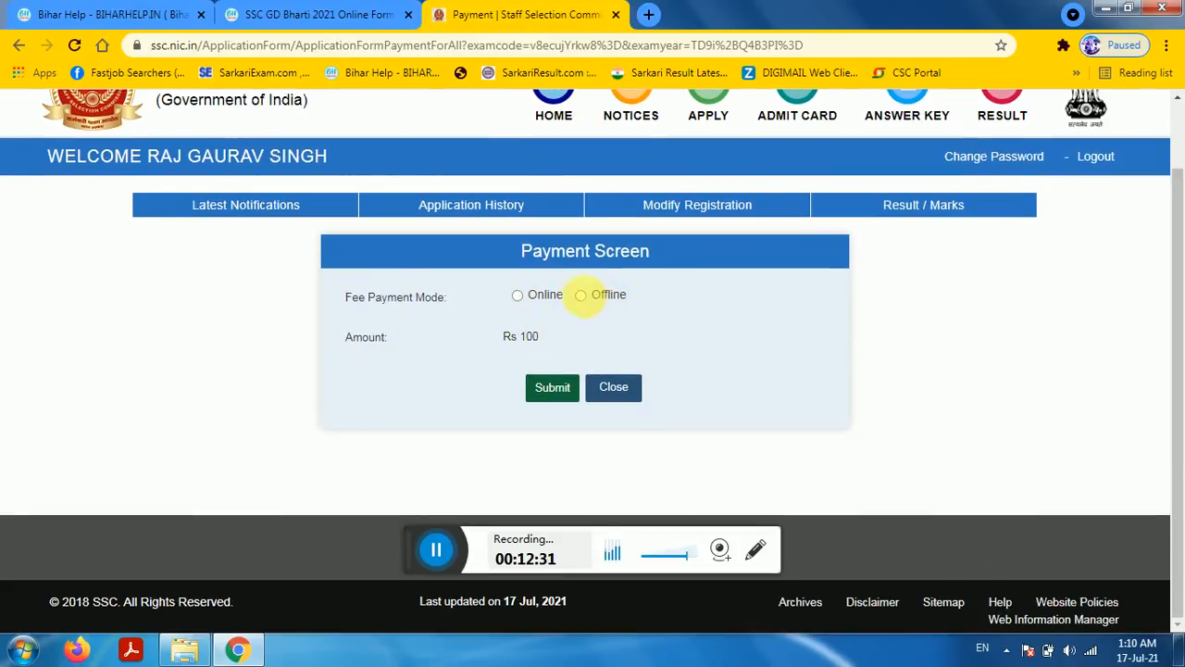
click(581, 294)
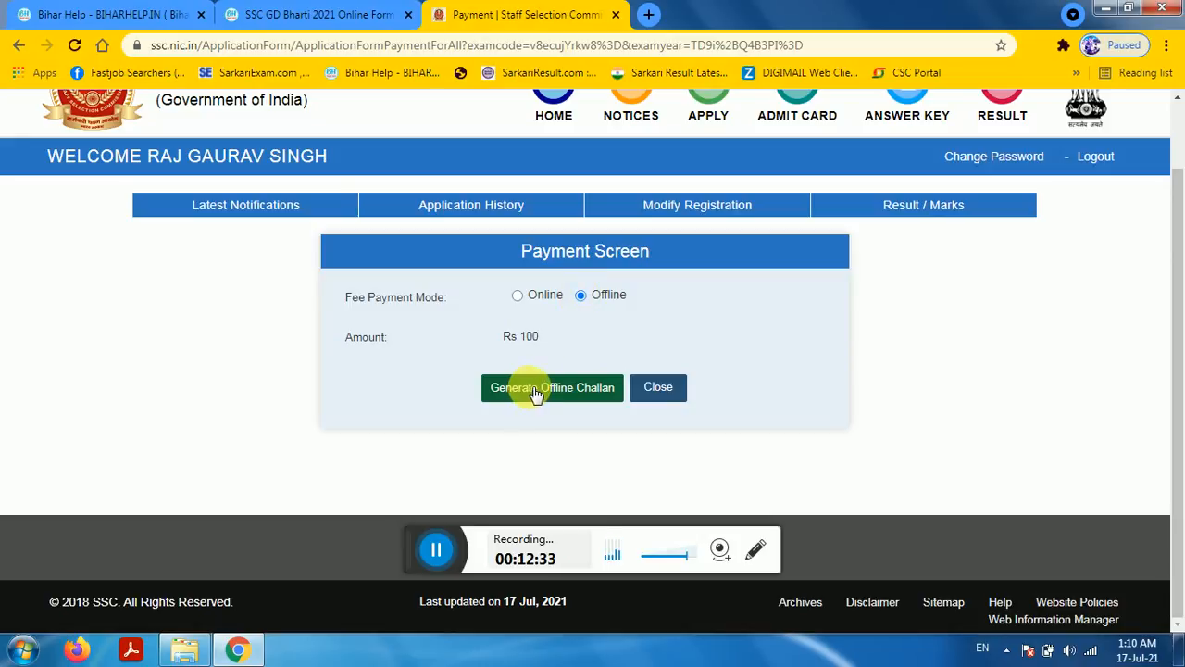
click(518, 297)
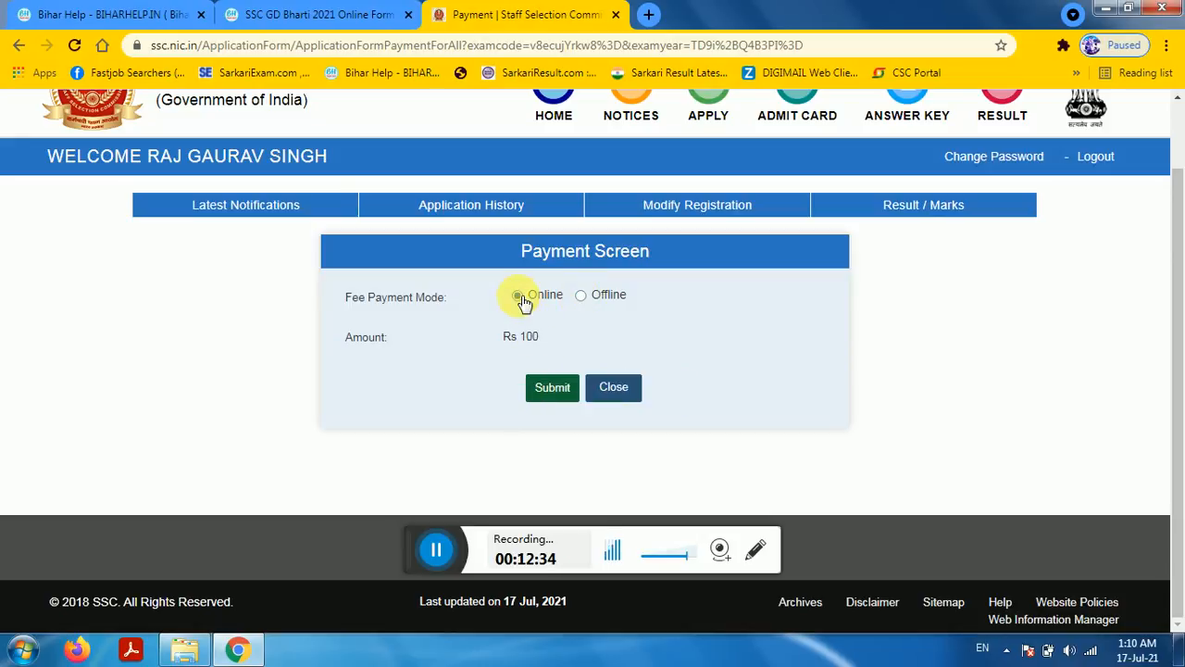
click(553, 388)
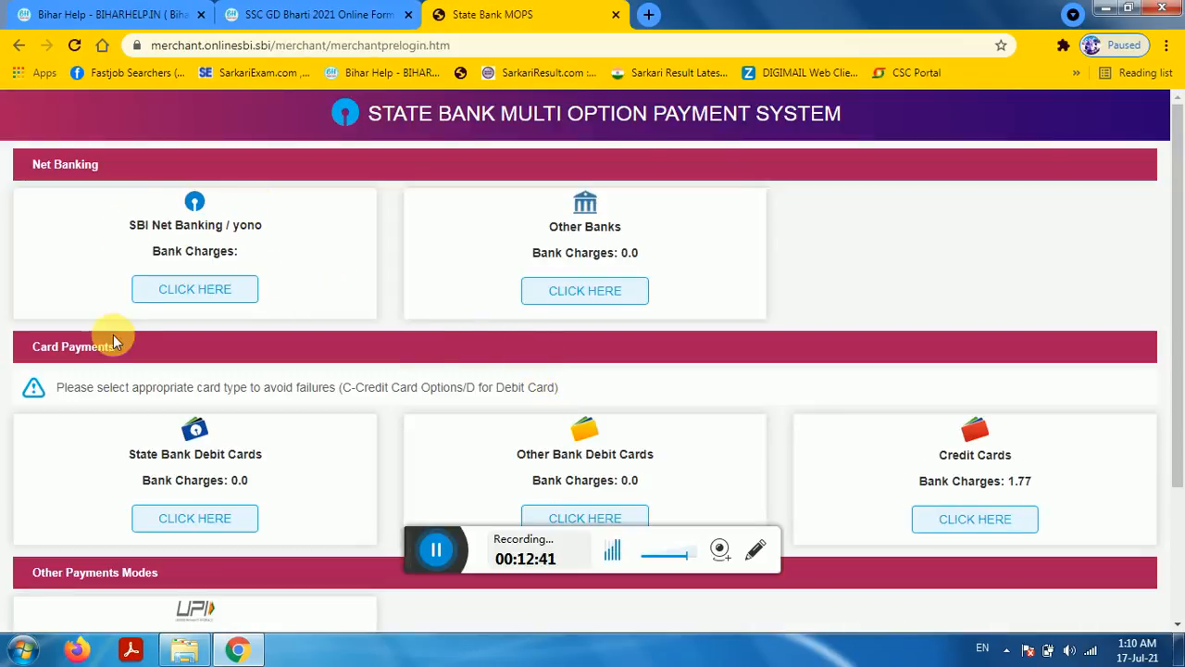
- Scroll the State Bank MOPS page to review its net banking, card and UPI options
scroll(232, 410, down, 3)
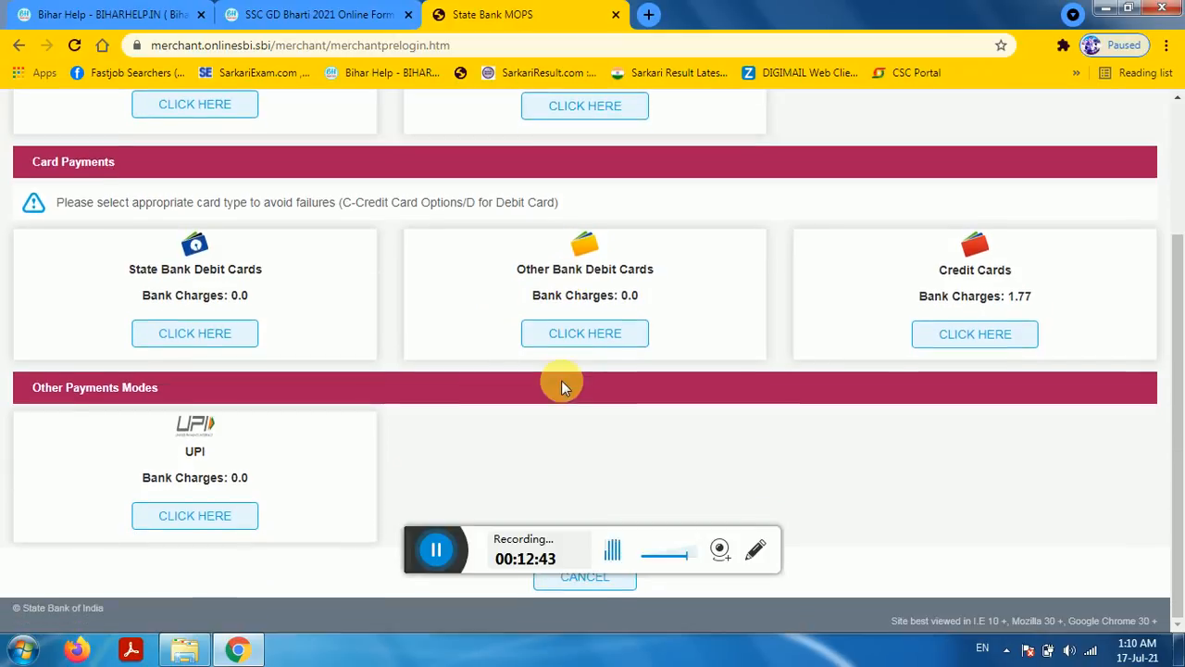
scroll(496, 395, up, 3)
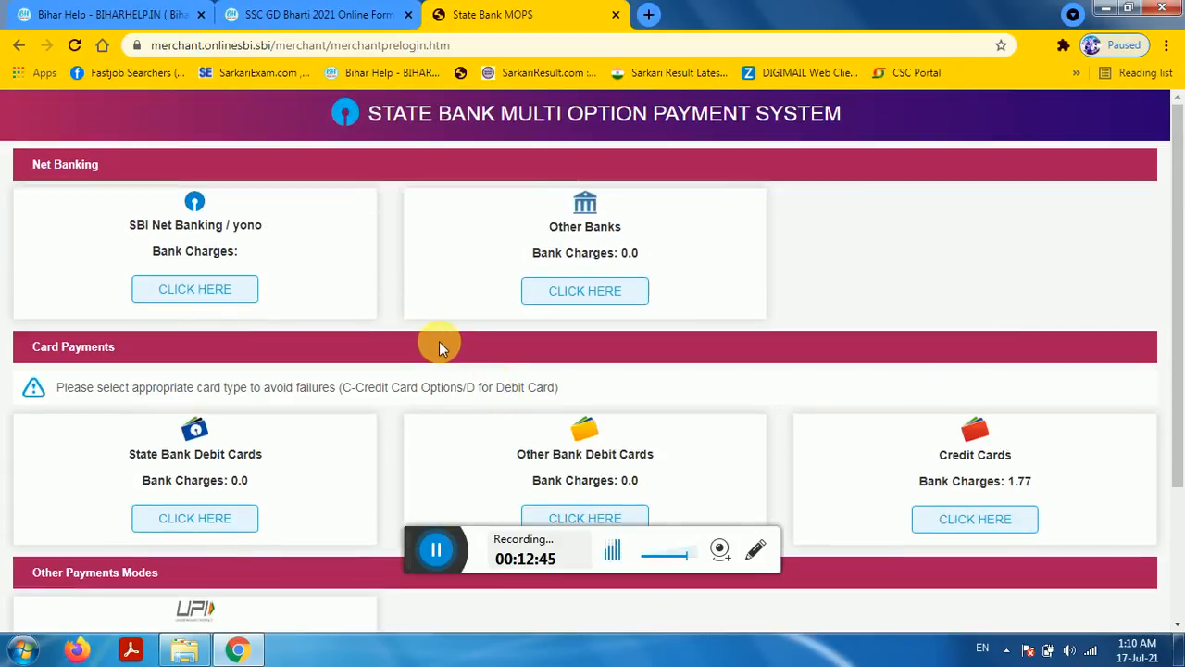